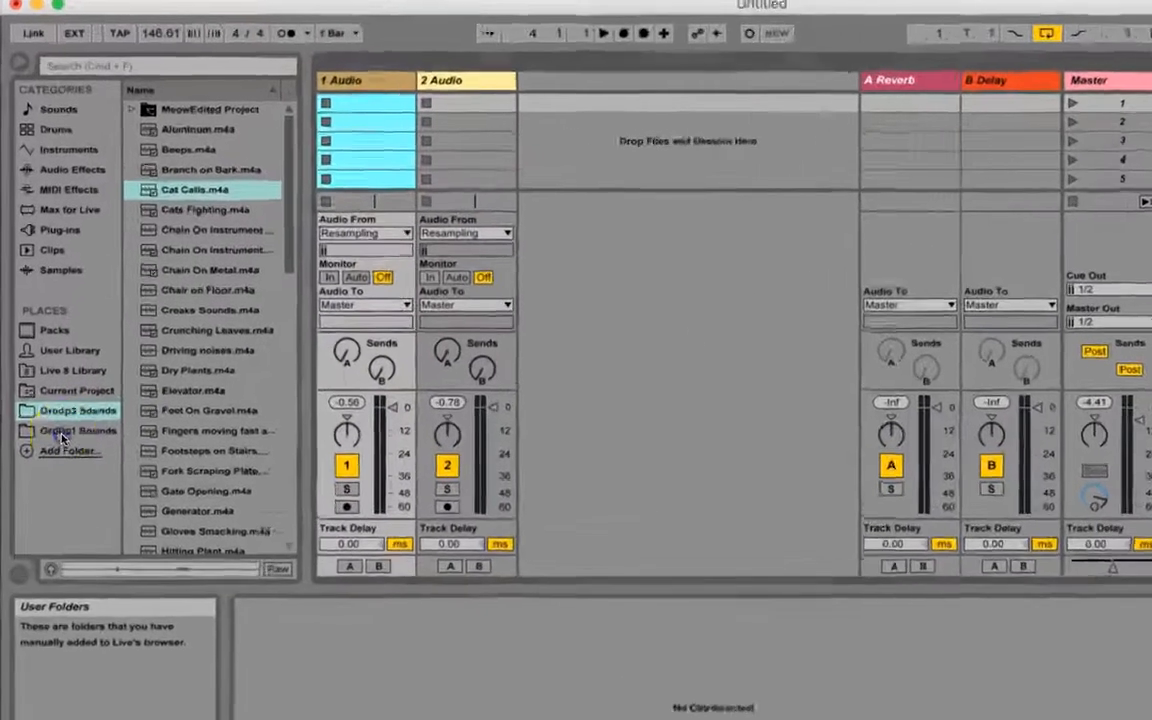
Browse the Group1 and Group3 Sounds folders and place Cat Calls.m4a from Group3 Sounds in the first clip slot of track 1 Audio
{"action": "left_click", "coordinate": [62, 433]}
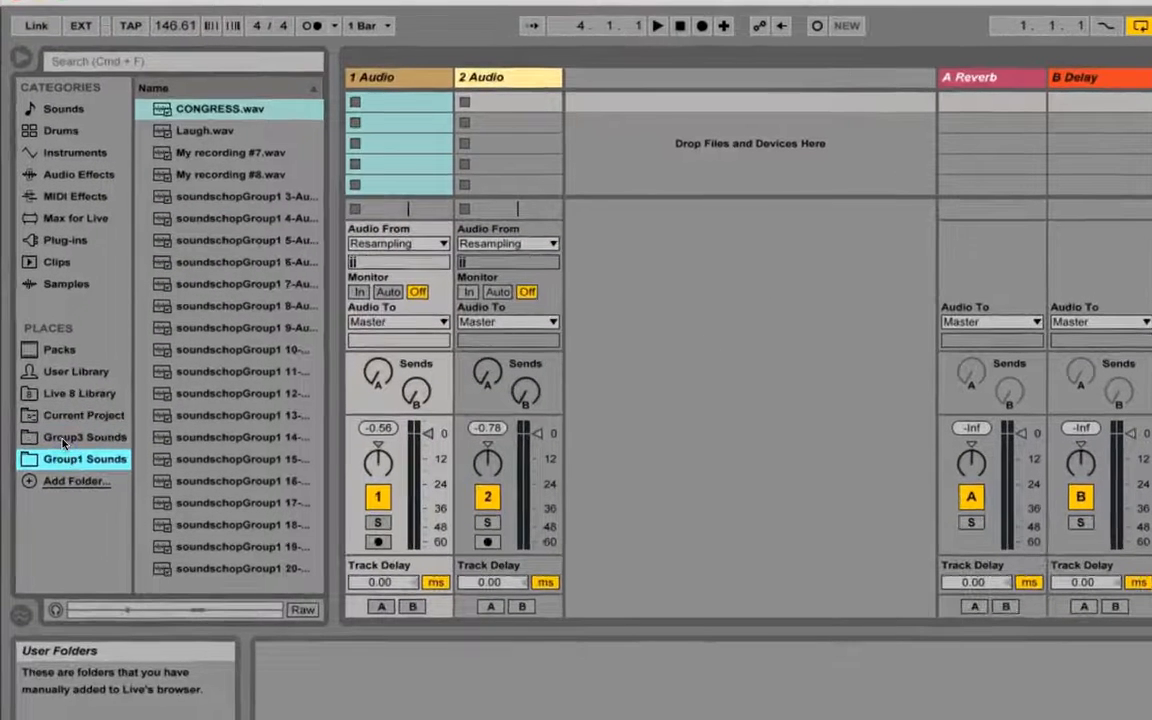
{"action": "left_click", "coordinate": [62, 440]}
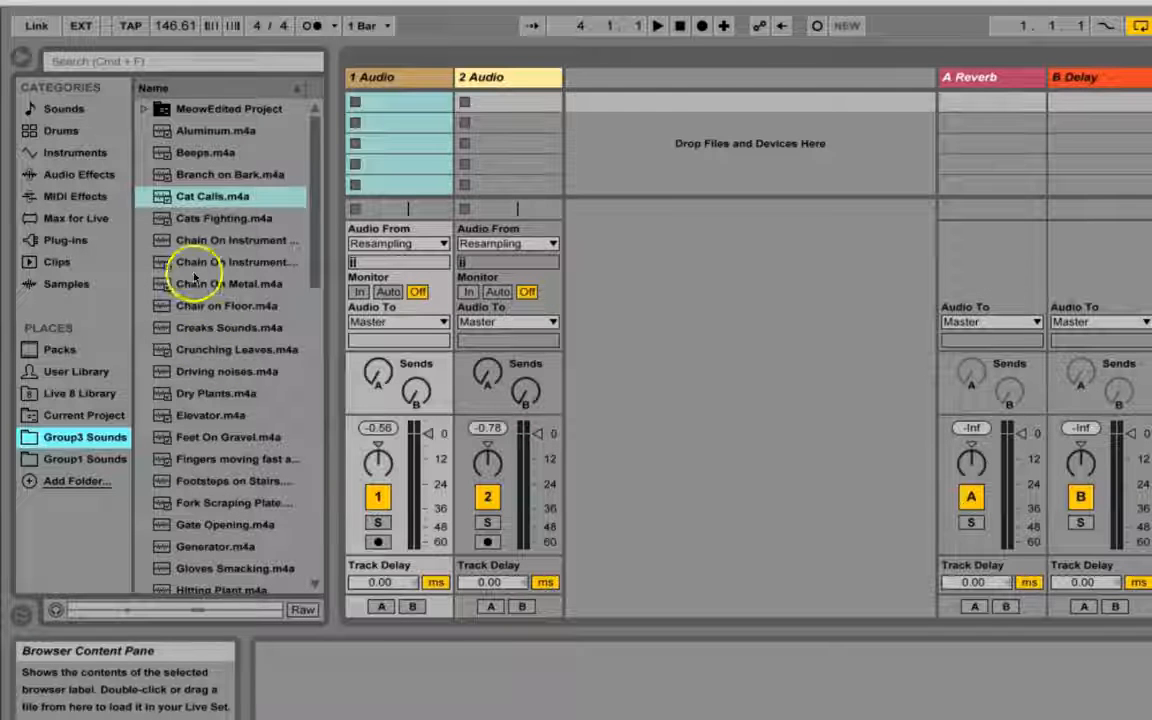
{"action": "left_click", "coordinate": [165, 197]}
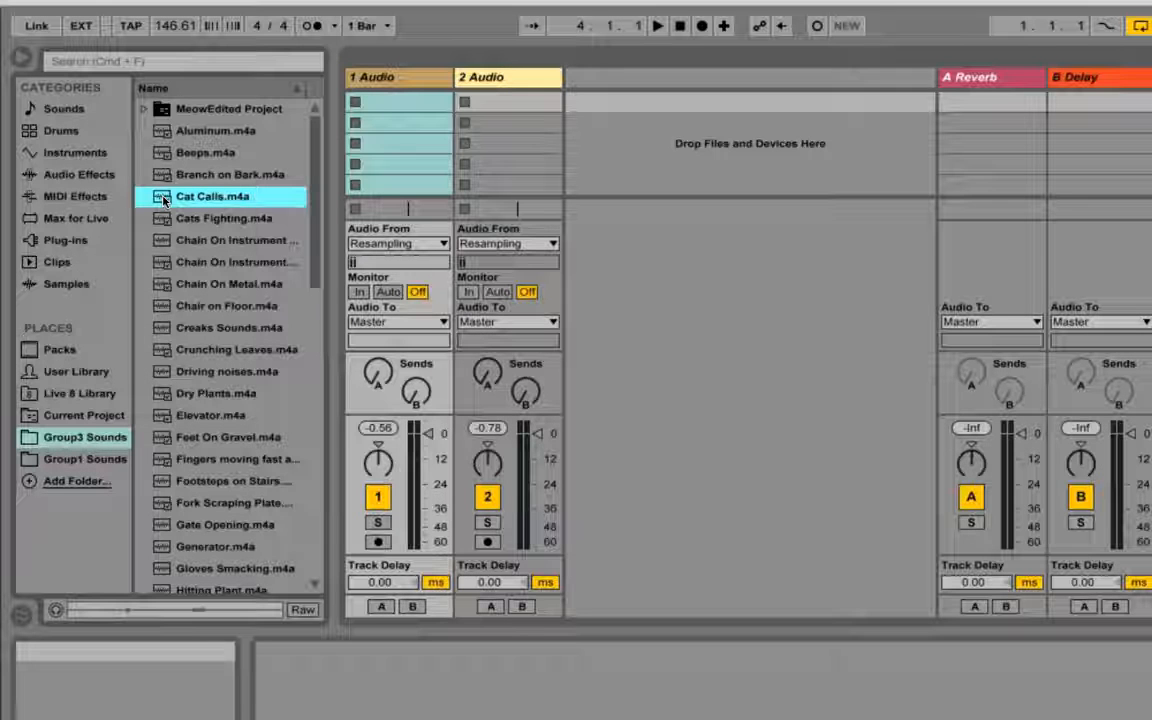
{"action": "left_click_drag", "start_coordinate": [163, 200], "coordinate": [396, 106]}
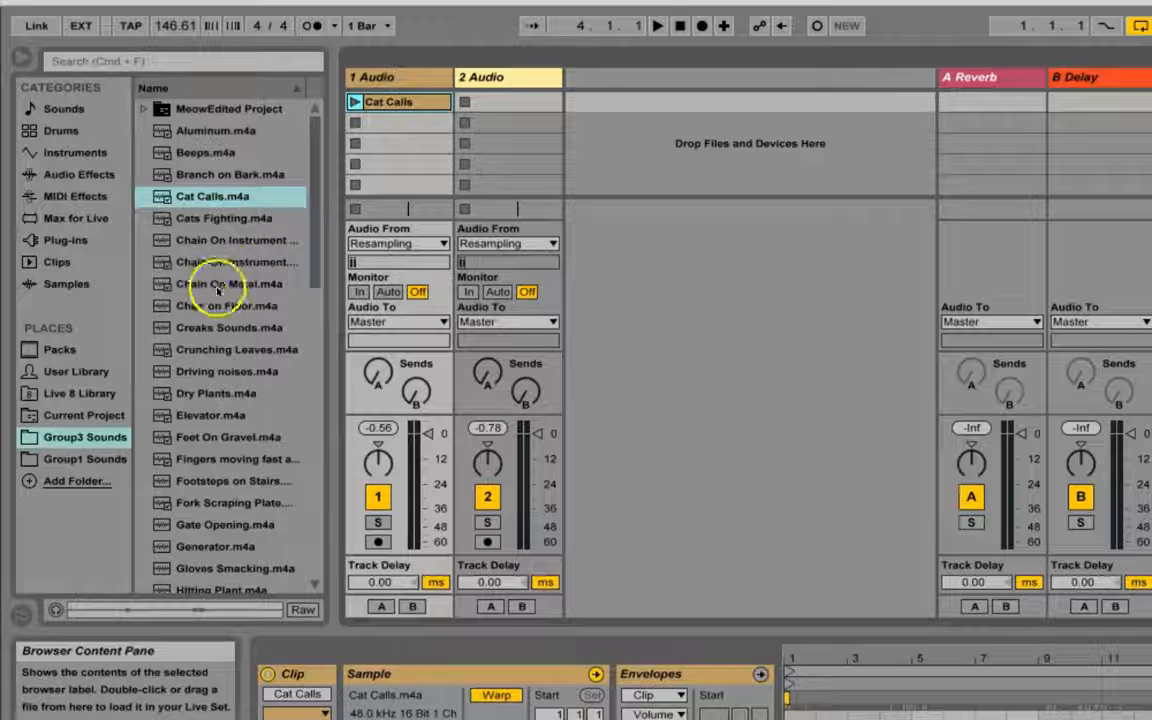
Add Meowing 2.m4a and Meows.m4a from Group3 Sounds to the first and second clip slots of track 2 Audio
{"action": "scroll", "coordinate": [200, 285], "scroll_direction": "down", "scroll_amount": 2}
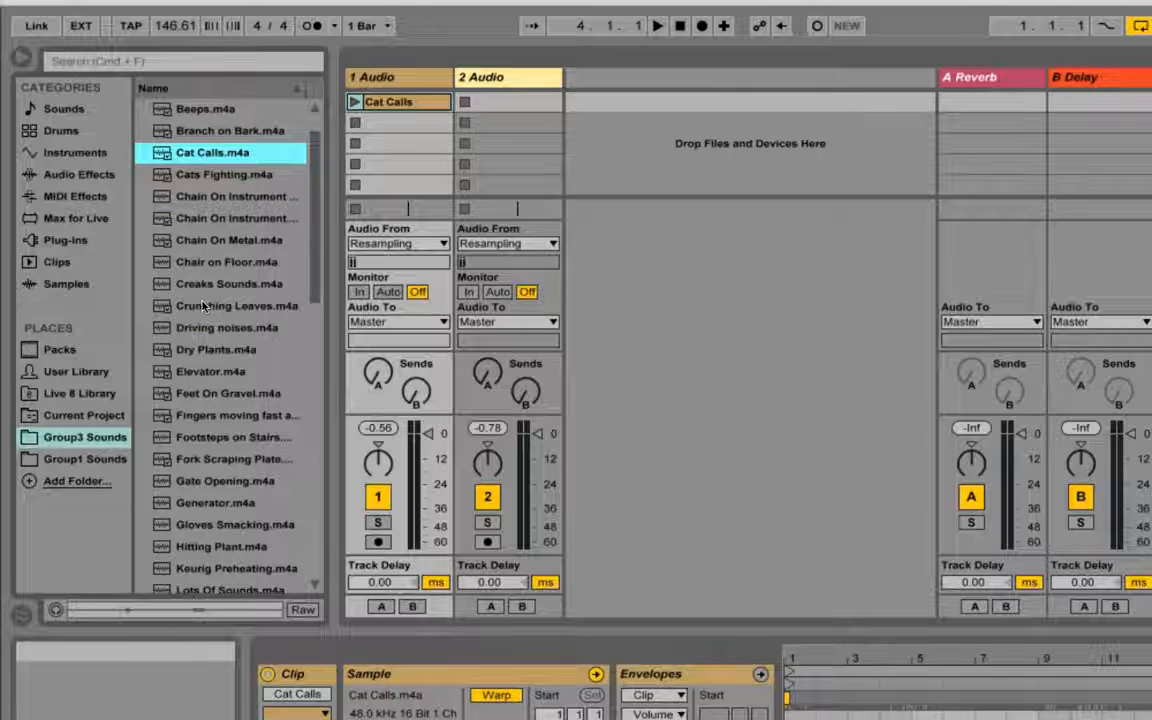
{"action": "scroll", "coordinate": [203, 306], "scroll_direction": "down", "scroll_amount": 1}
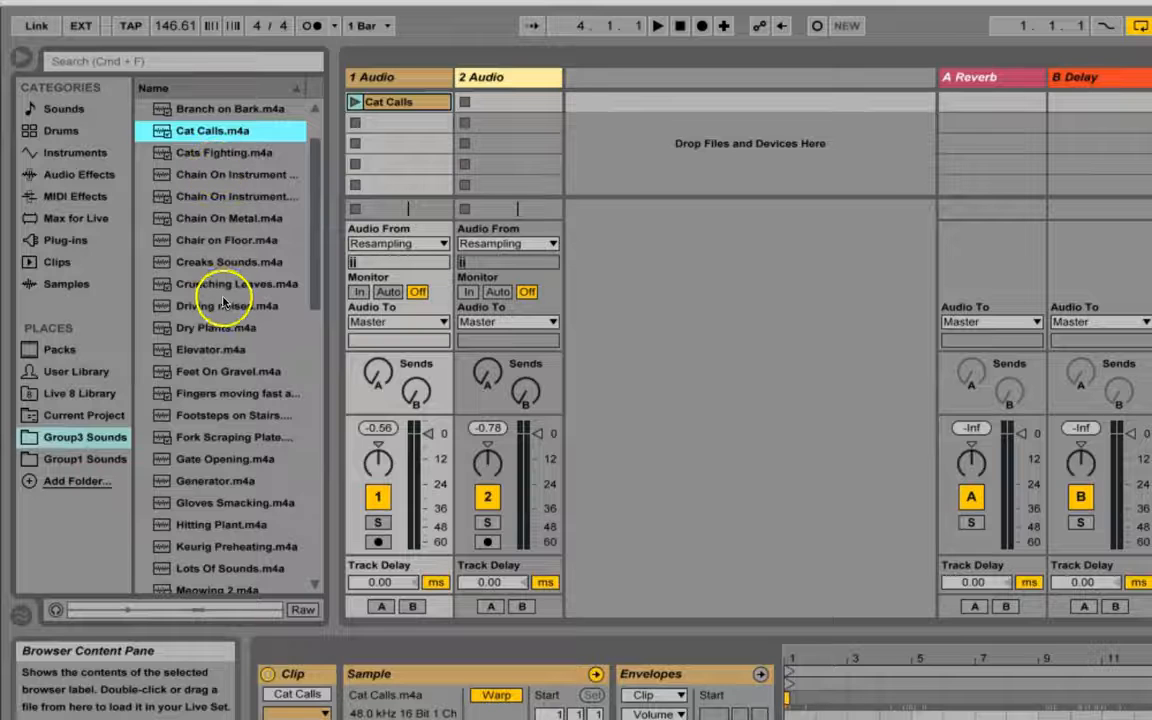
{"action": "scroll", "coordinate": [222, 300], "scroll_direction": "down", "scroll_amount": 9}
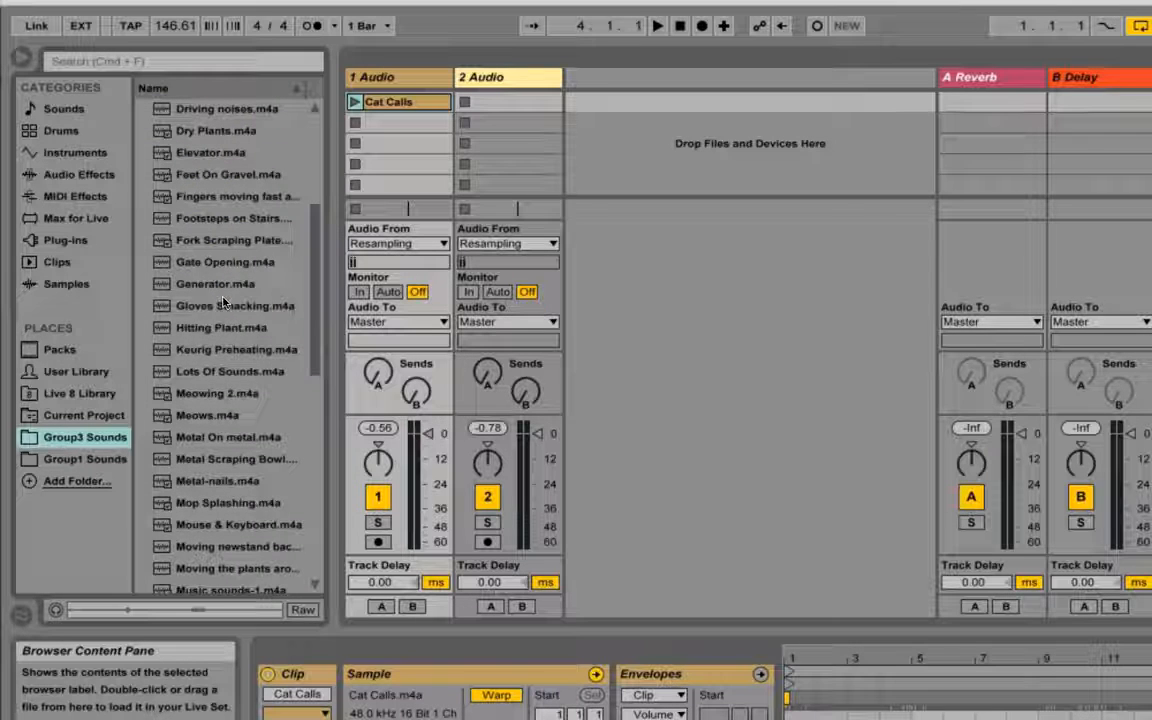
{"action": "left_click", "coordinate": [165, 395]}
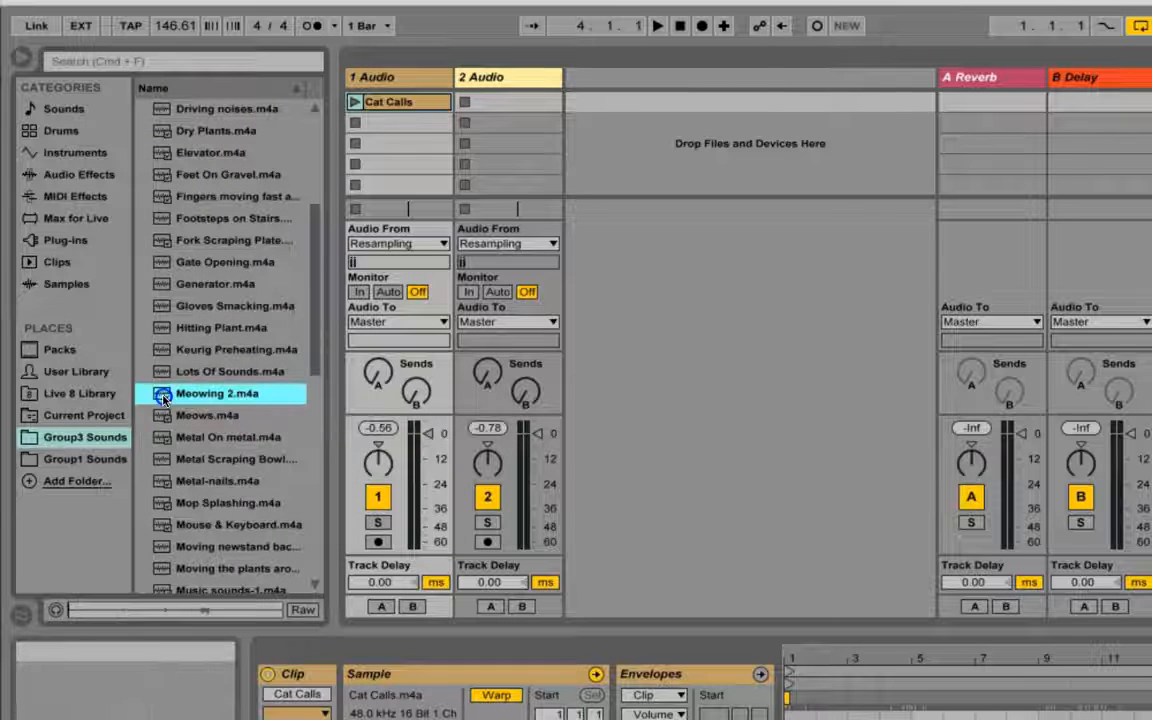
{"action": "left_click_drag", "start_coordinate": [163, 397], "coordinate": [505, 117]}
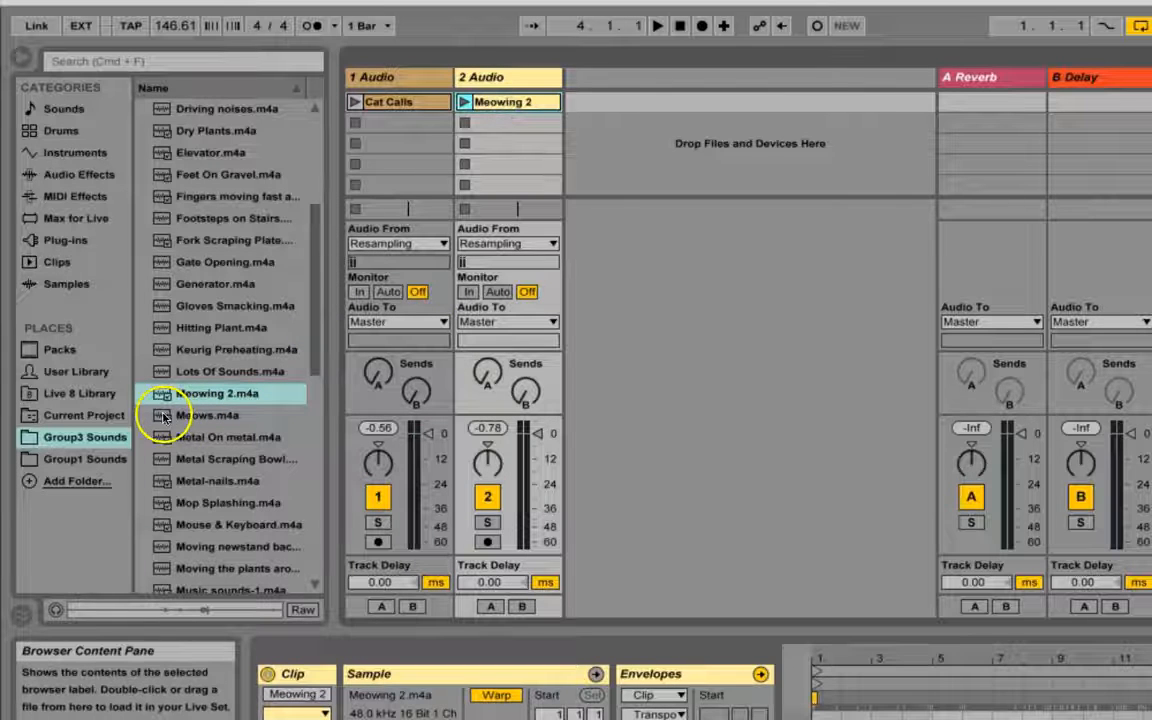
{"action": "left_click_drag", "start_coordinate": [160, 421], "coordinate": [484, 134]}
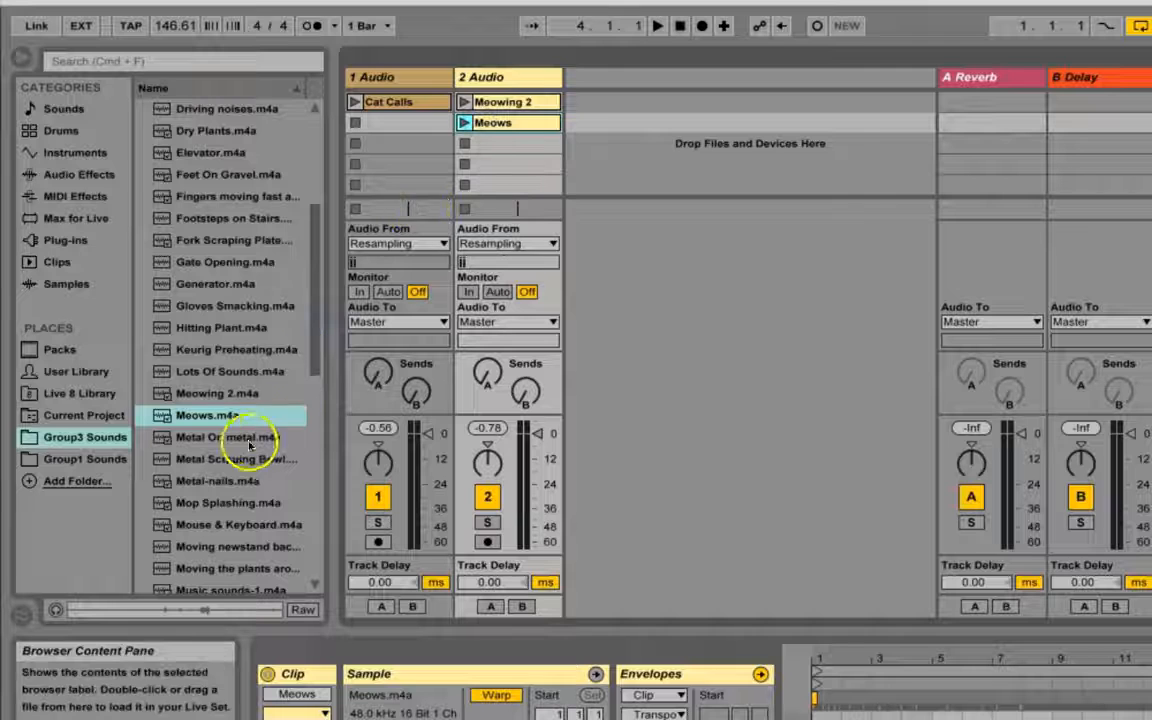
Add Purring.m4a and Purring (1).m4a to the second and third clip slots of track 1 Audio
{"action": "scroll", "coordinate": [238, 455], "scroll_direction": "down", "scroll_amount": 8}
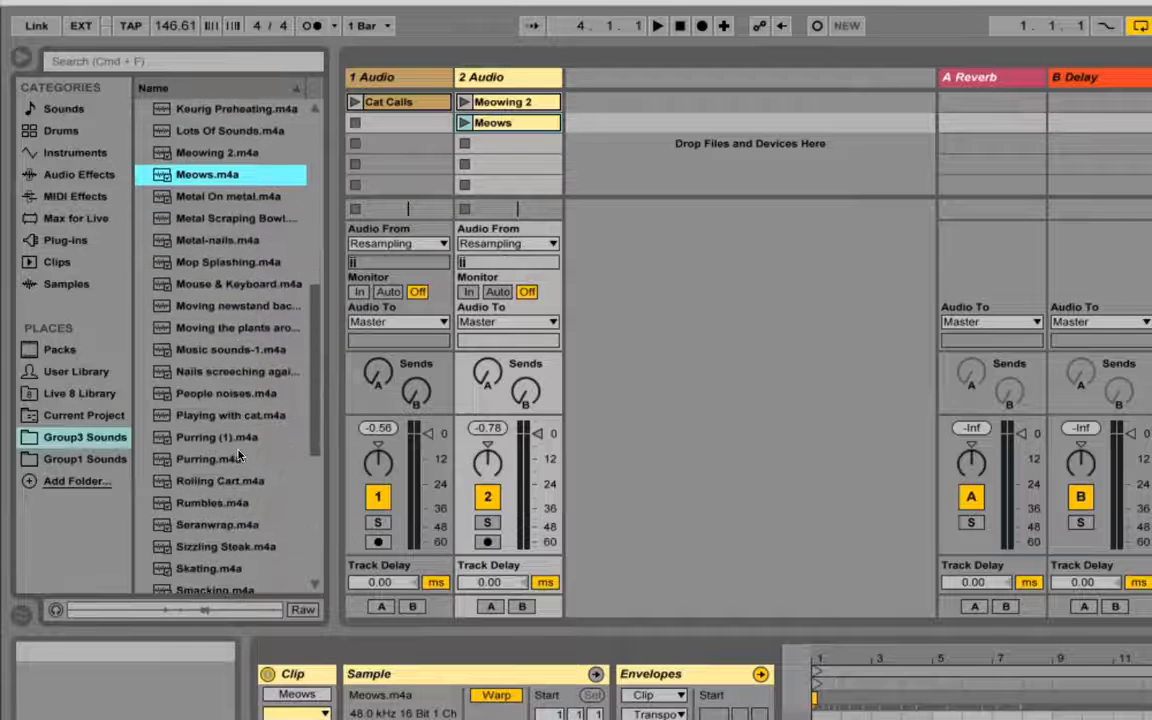
{"action": "left_click", "coordinate": [162, 460]}
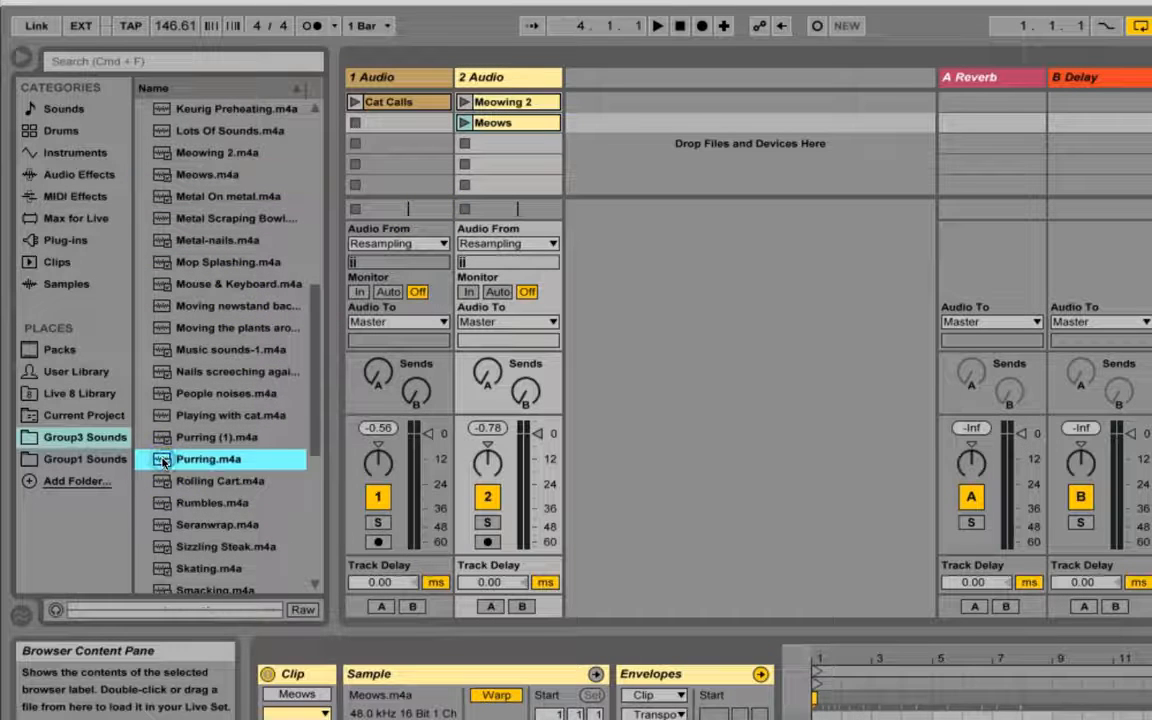
{"action": "left_click_drag", "start_coordinate": [162, 460], "coordinate": [396, 124]}
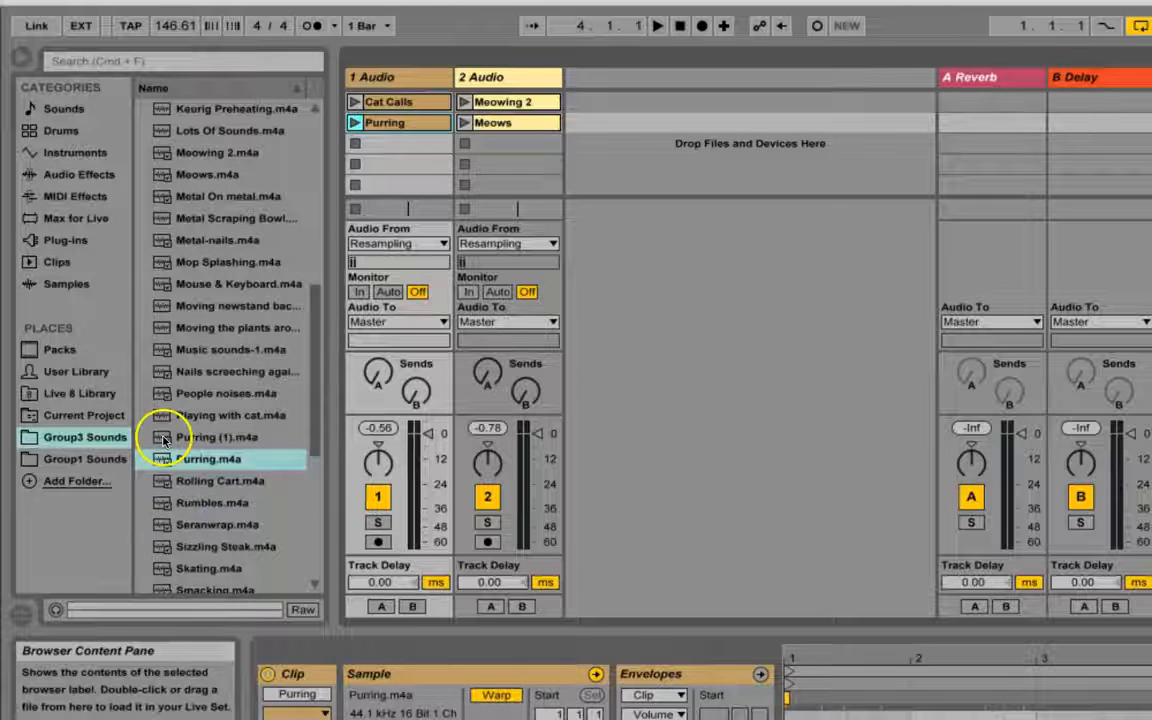
{"action": "left_click_drag", "start_coordinate": [163, 438], "coordinate": [383, 145]}
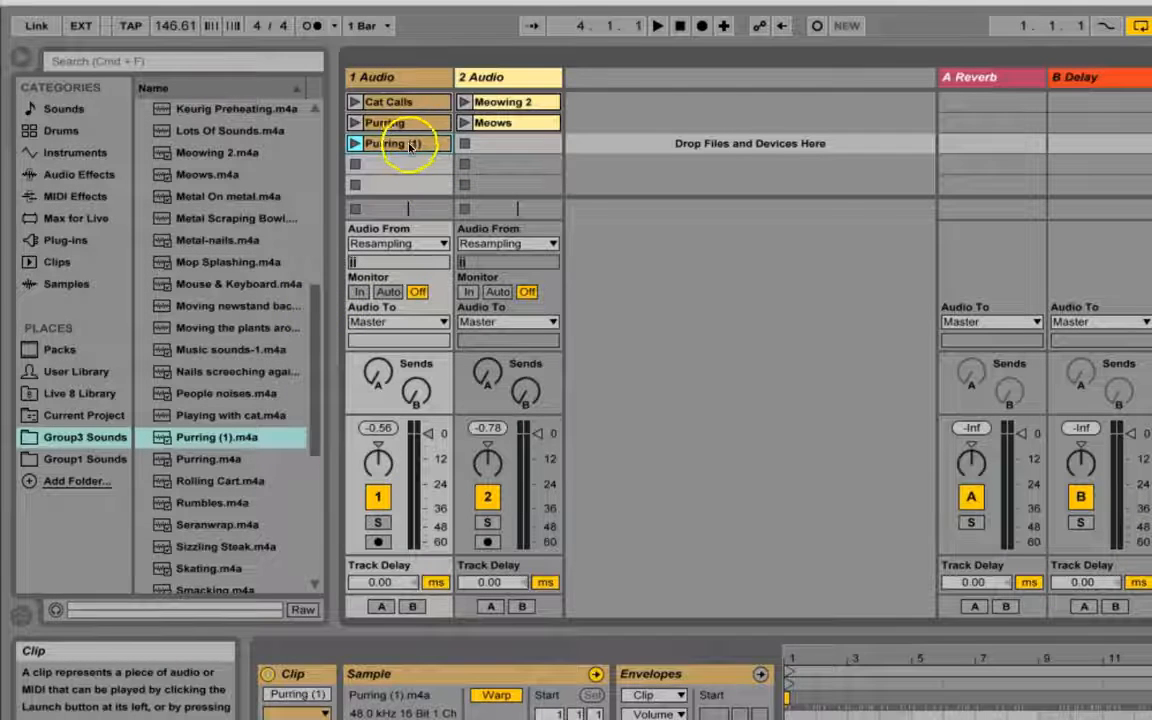
Play the Cat Calls clip on track 1 together with the Meowing 2 clip on track 2
{"action": "left_click", "coordinate": [488, 102]}
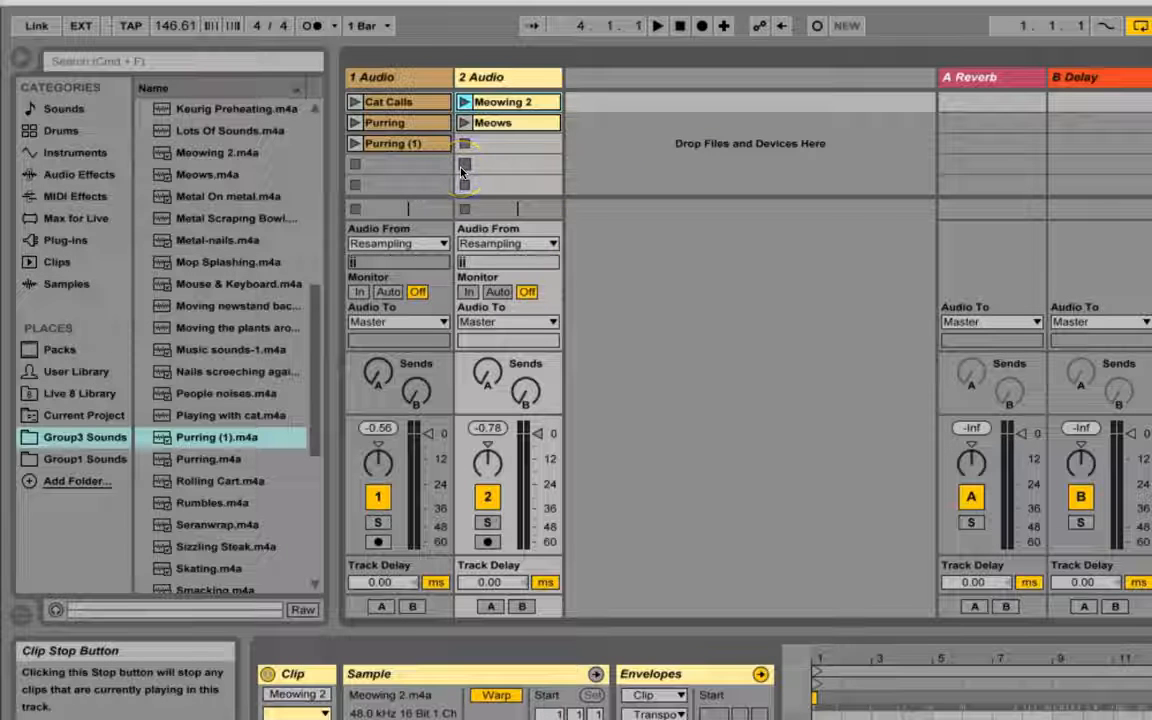
{"action": "left_click", "coordinate": [355, 104]}
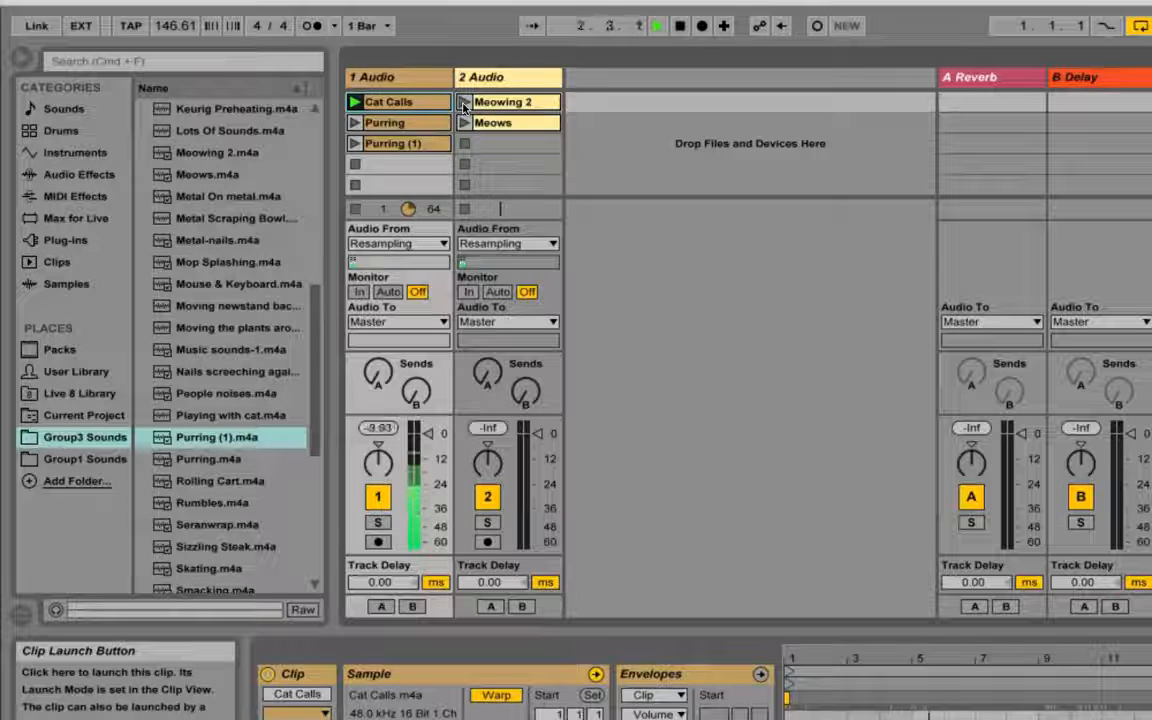
{"action": "left_click", "coordinate": [464, 103]}
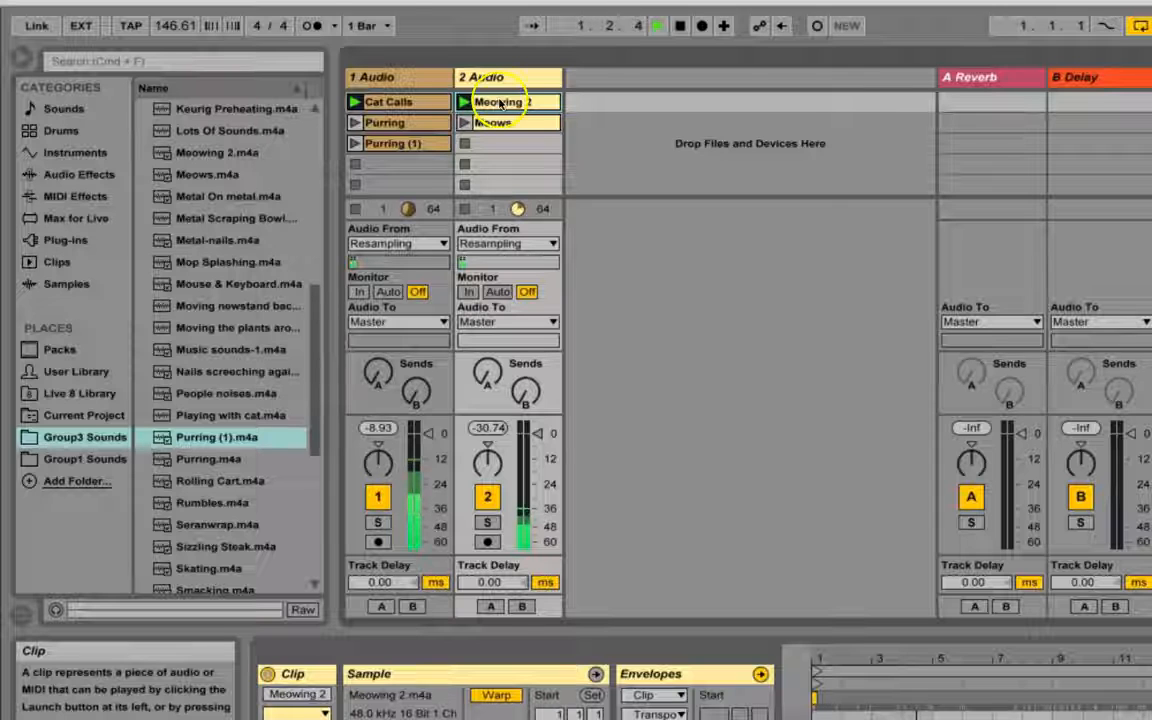
{"action": "left_click", "coordinate": [498, 105]}
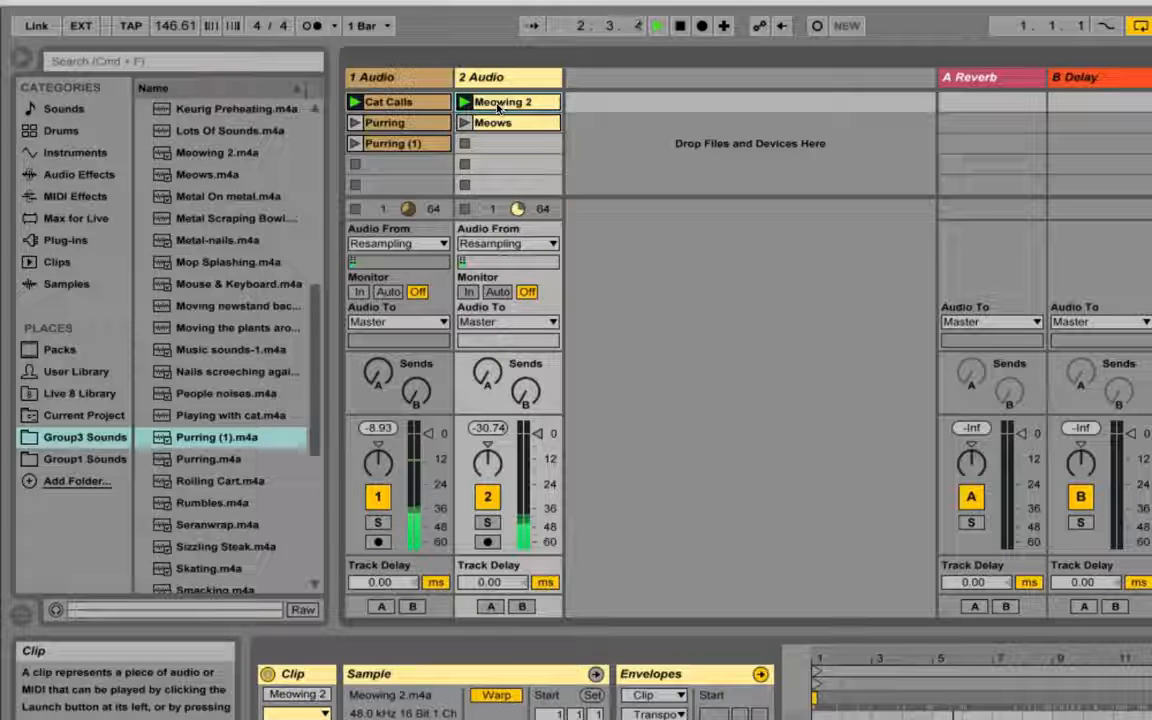
Launch the Purring, Meows, Purring (1) and Cat Calls clips one after another to hear how clips replace each other within a track
{"action": "left_click", "coordinate": [356, 123]}
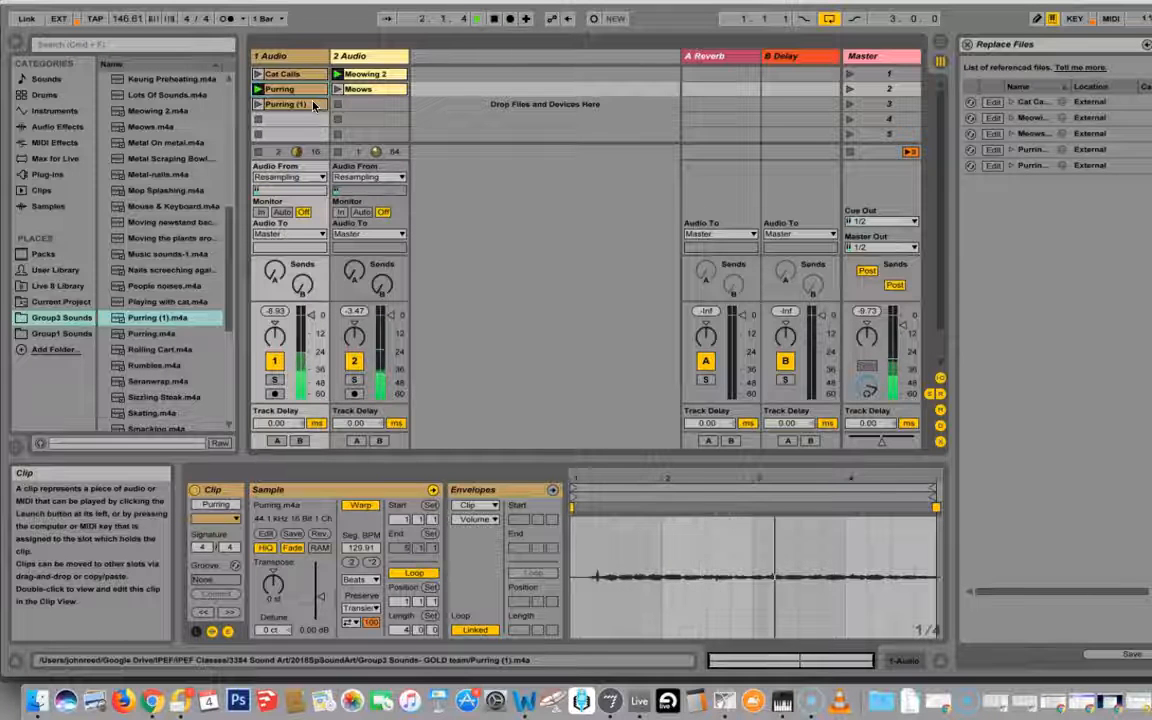
{"action": "left_click", "coordinate": [320, 91]}
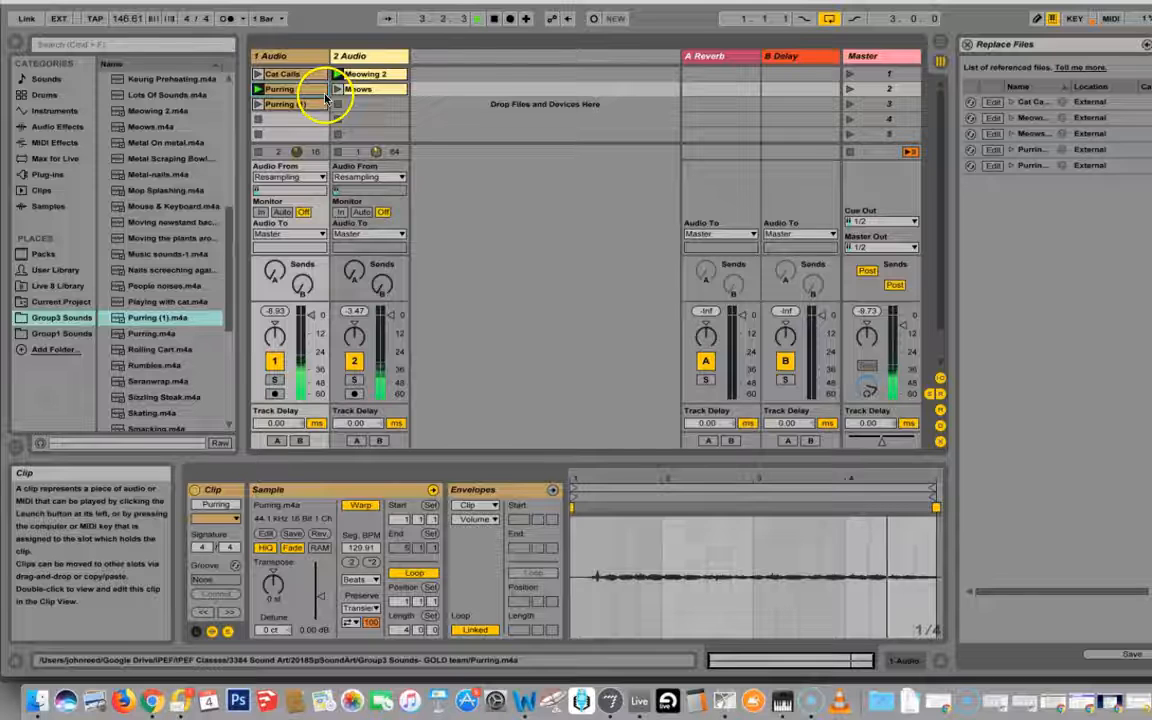
{"action": "left_click", "coordinate": [338, 90]}
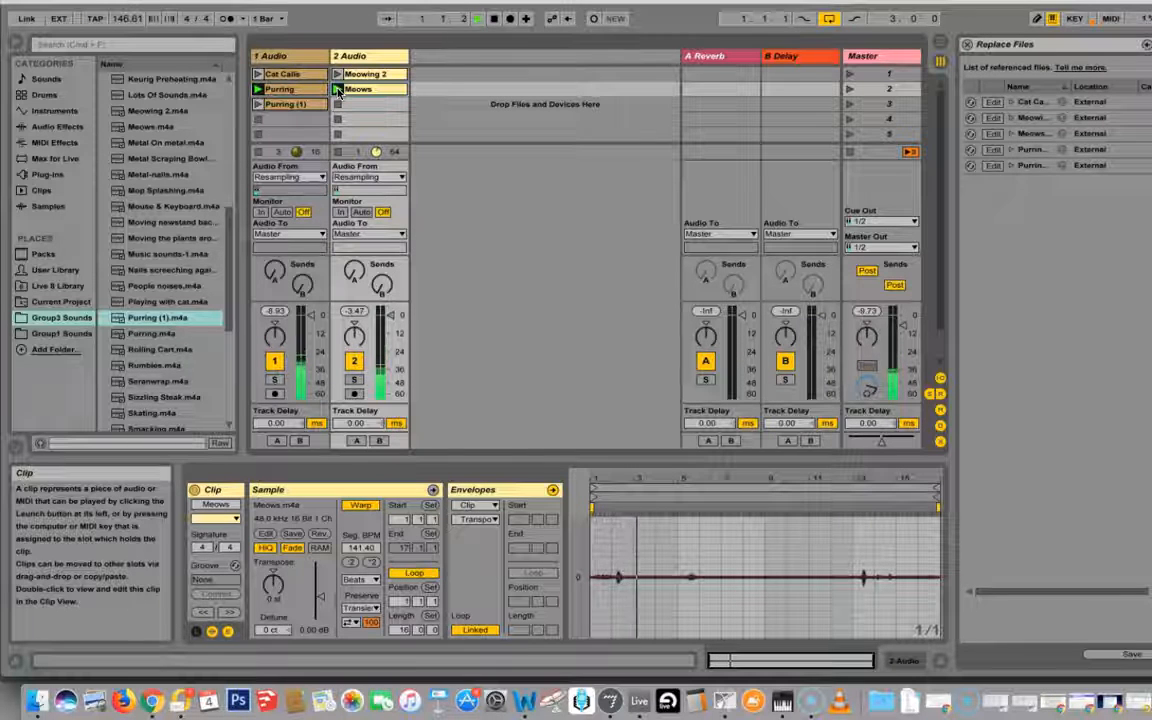
{"action": "left_click", "coordinate": [341, 104]}
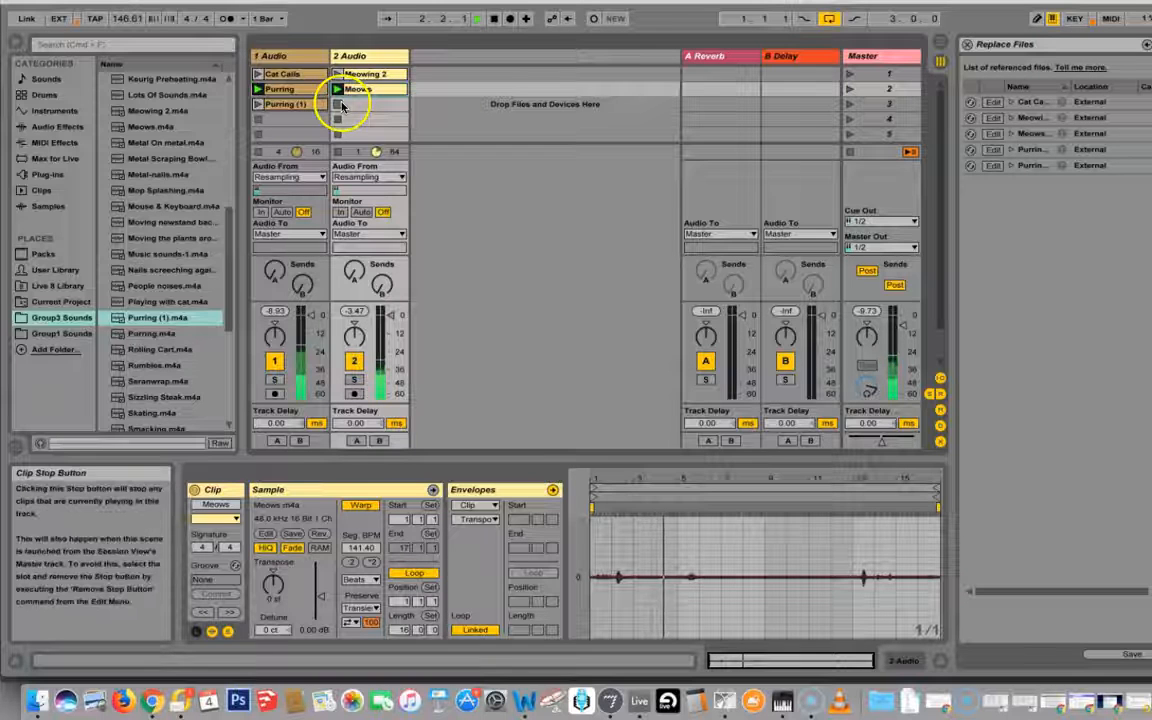
{"action": "left_click", "coordinate": [257, 105]}
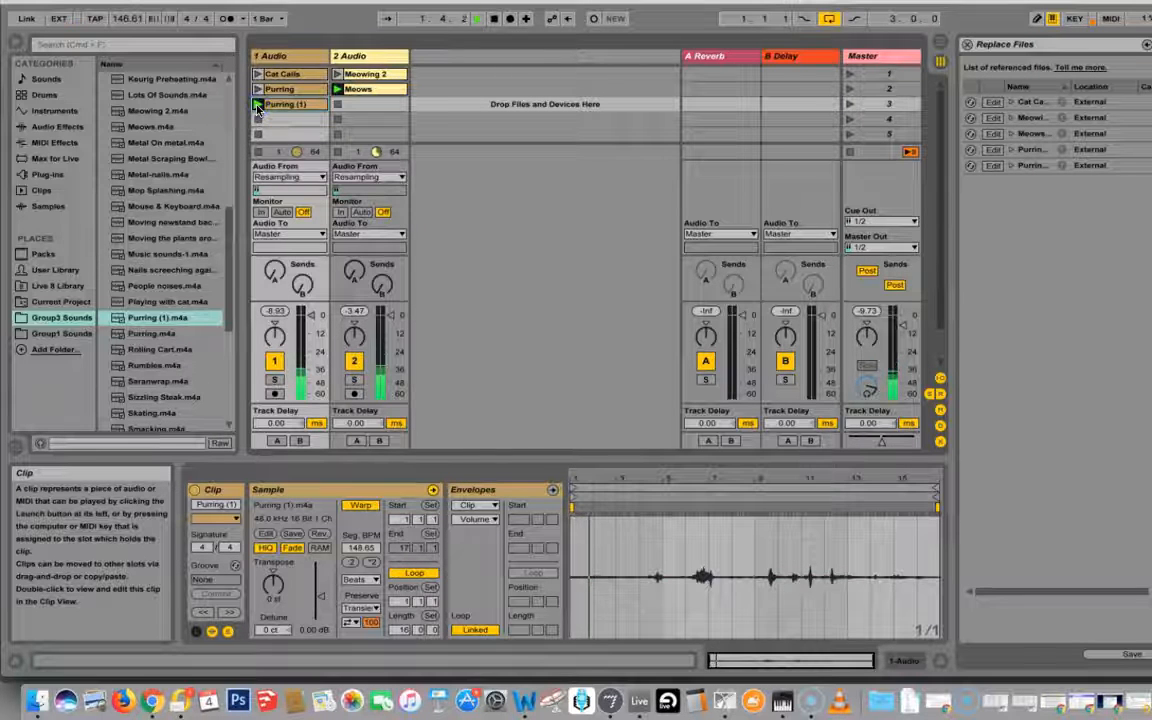
{"action": "left_click", "coordinate": [281, 106]}
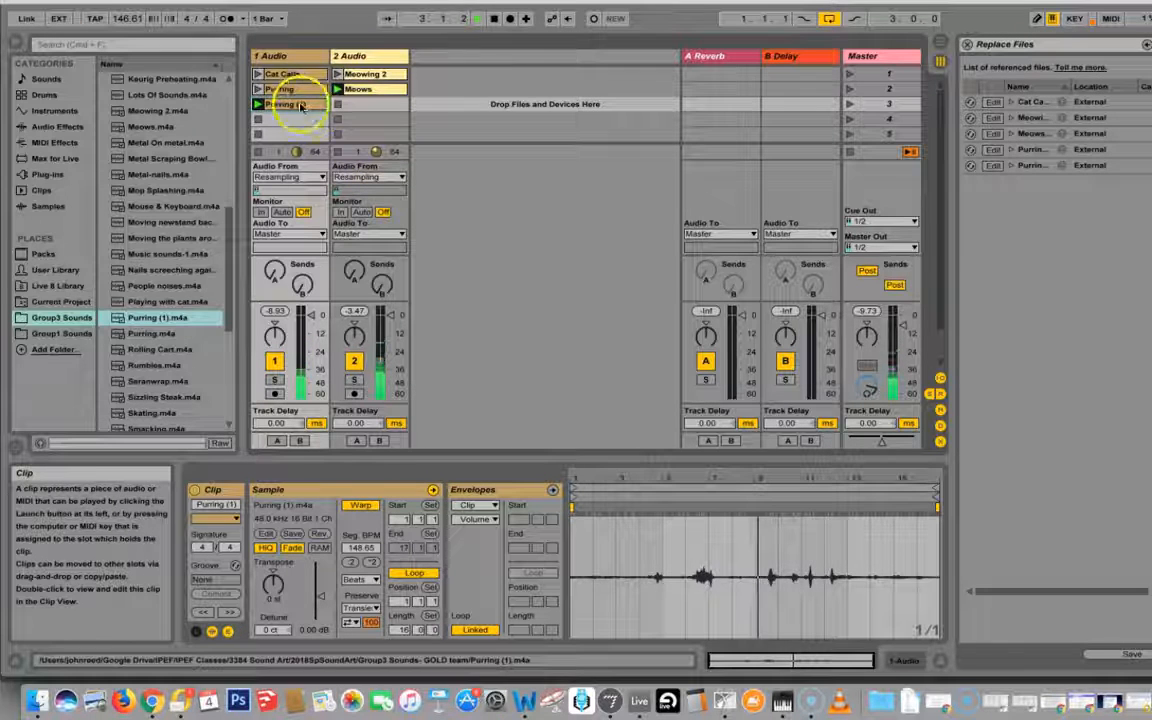
{"action": "left_click", "coordinate": [260, 74]}
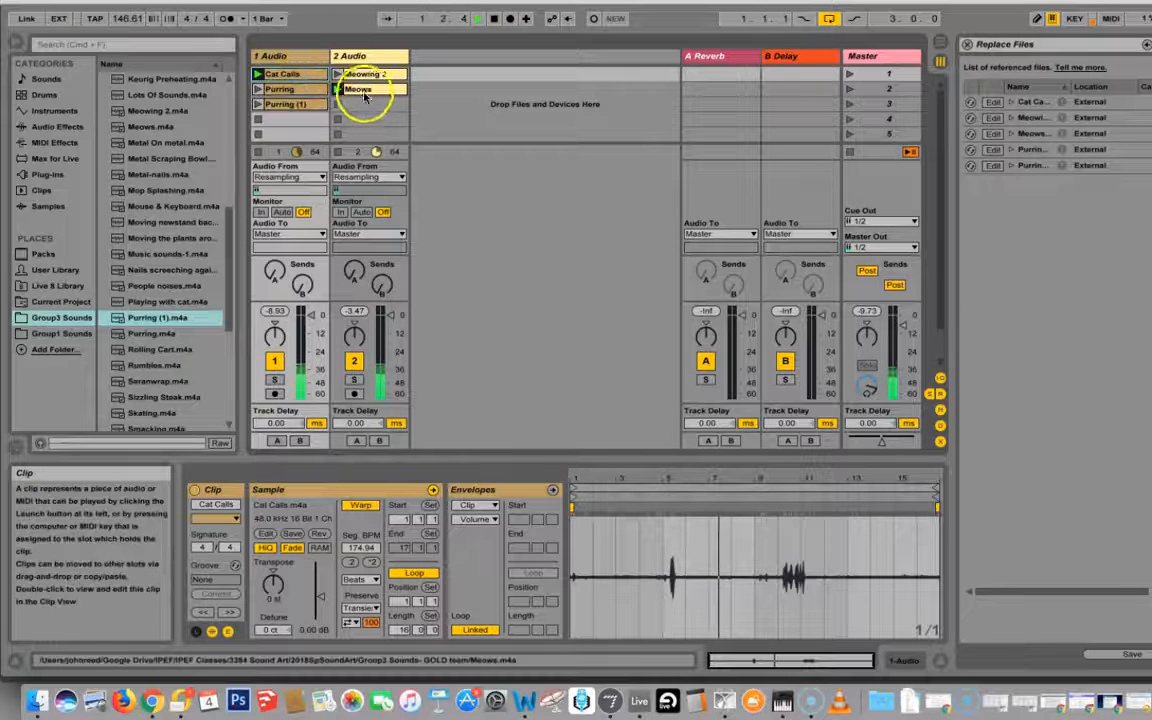
Shift both clips on track 2 down one slot and copy the Purring clip into the fourth slot of track 1
{"action": "mouse_move", "coordinate": [363, 95]}
{"action": "left_mouse_down"}
{"action": "mouse_move", "coordinate": [360, 104]}
{"action": "mouse_move", "coordinate": [368, 90]}
{"action": "left_mouse_up"}
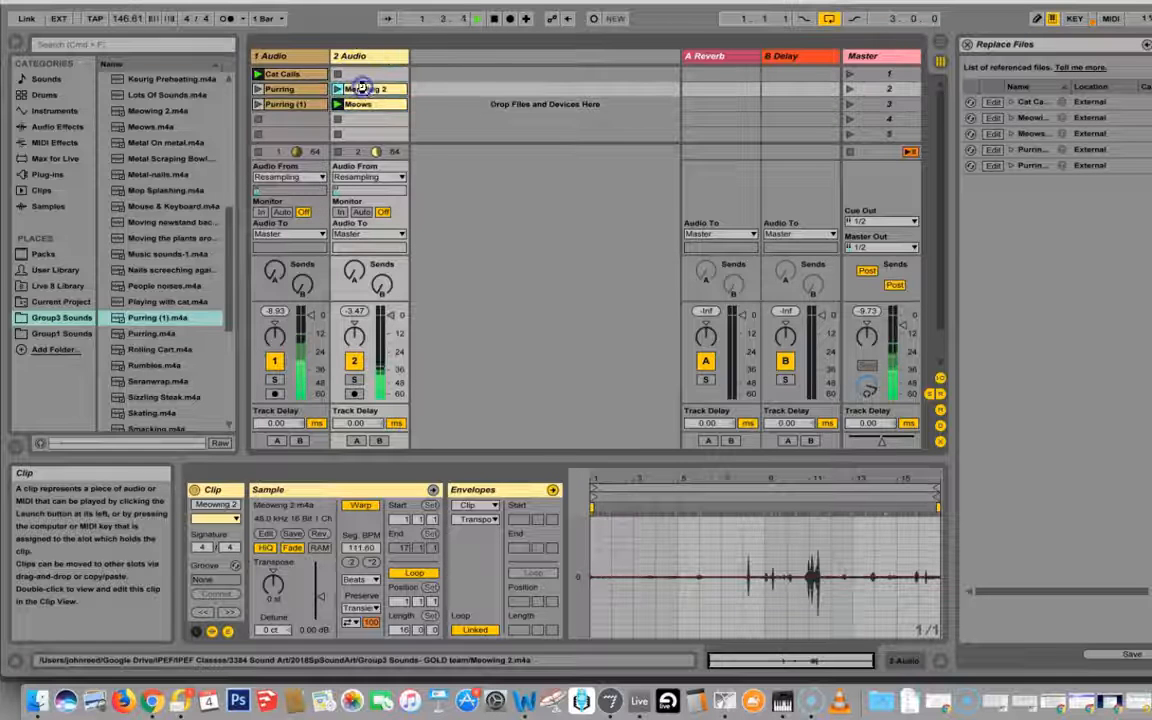
{"action": "left_click", "coordinate": [293, 92]}
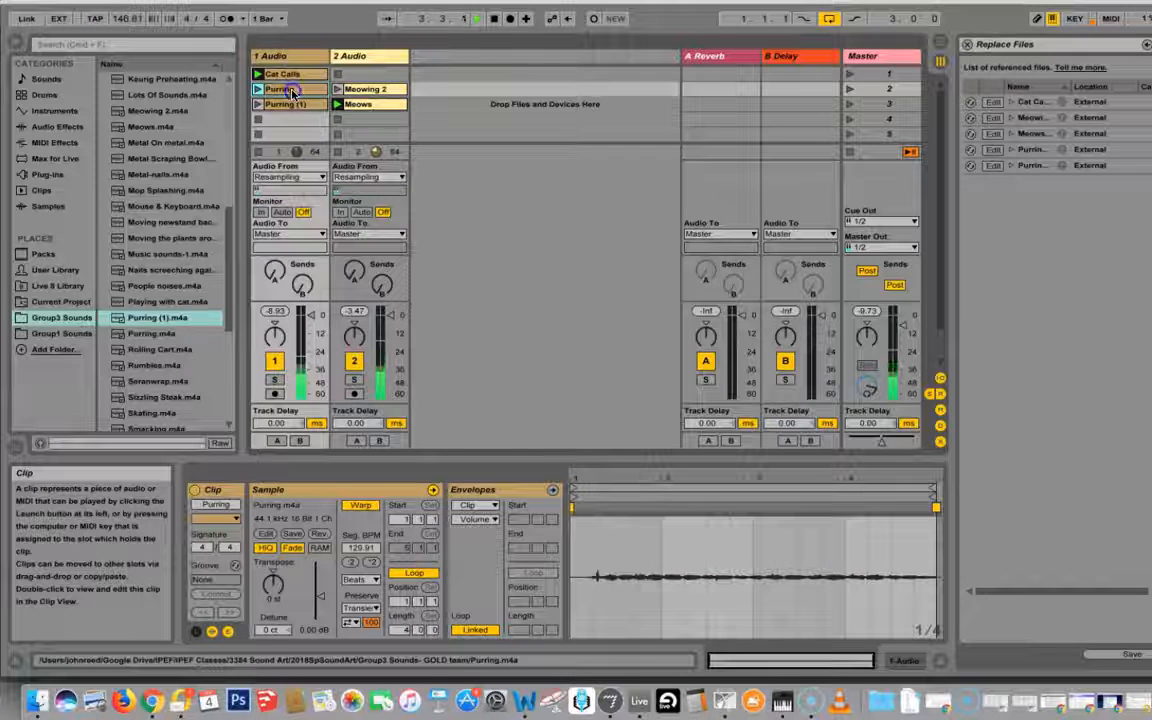
{"action": "left_click_drag", "start_coordinate": [296, 112], "coordinate": [290, 120]}
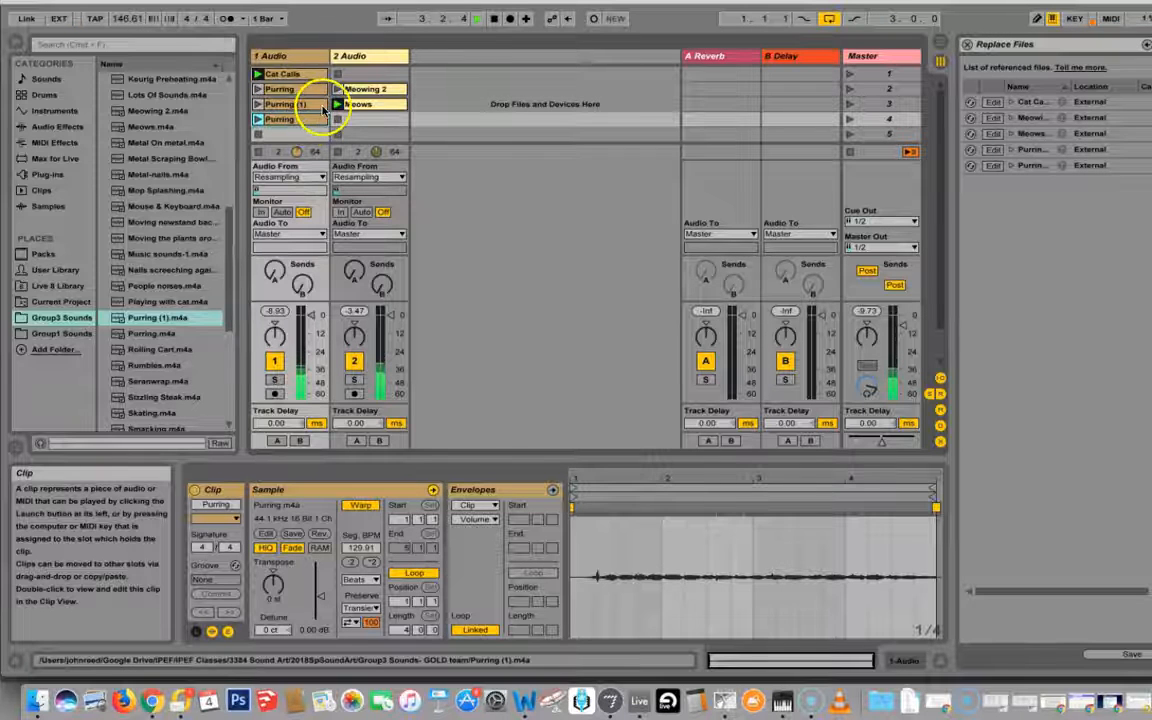
Launch scenes 1 through 4 in turn from the Master track to play each row of clips
{"action": "left_click", "coordinate": [849, 74]}
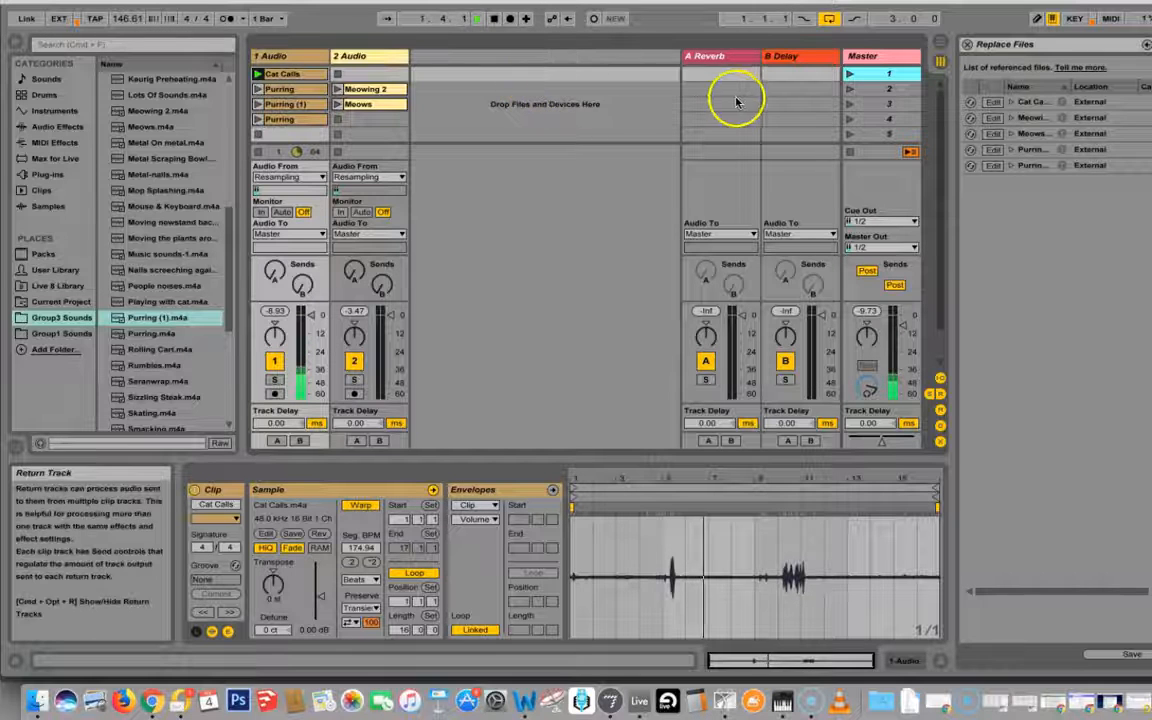
{"action": "left_click", "coordinate": [849, 90]}
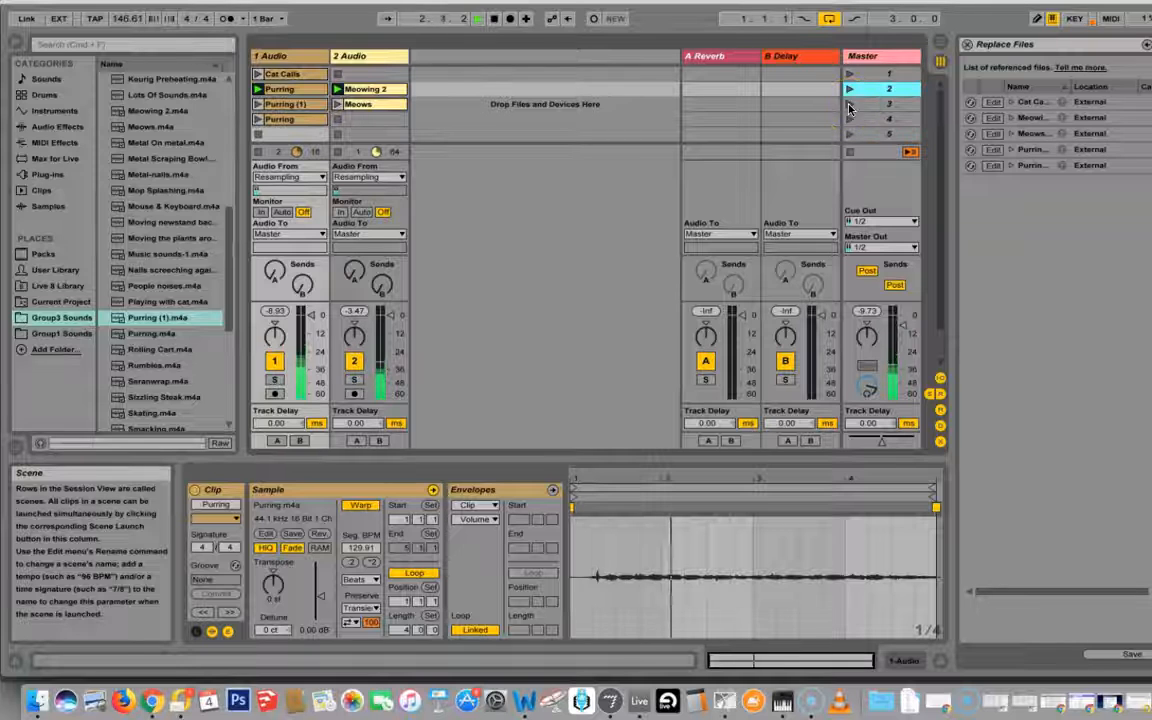
{"action": "left_click", "coordinate": [849, 105]}
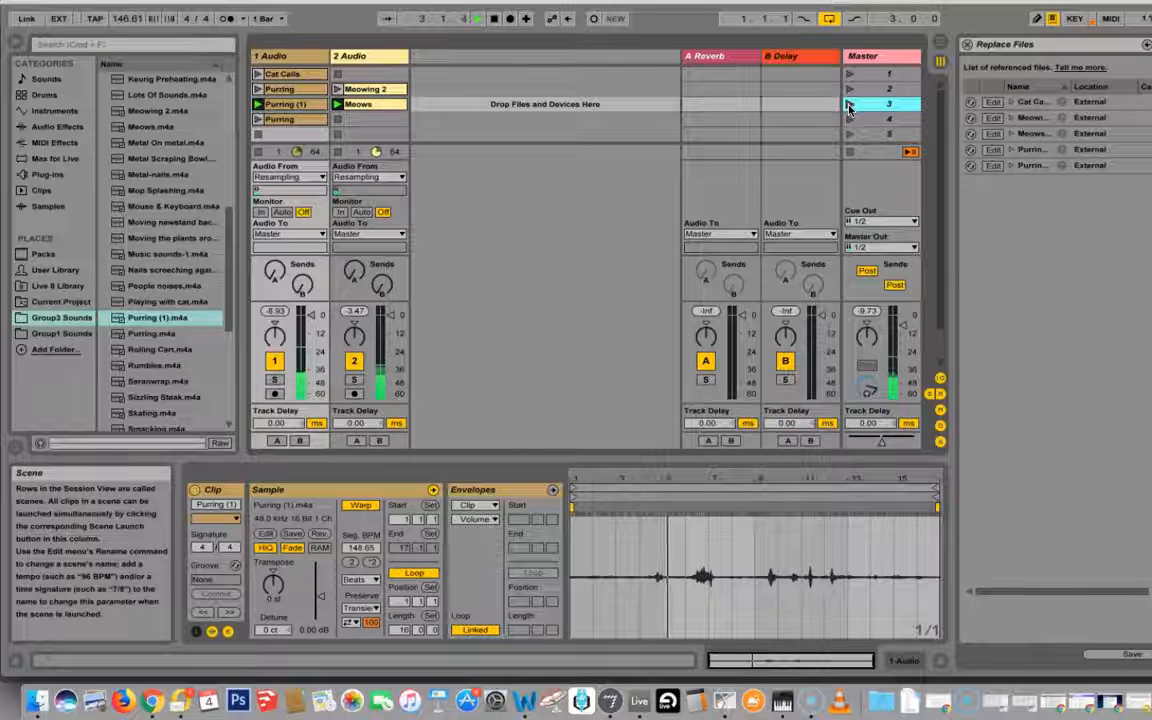
{"action": "left_click", "coordinate": [850, 120]}
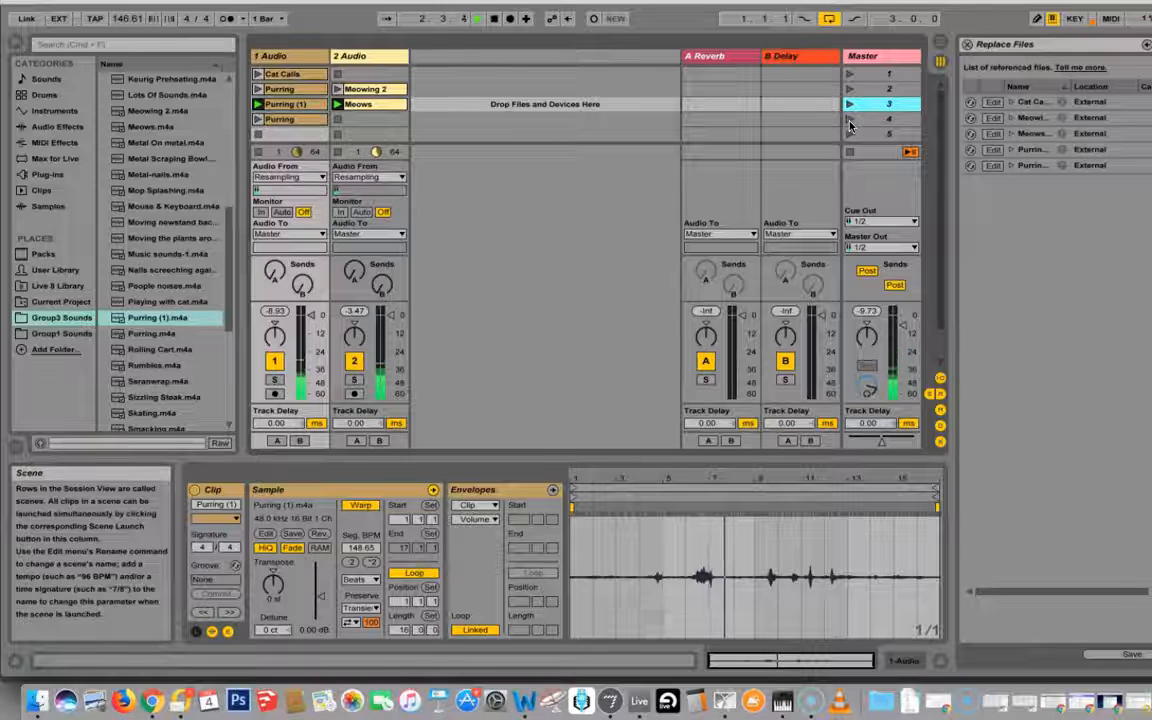
{"action": "left_click", "coordinate": [850, 120]}
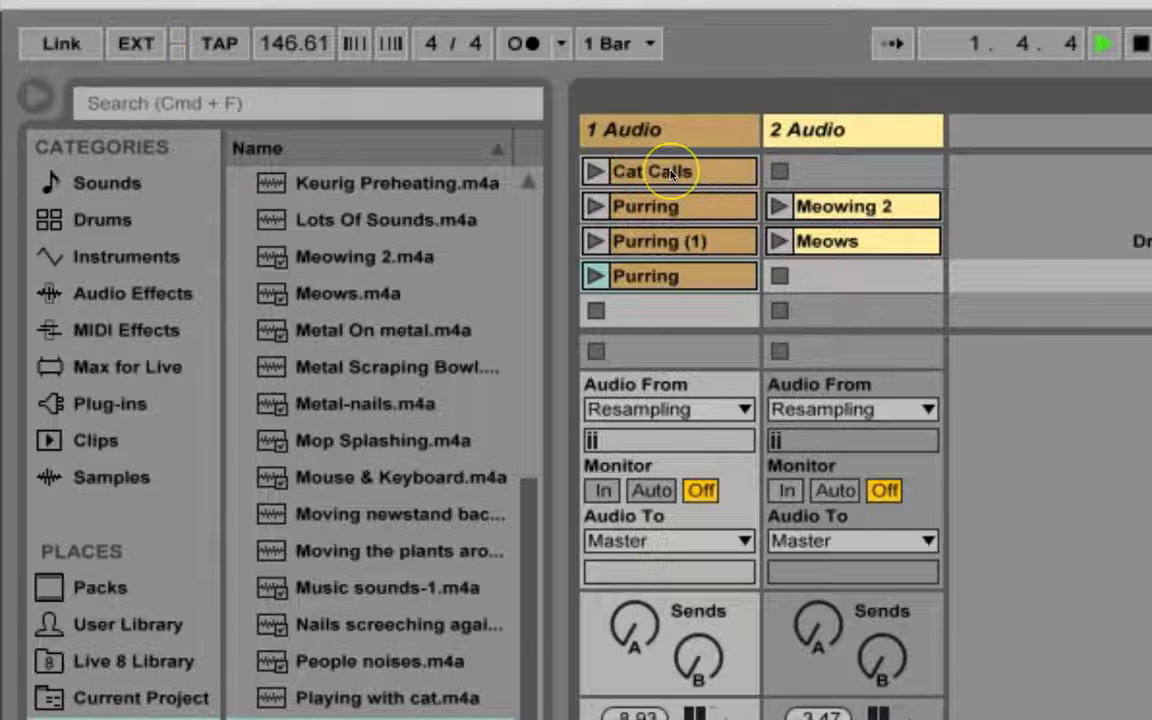
Select the Meows clip and show the audio effects area of track 2
{"action": "left_click", "coordinate": [825, 243]}
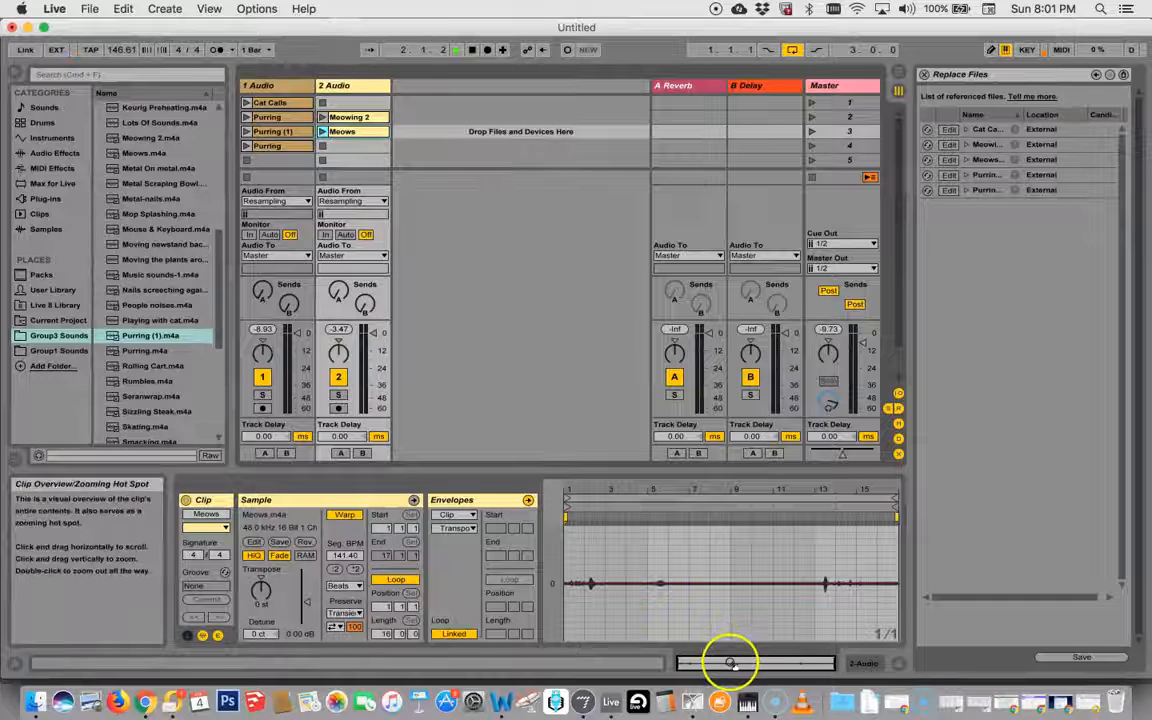
{"action": "left_click", "coordinate": [863, 663]}
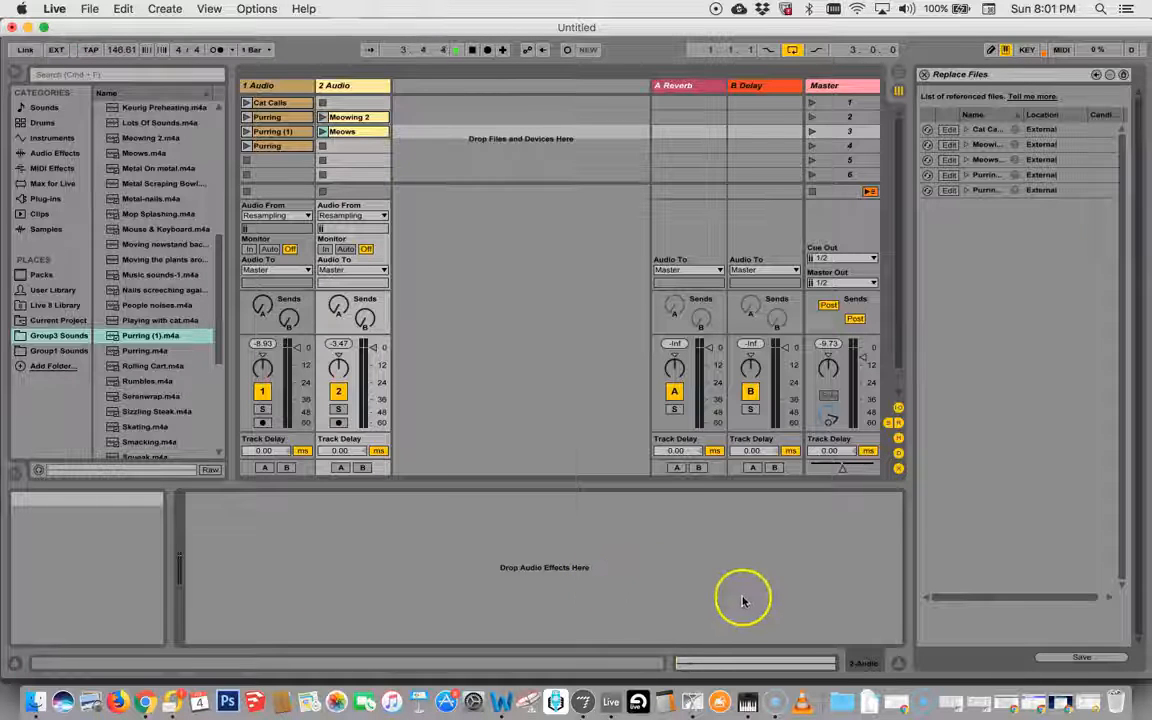
Show the Meows clip's sample waveform, launch the clip to watch it play, and stop it on track 2
{"action": "left_click", "coordinate": [750, 664]}
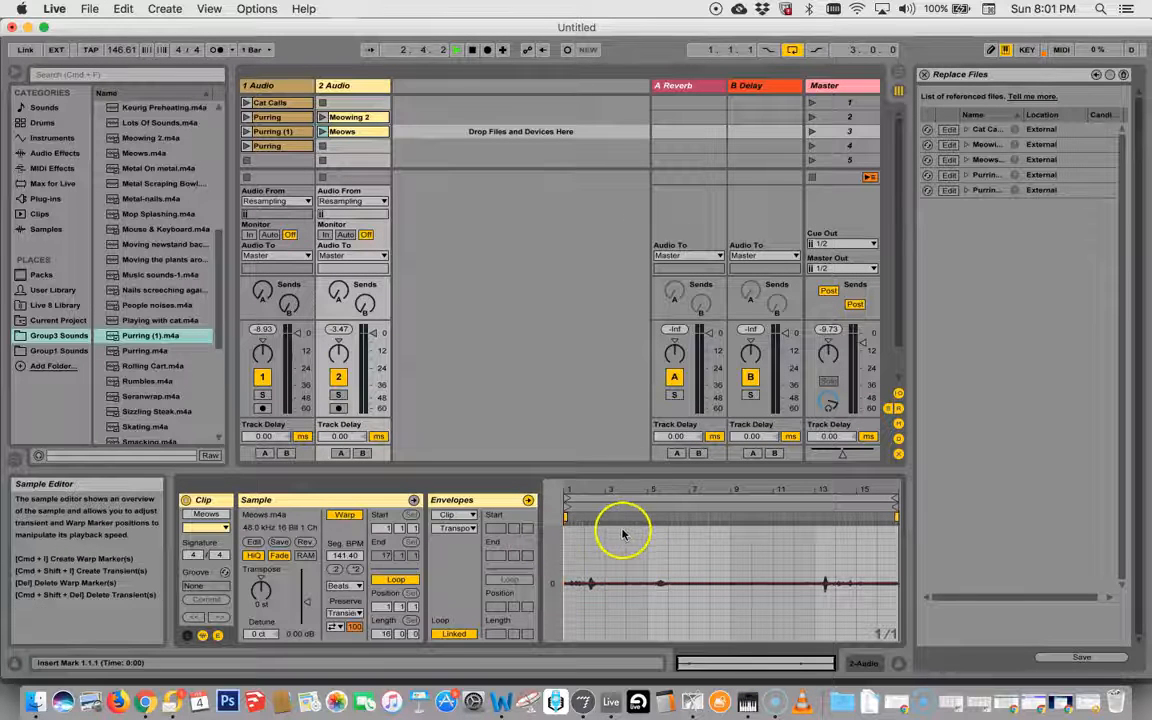
{"action": "left_click", "coordinate": [322, 131]}
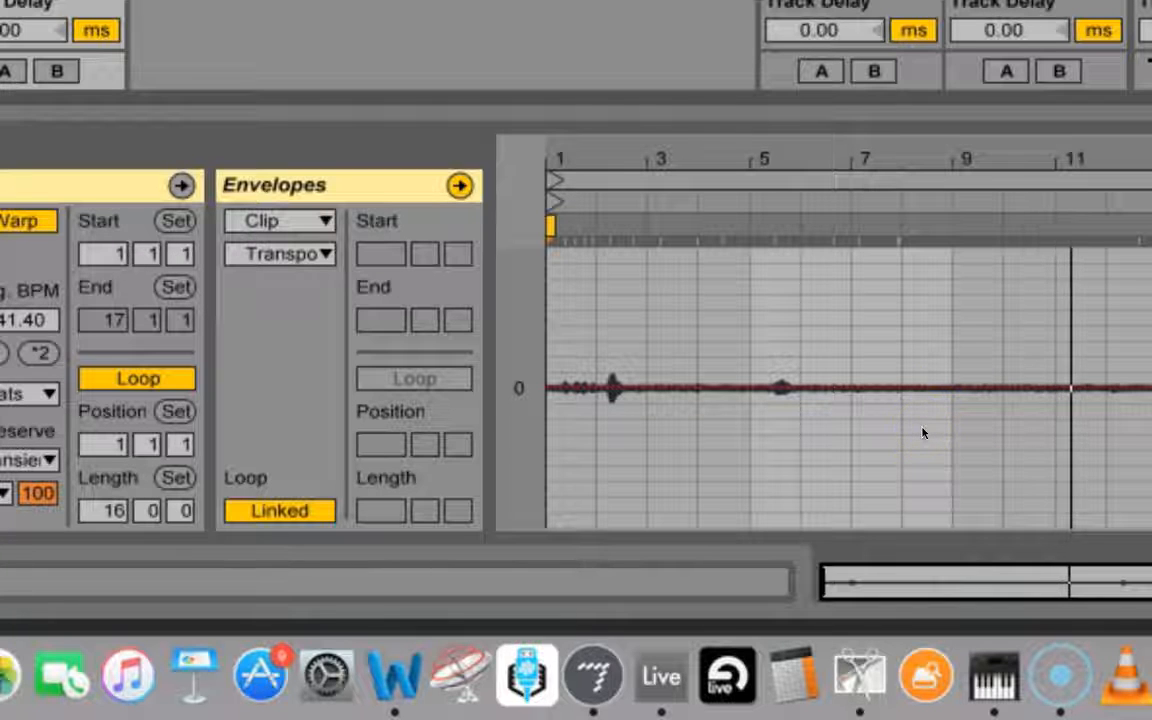
{"action": "left_click", "coordinate": [995, 327]}
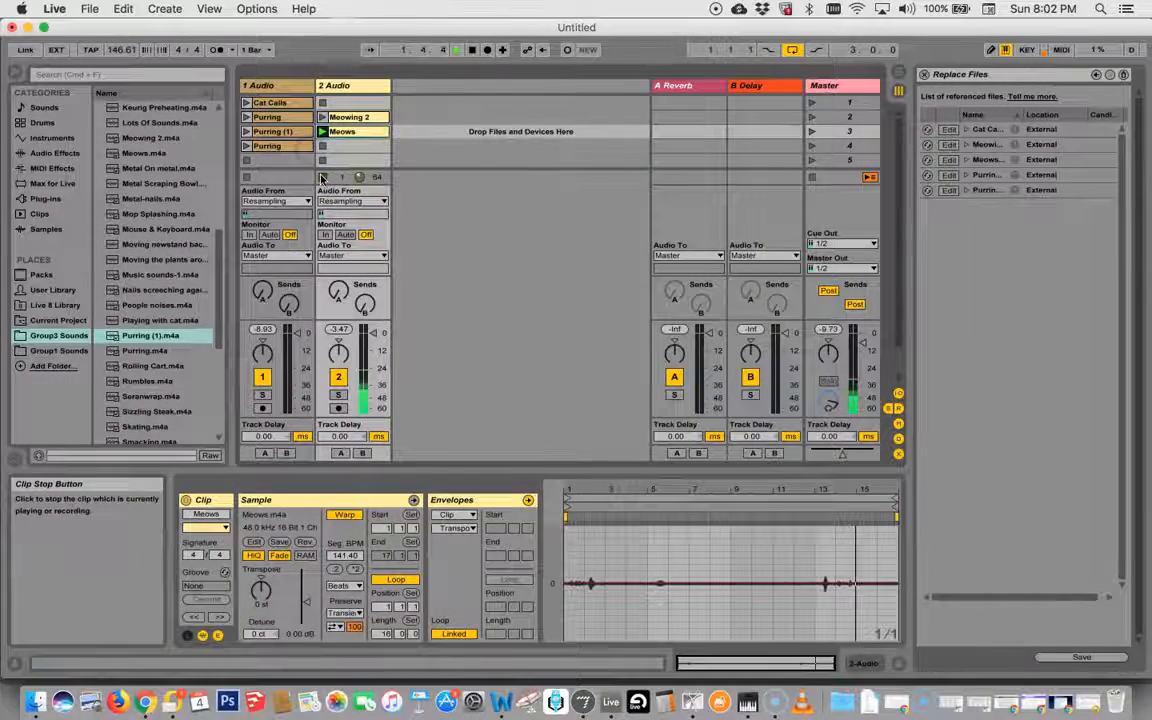
{"action": "left_click", "coordinate": [322, 177]}
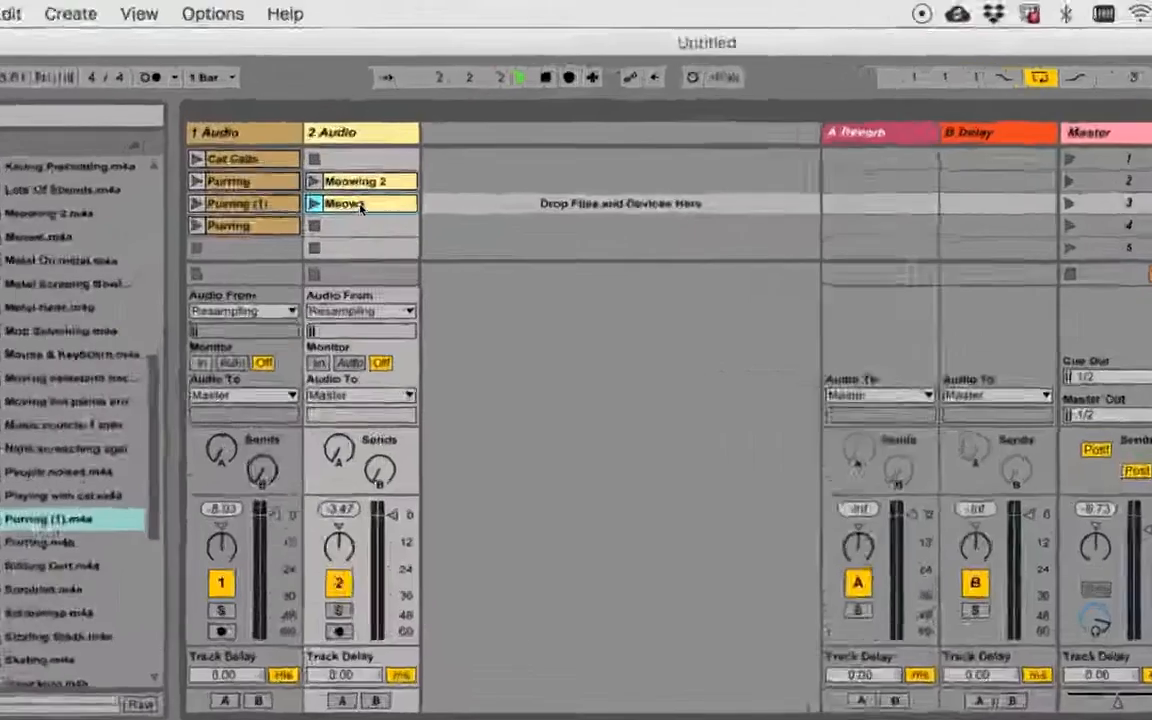
{"action": "left_click", "coordinate": [352, 132]}
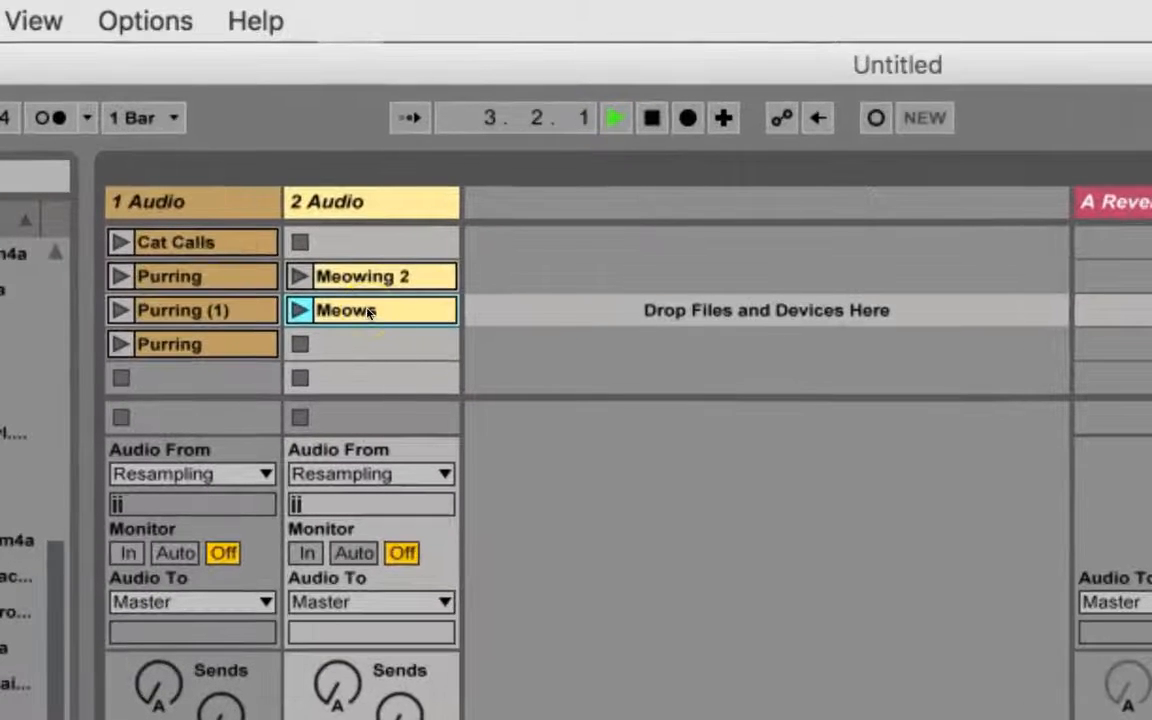
{"action": "right_click", "coordinate": [370, 315]}
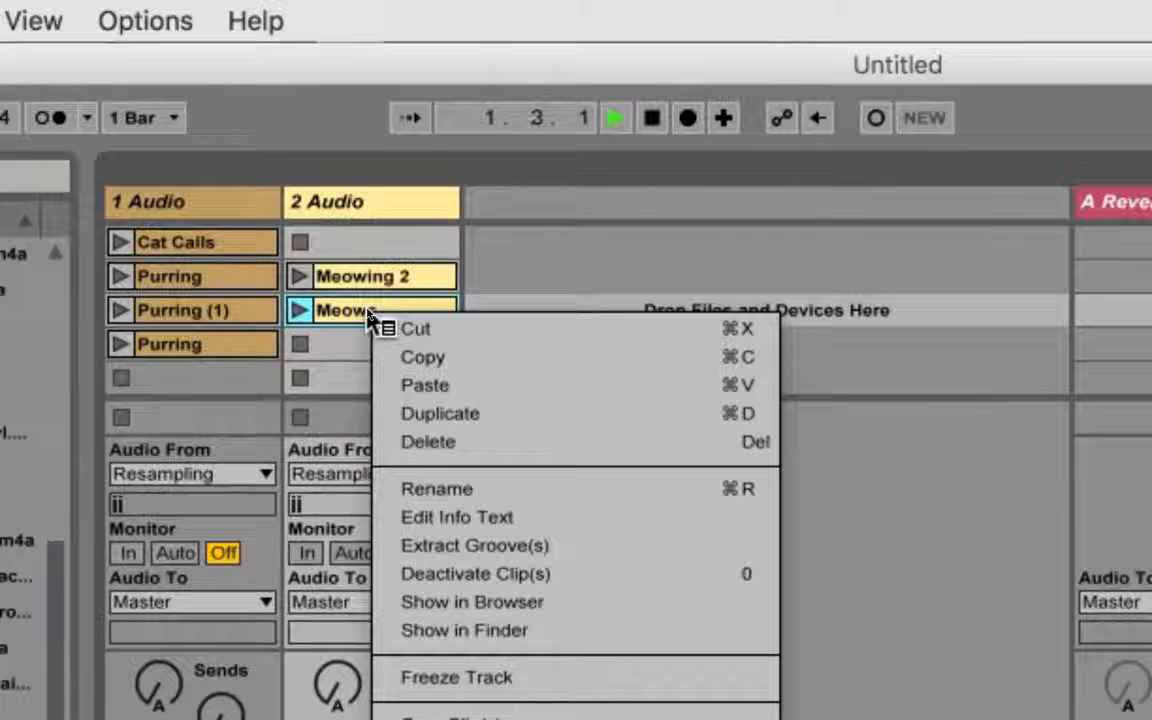
{"action": "left_click", "coordinate": [391, 486]}
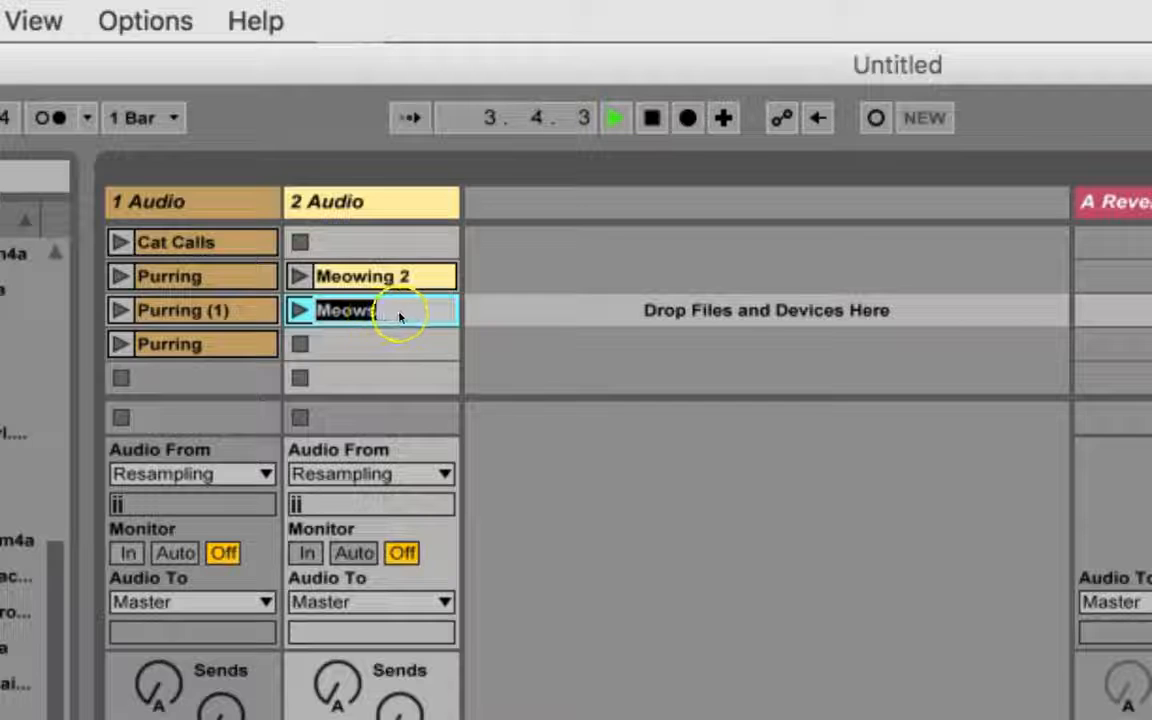
{"action": "left_click", "coordinate": [396, 347]}
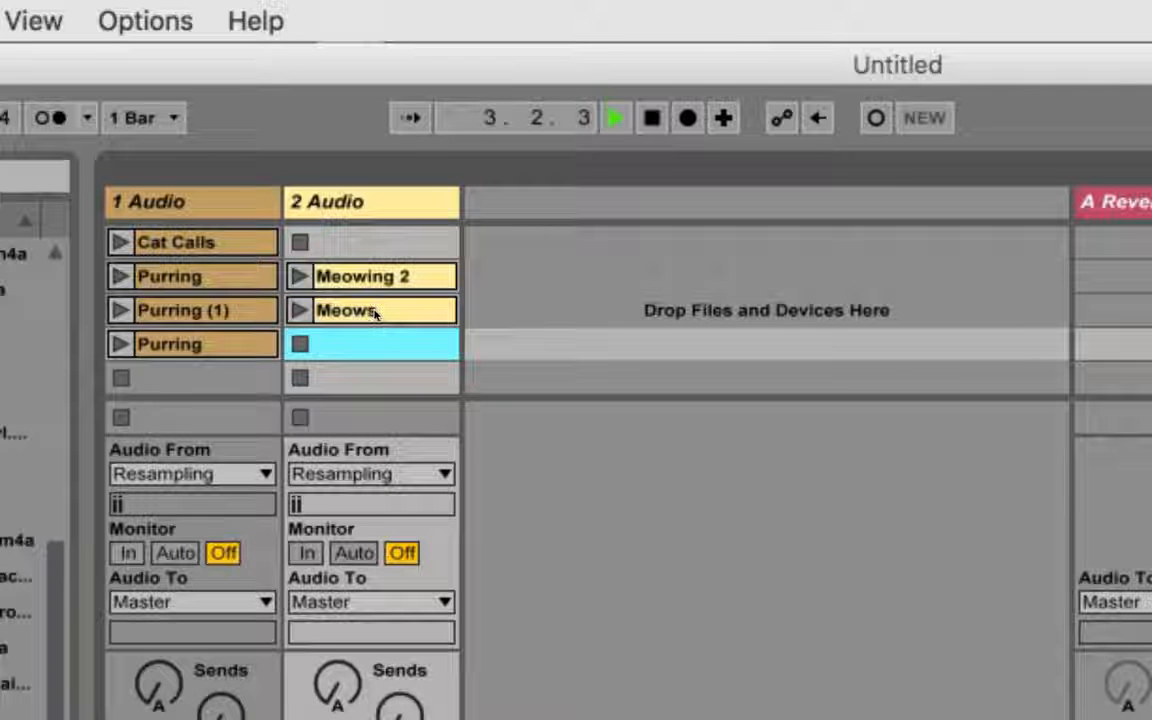
Copy the Meows clip into the fourth slot of track 2 and rename the copy Meows2
{"action": "left_click_drag", "start_coordinate": [374, 313], "coordinate": [374, 348]}
{"action": "left_click", "coordinate": [374, 348]}
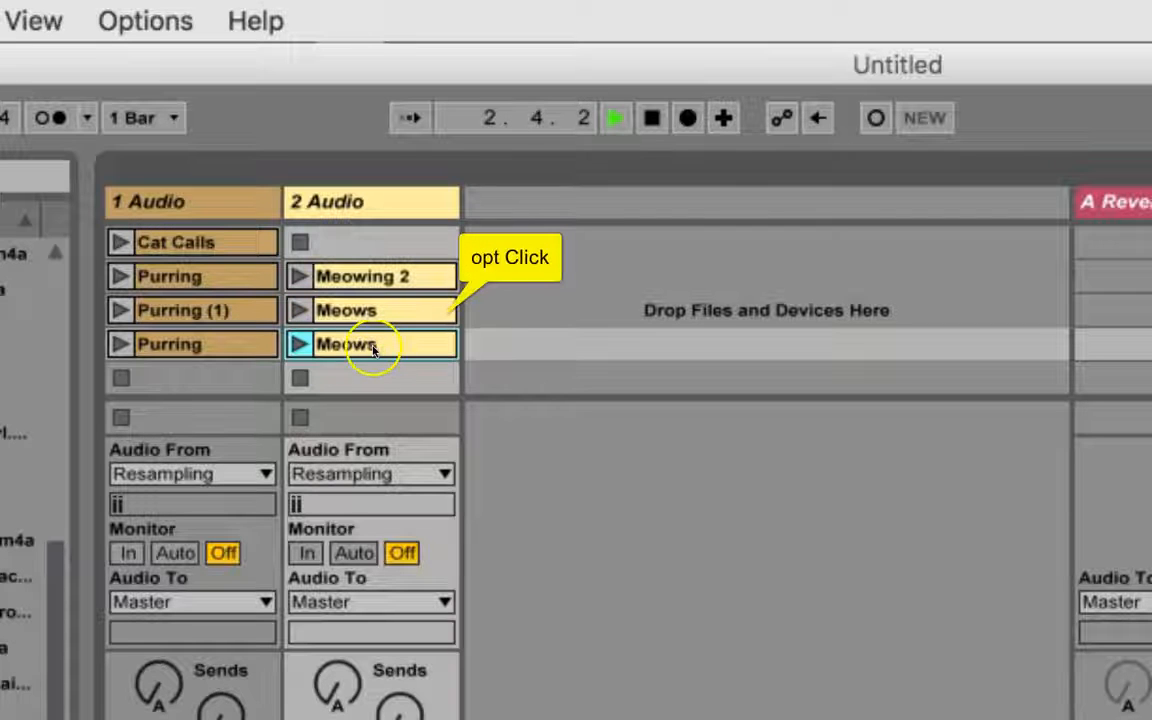
{"action": "right_click", "coordinate": [375, 349]}
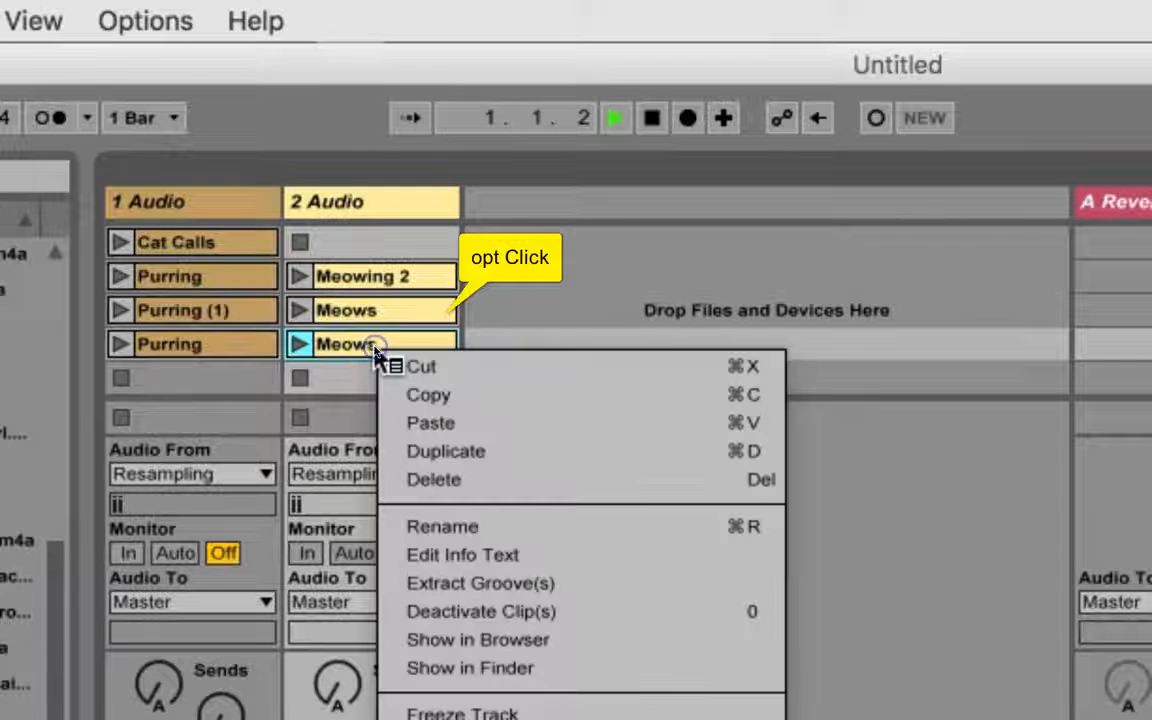
{"action": "left_click", "coordinate": [431, 526]}
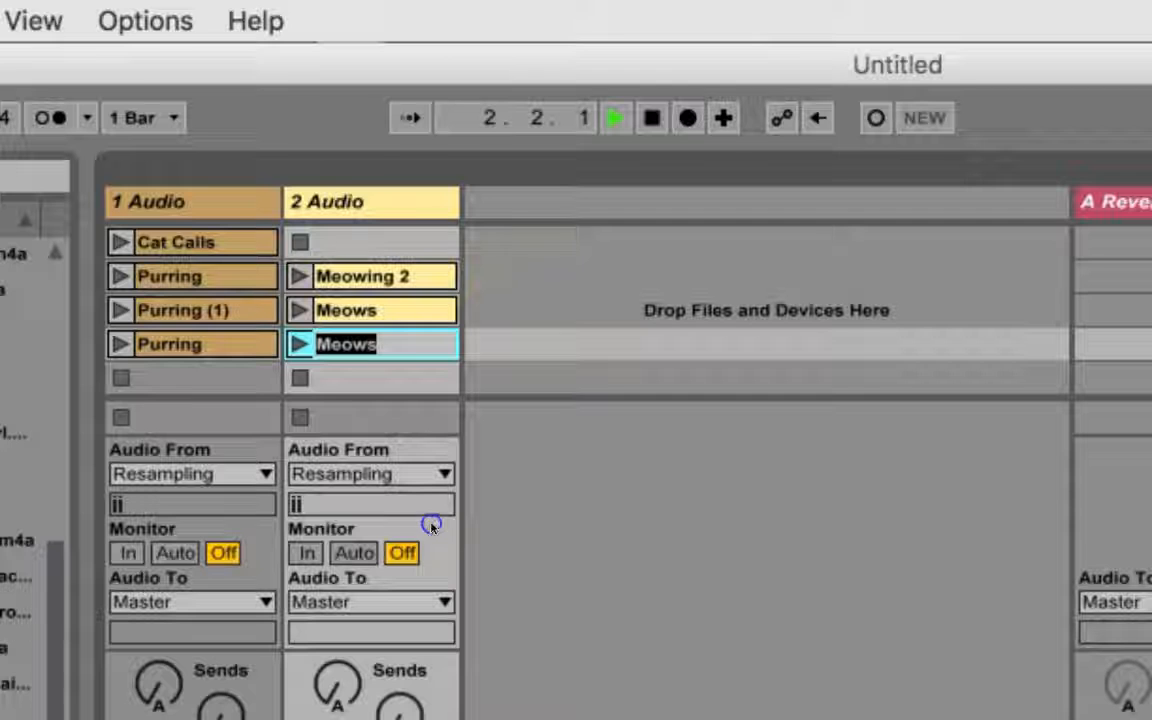
{"action": "left_click", "coordinate": [375, 345]}
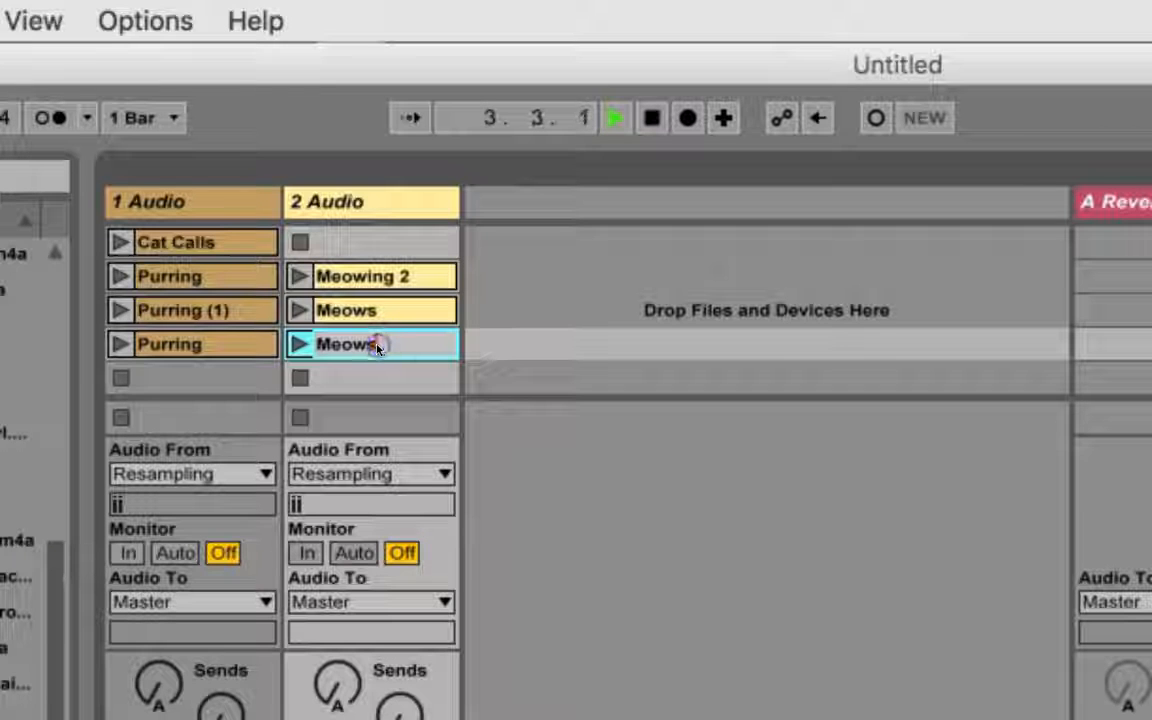
{"action": "type", "text": "2"}
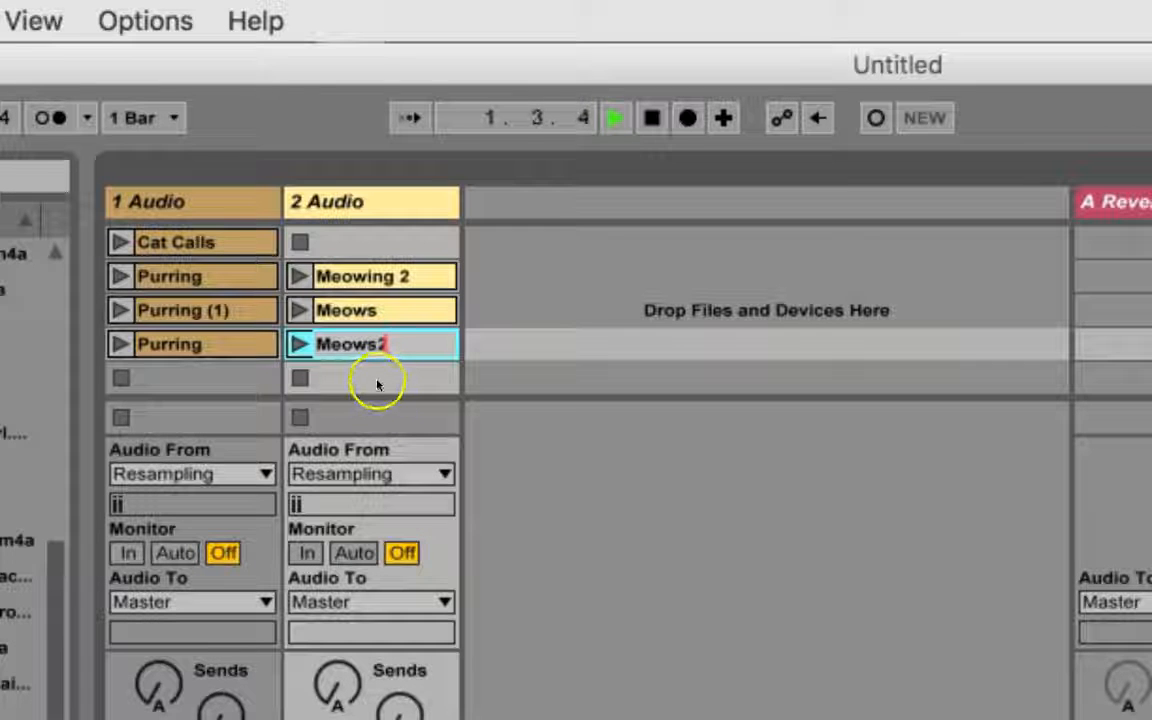
{"action": "left_click", "coordinate": [377, 379]}
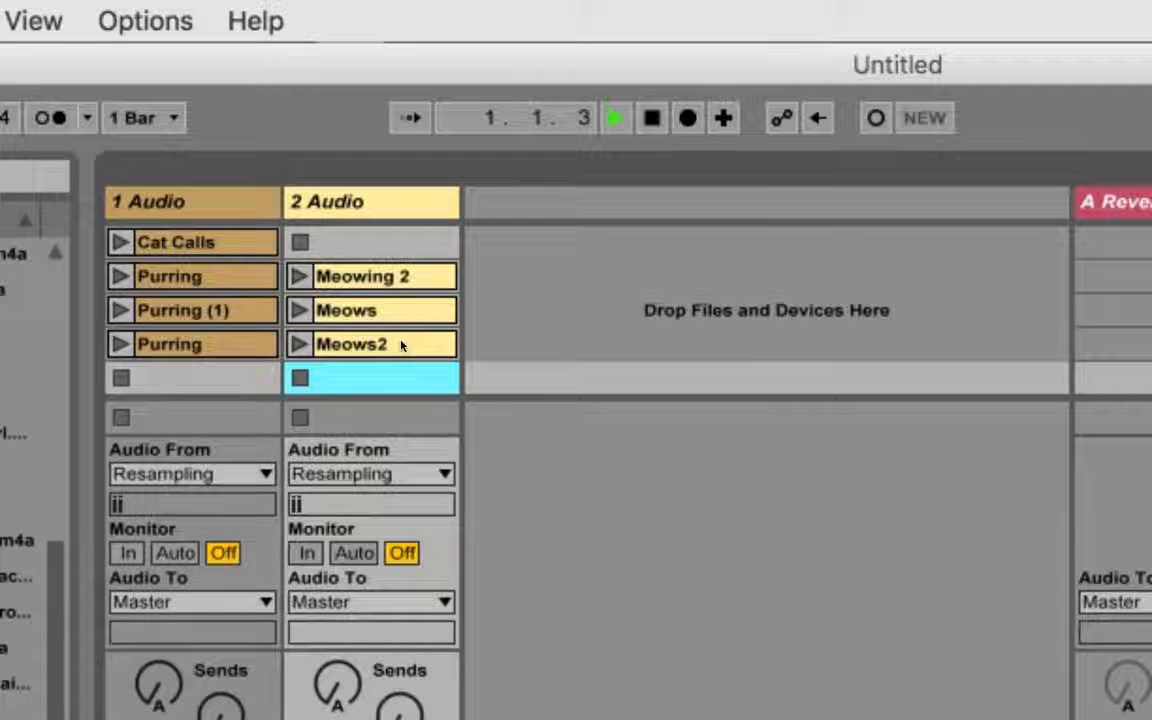
Change the color of the Meows2 clip to turquoise green
{"action": "right_click", "coordinate": [403, 350]}
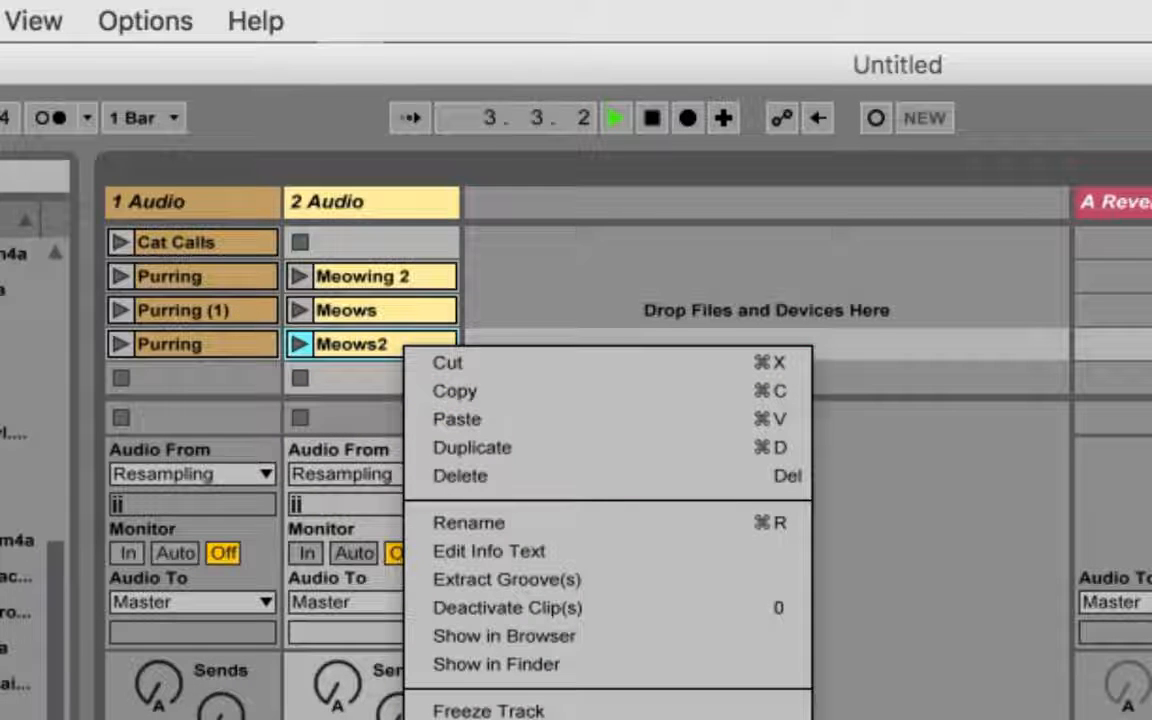
{"action": "left_click", "coordinate": [595, 718]}
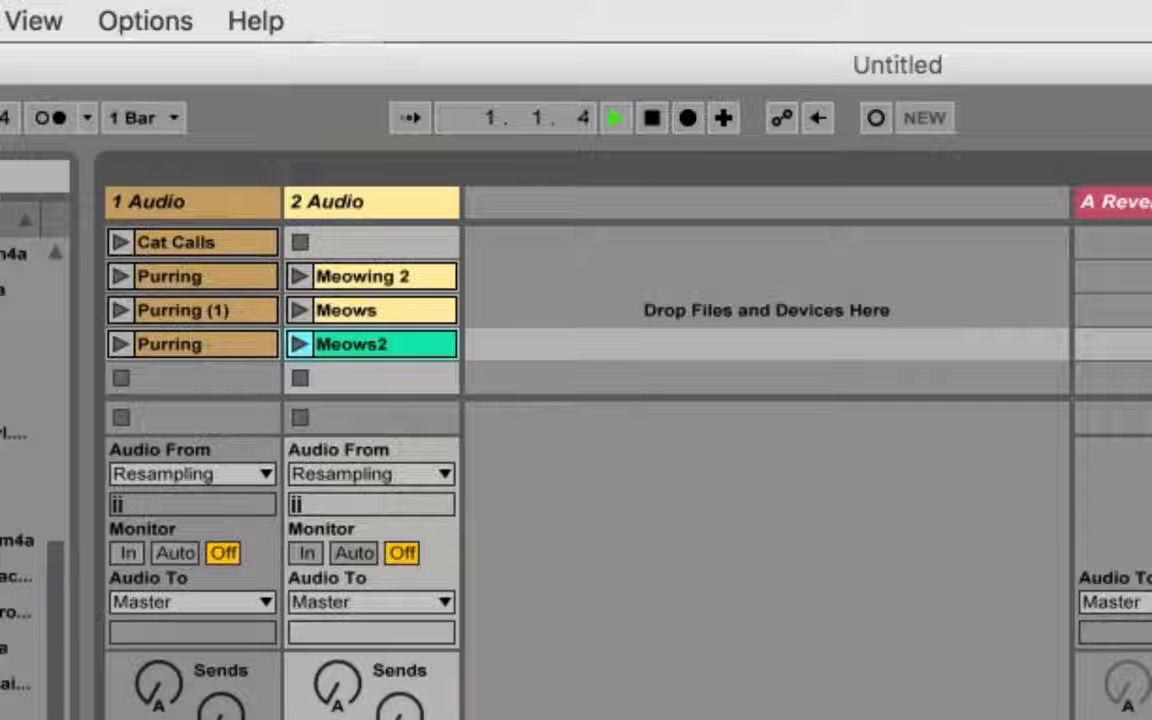
Carry the Meows2 clip from Session View into Arrangement View and place it at the start of track 1
{"action": "left_click", "coordinate": [358, 346]}
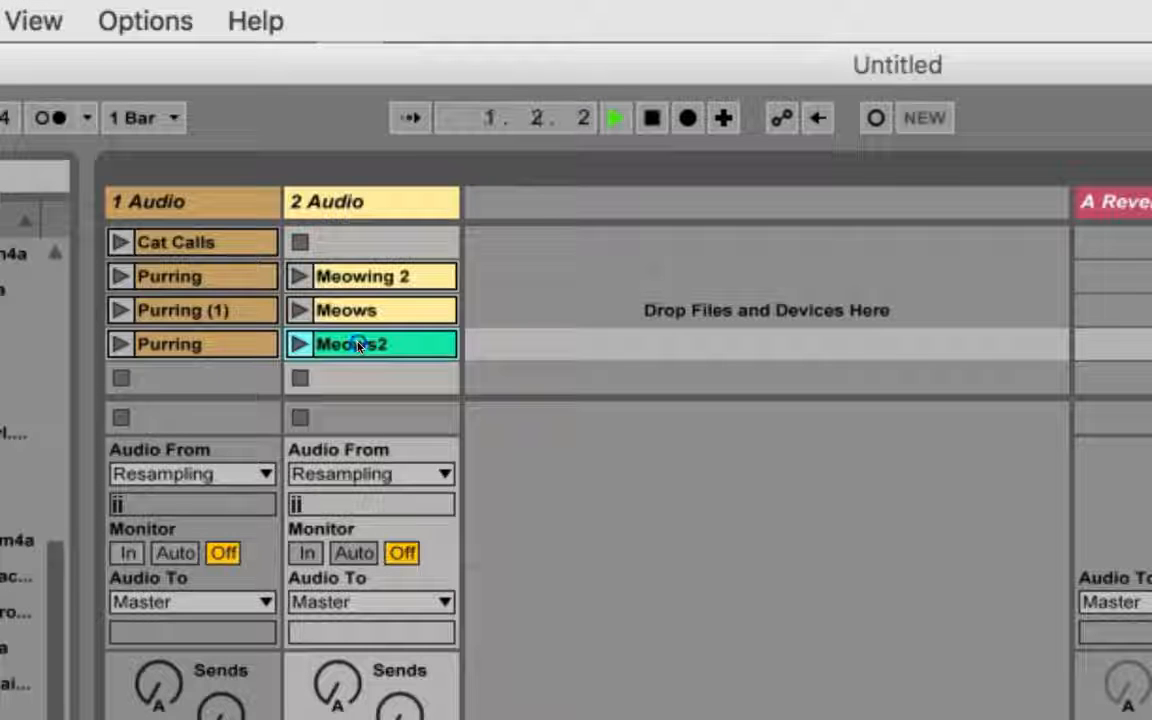
{"action": "left_click_drag", "start_coordinate": [358, 346], "coordinate": [380, 356]}
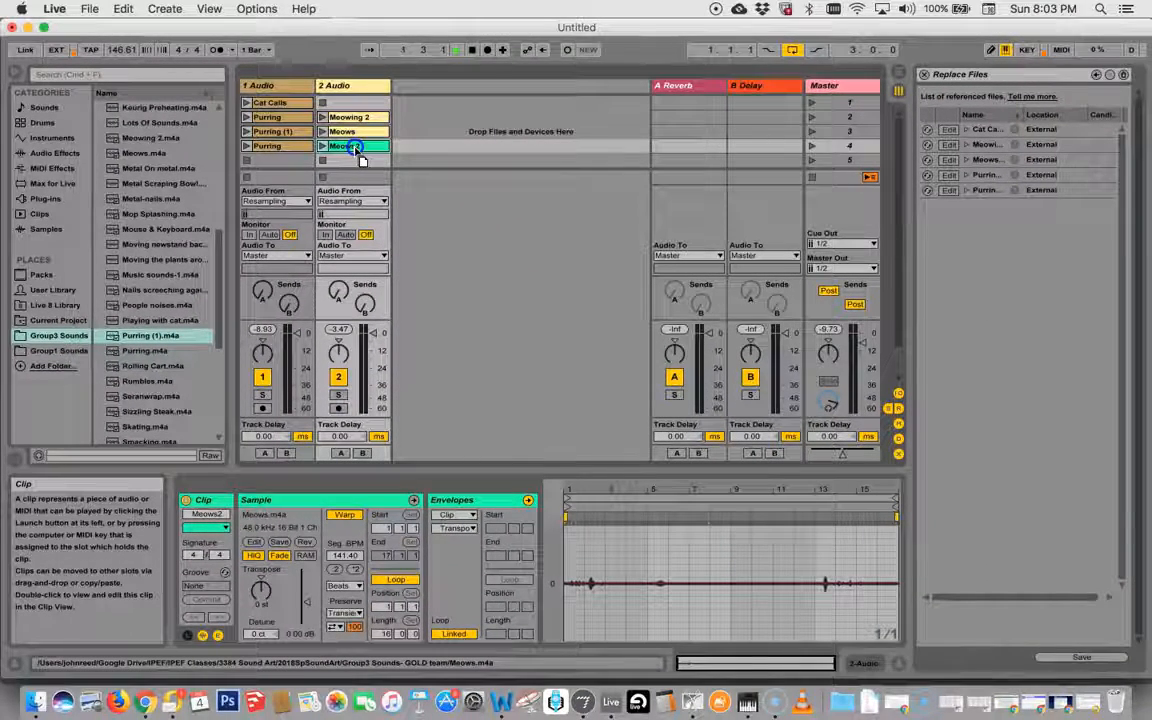
{"action": "key", "text": "Tab"}
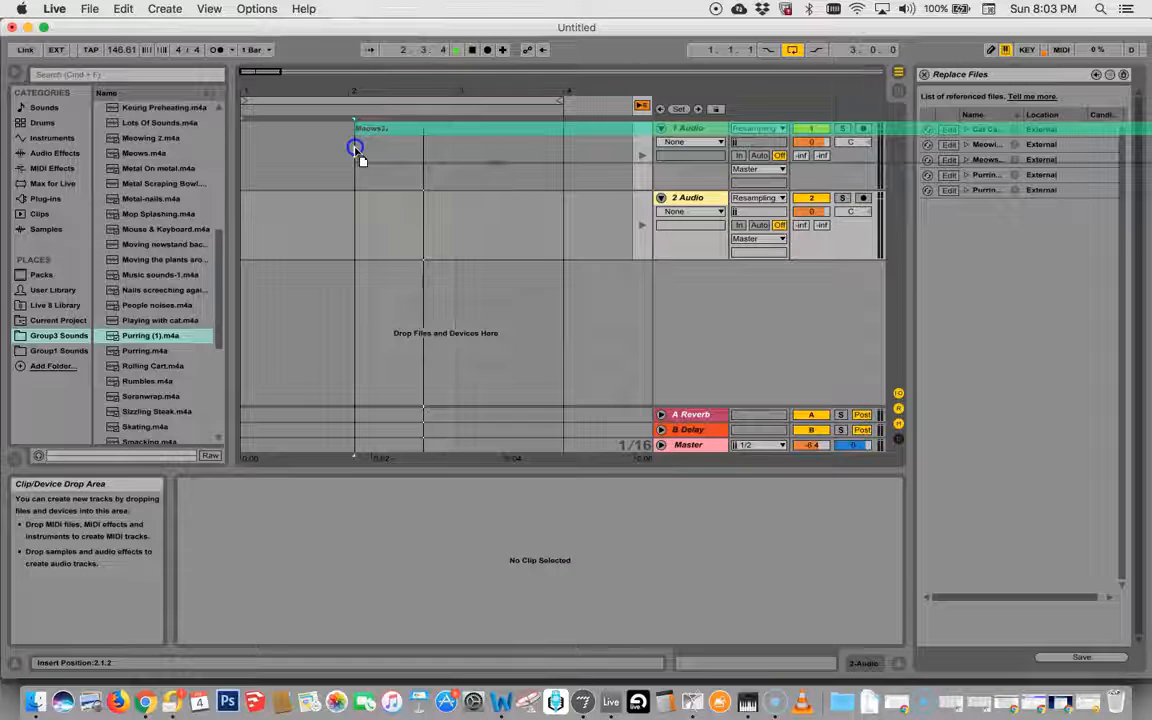
{"action": "left_click_drag", "start_coordinate": [355, 148], "coordinate": [221, 156]}
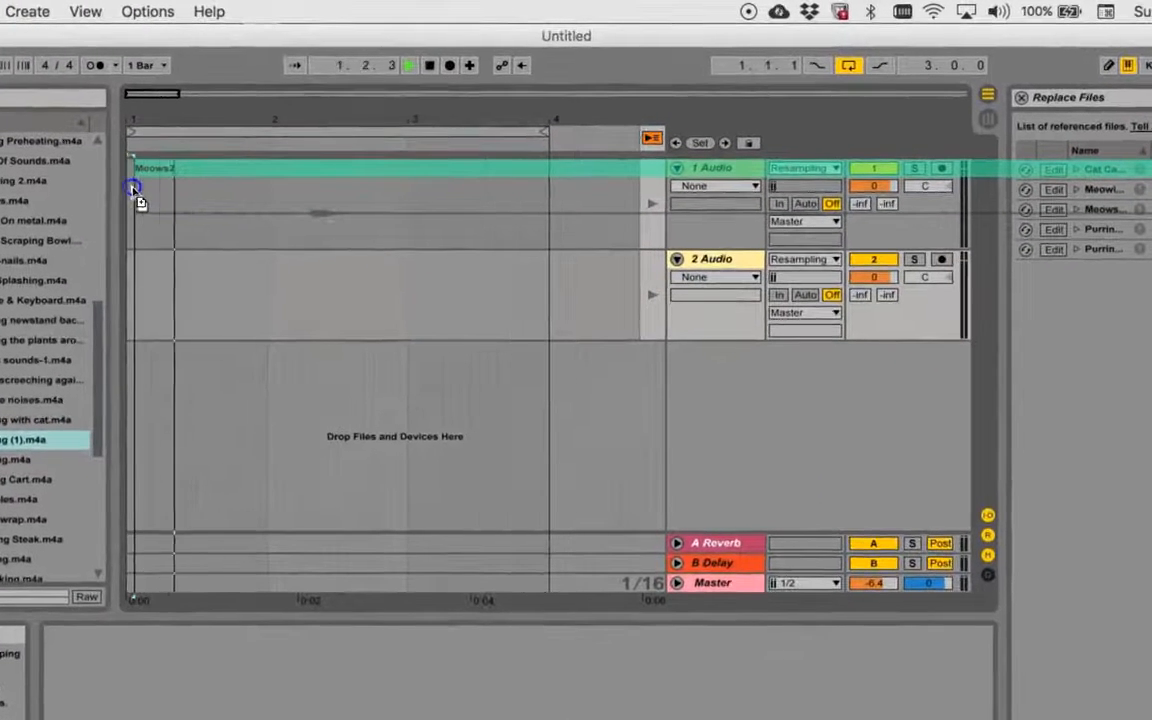
{"action": "left_click_drag", "start_coordinate": [133, 188], "coordinate": [128, 187]}
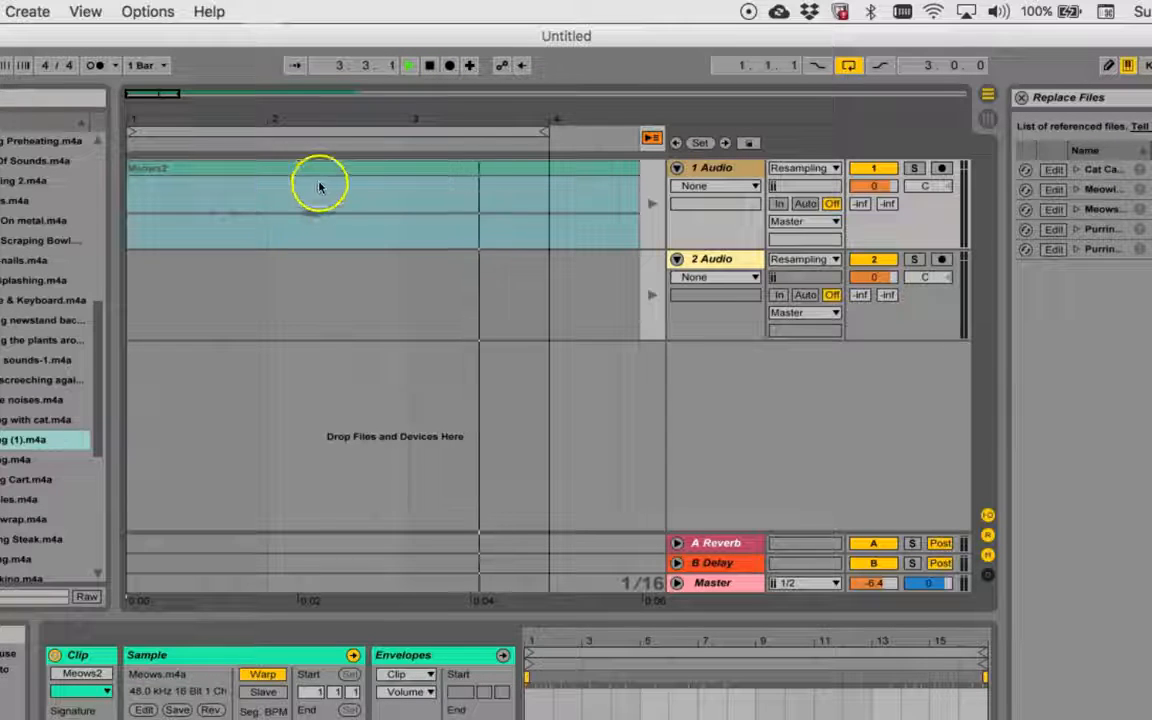
Stop playback and return the tracks to playing the arrangement instead of Session clips
{"action": "left_click", "coordinate": [430, 66]}
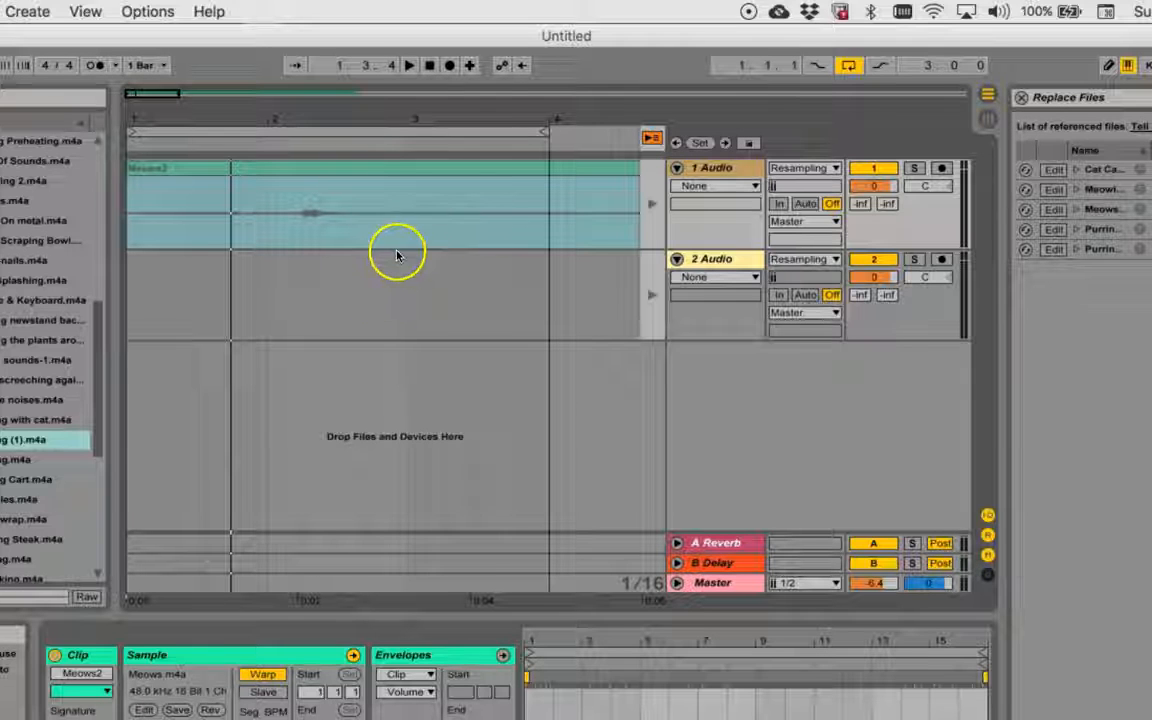
{"action": "left_click", "coordinate": [648, 208]}
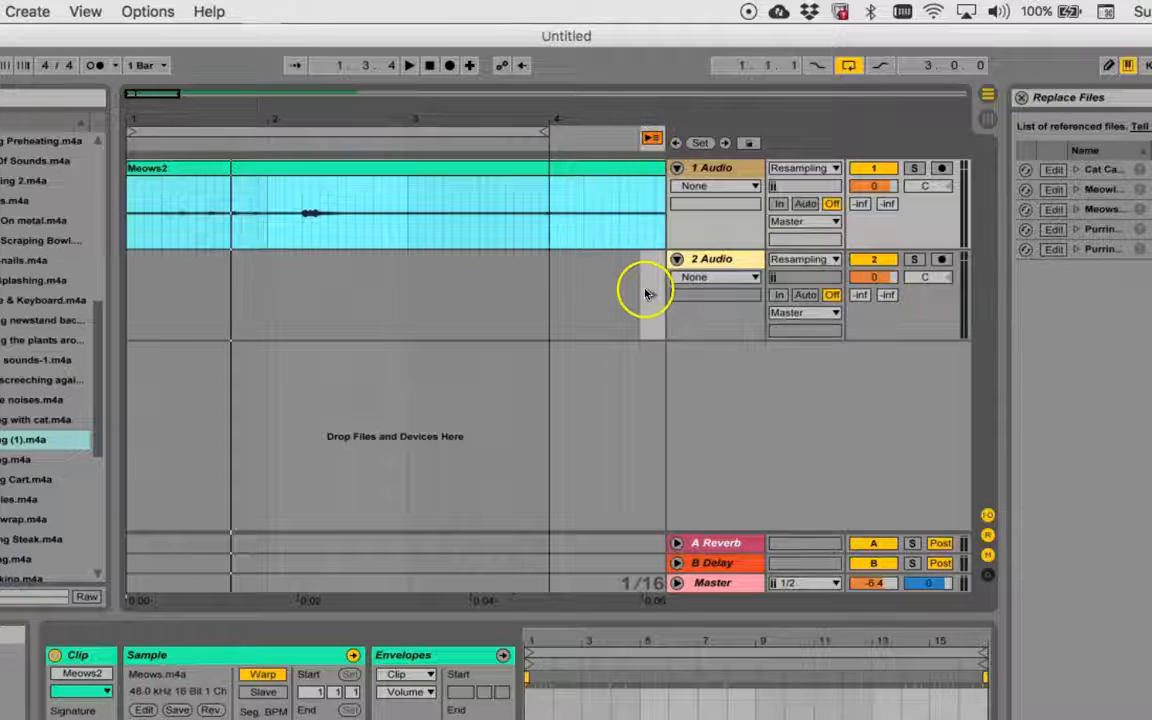
{"action": "left_click", "coordinate": [650, 140]}
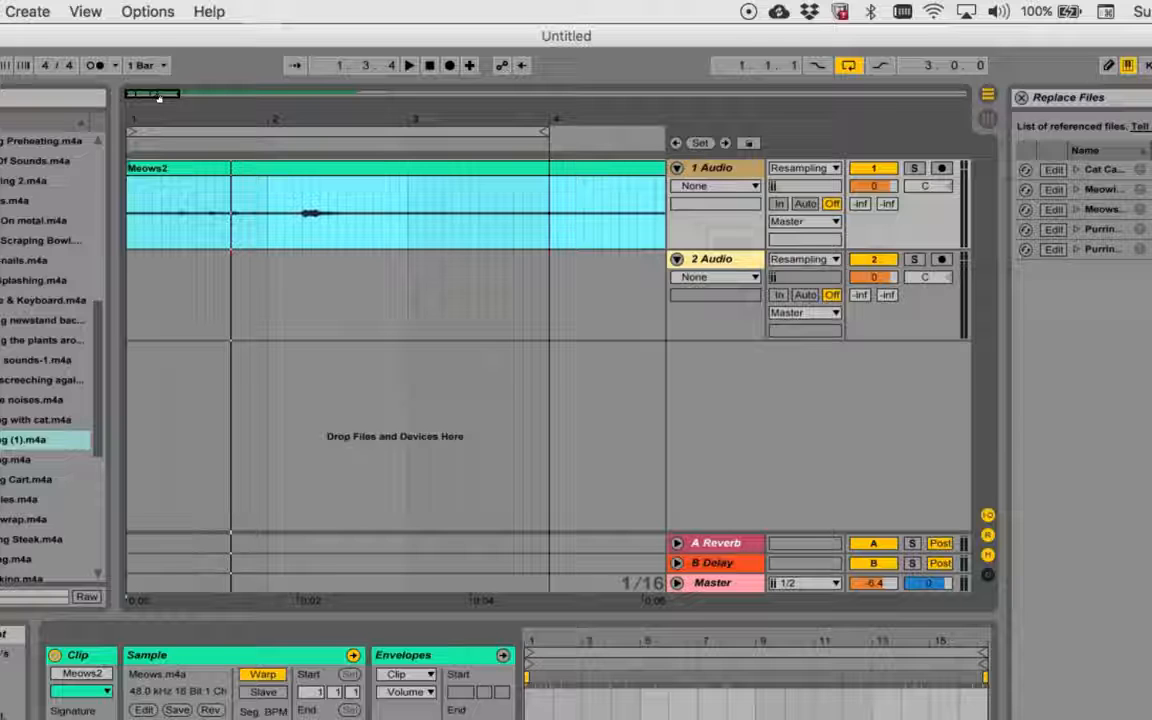
Extend the arrangement loop to 16 bars so it spans the whole Meows2 clip
{"action": "left_click_drag", "start_coordinate": [157, 95], "coordinate": [157, 95]}
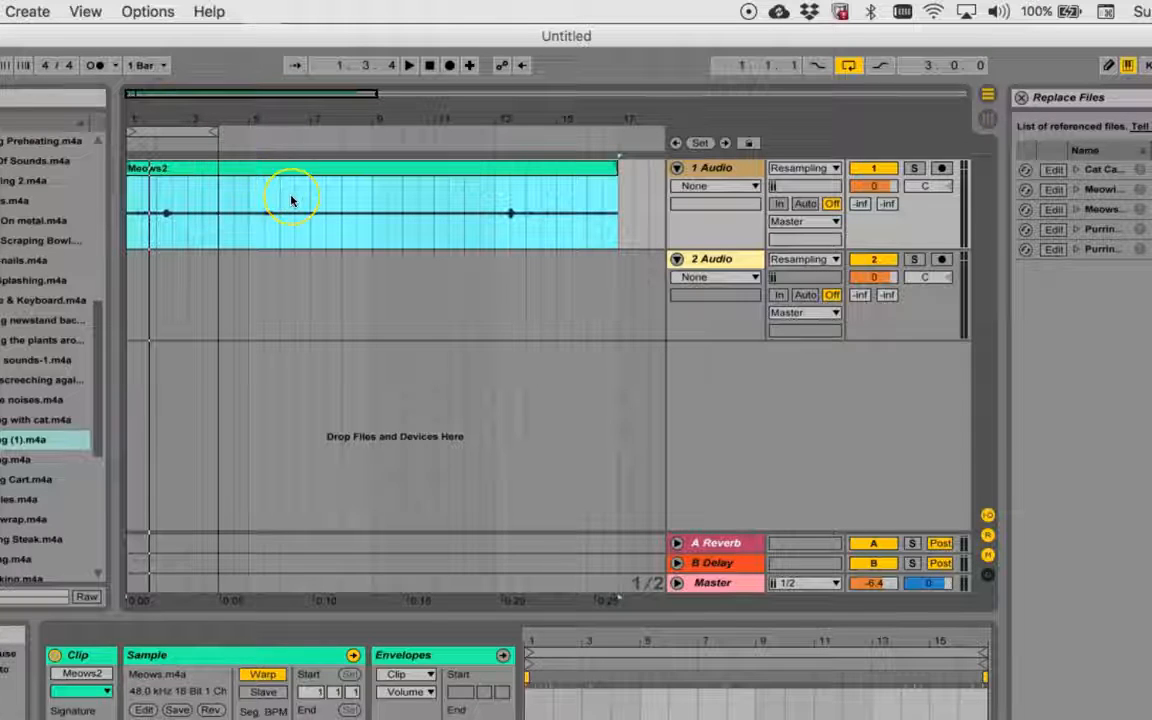
{"action": "scroll", "coordinate": [291, 201], "scroll_direction": "right", "scroll_amount": 5}
{"action": "scroll", "coordinate": [291, 201], "scroll_direction": "left", "scroll_amount": 5}
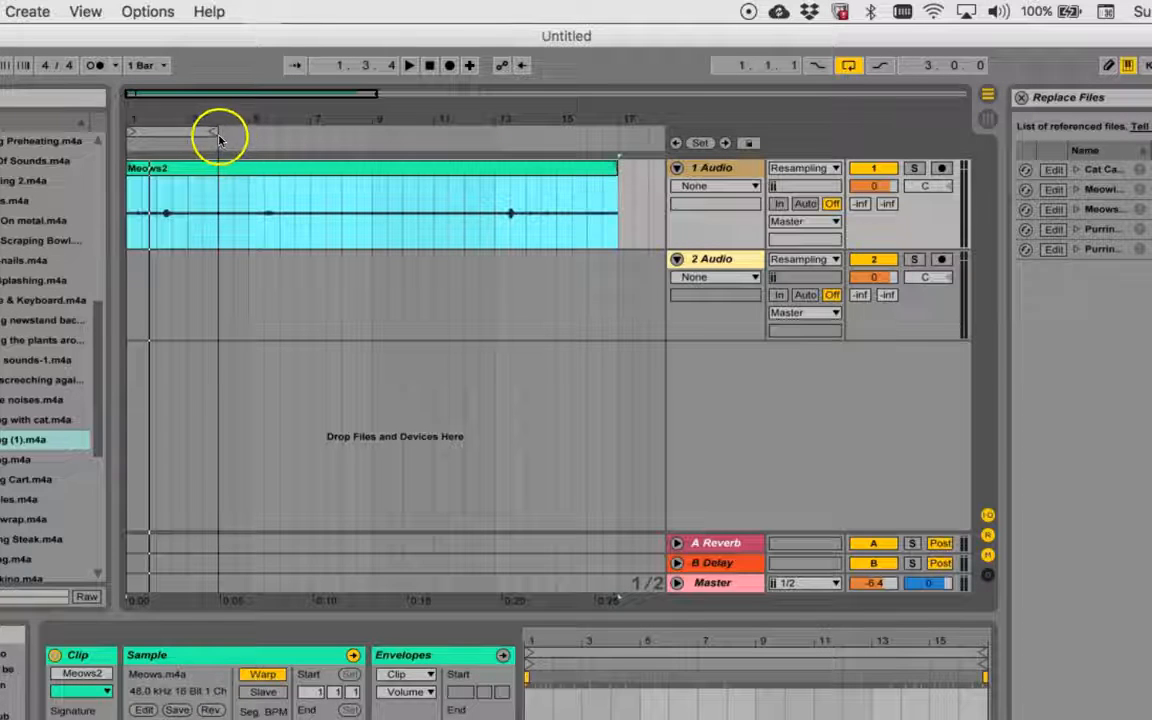
{"action": "left_click_drag", "start_coordinate": [215, 131], "coordinate": [612, 130]}
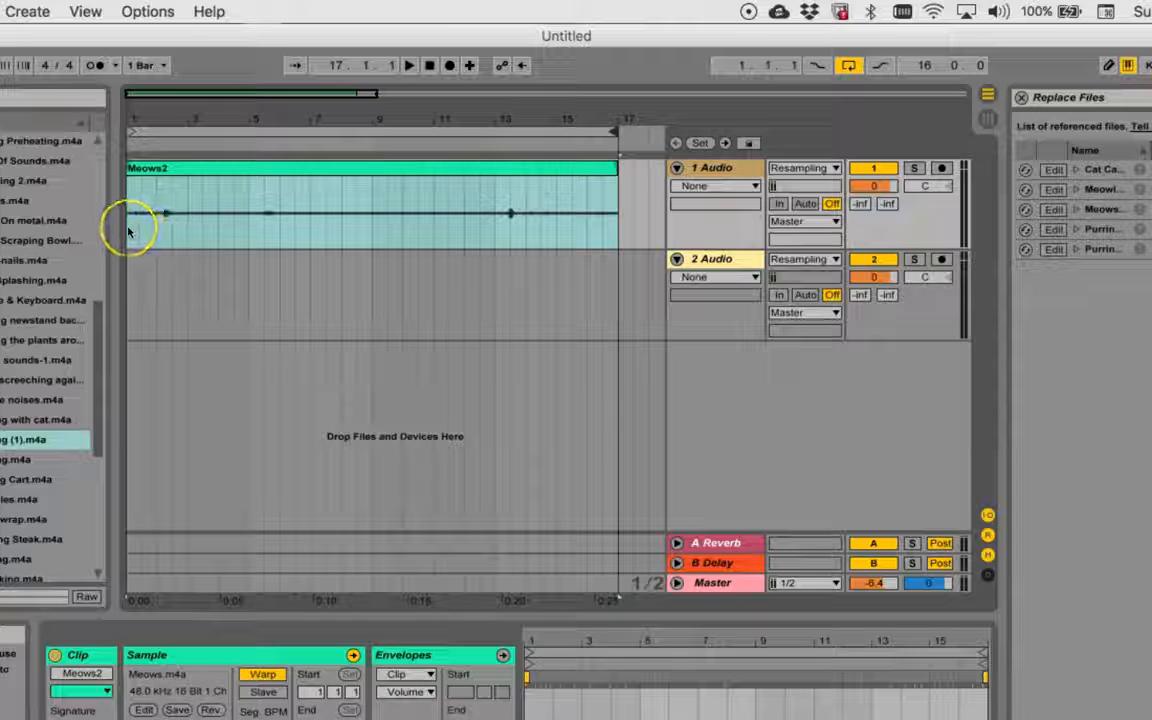
Delete the first bar of the Meows2 clip and its quiet stretch from bar 3 to bar 5
{"action": "left_click_drag", "start_coordinate": [128, 226], "coordinate": [139, 226]}
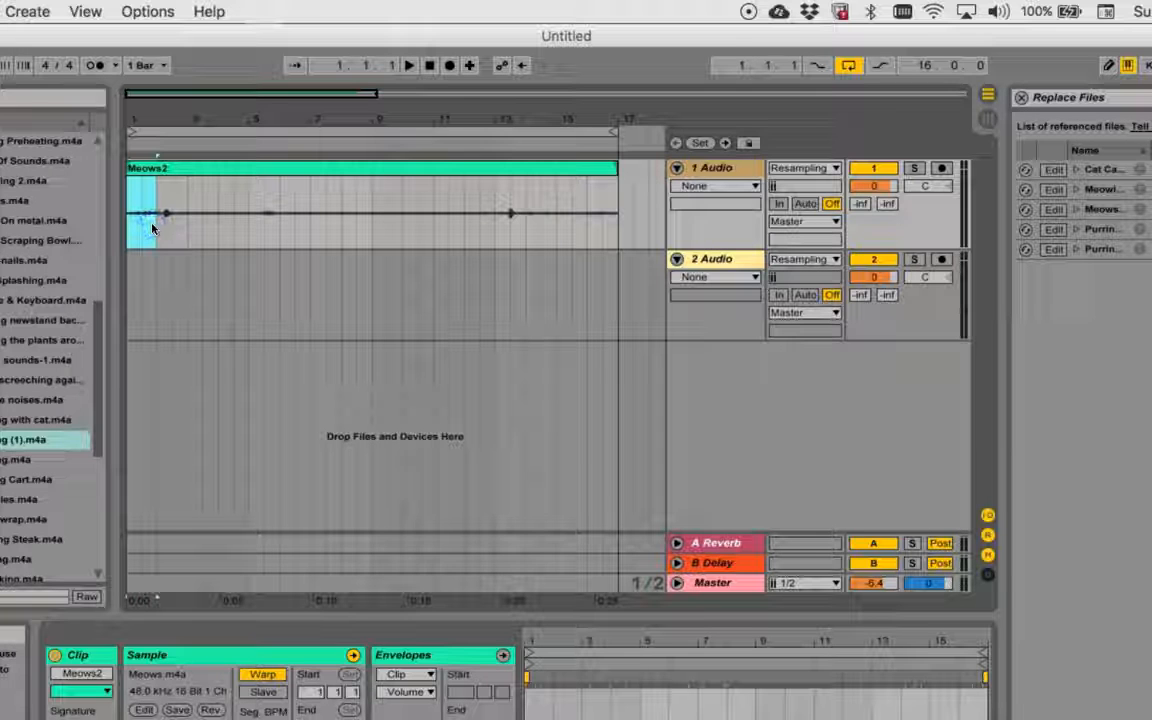
{"action": "key", "text": "Delete"}
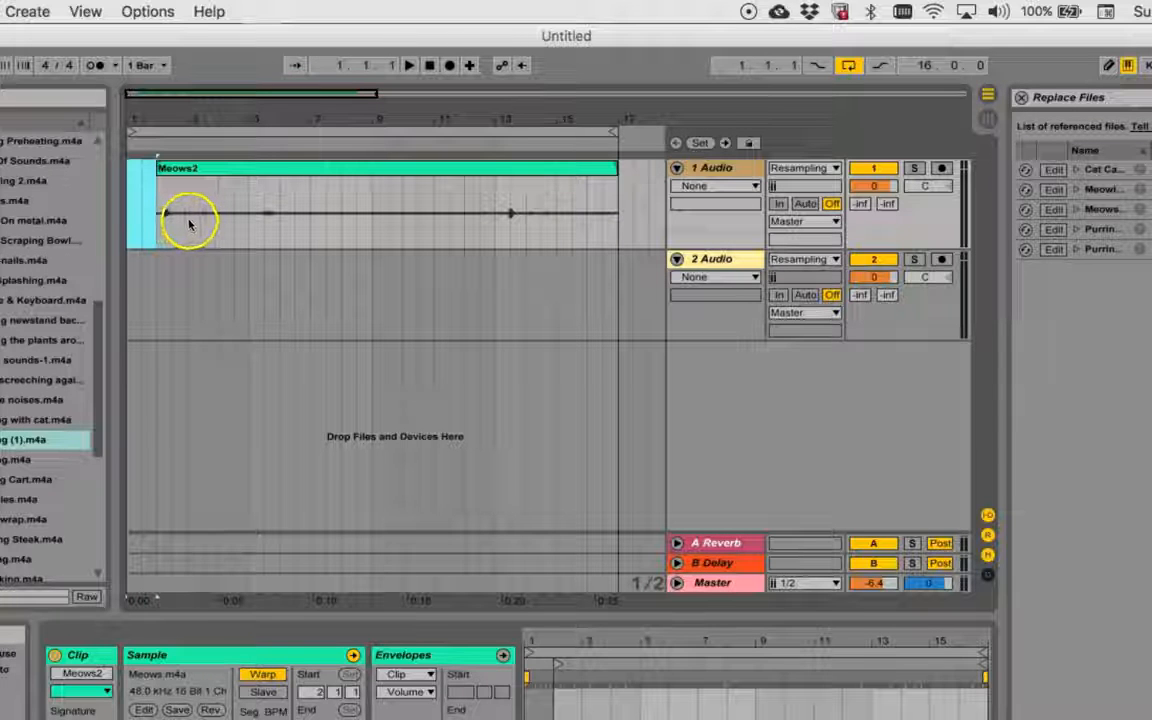
{"action": "left_click", "coordinate": [189, 222]}
{"action": "left_click_drag", "start_coordinate": [198, 222], "coordinate": [254, 219]}
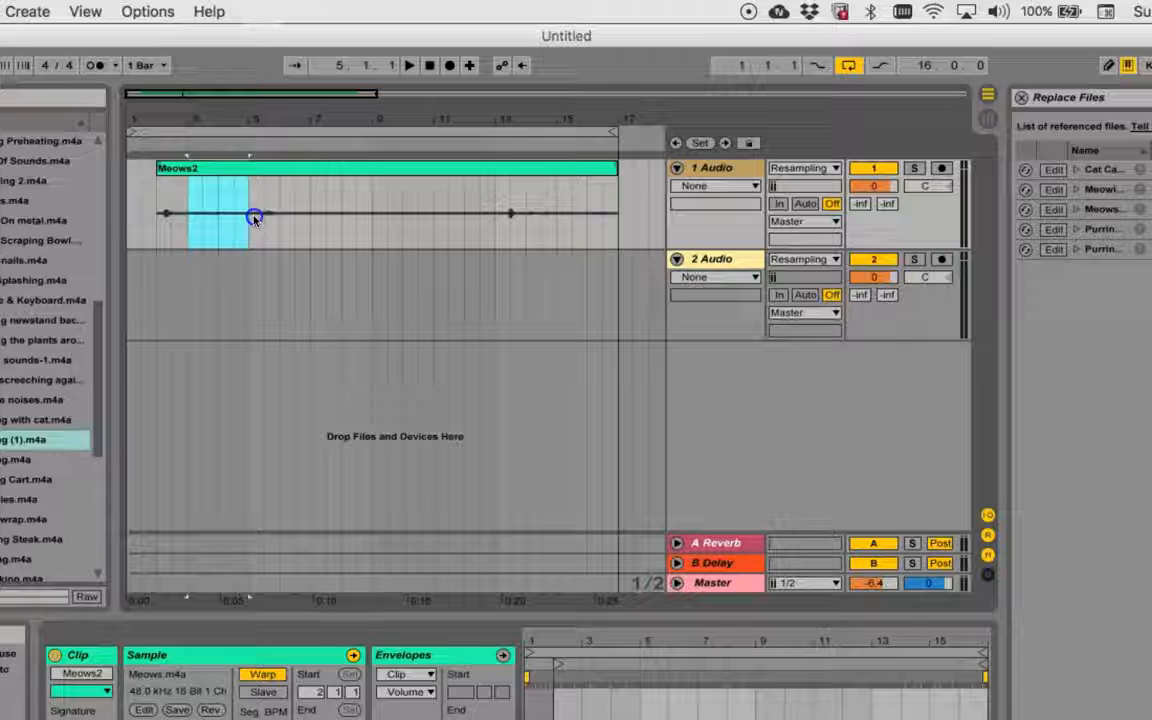
{"action": "key", "text": "super+e"}
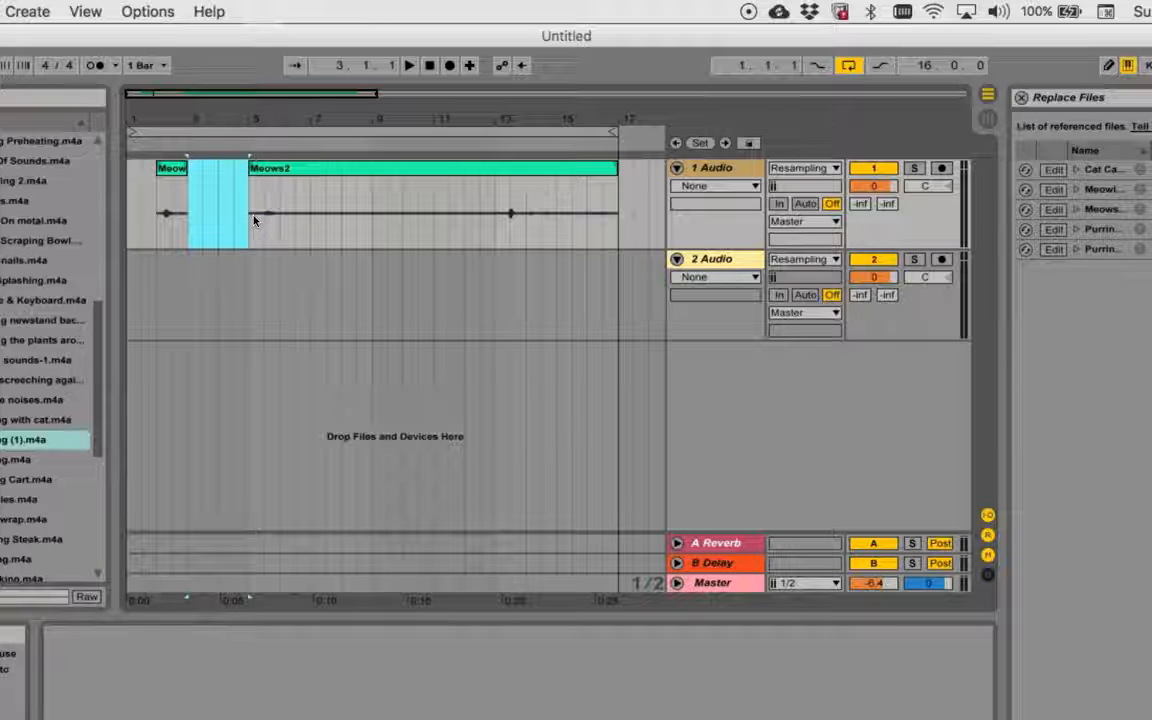
Delete the quiet stretches of Meows2 from 6.3.1 to bar 13 and from bar 14 to the clip's end
{"action": "left_click_drag", "start_coordinate": [294, 218], "coordinate": [487, 209]}
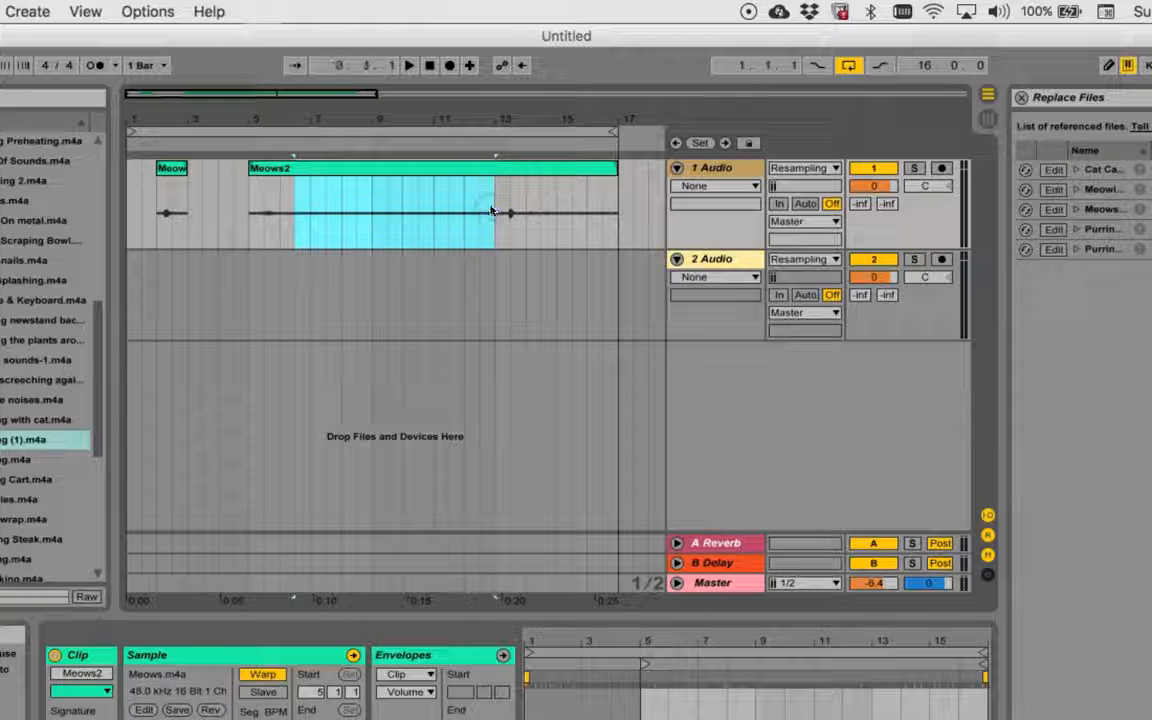
{"action": "key", "text": "super+e"}
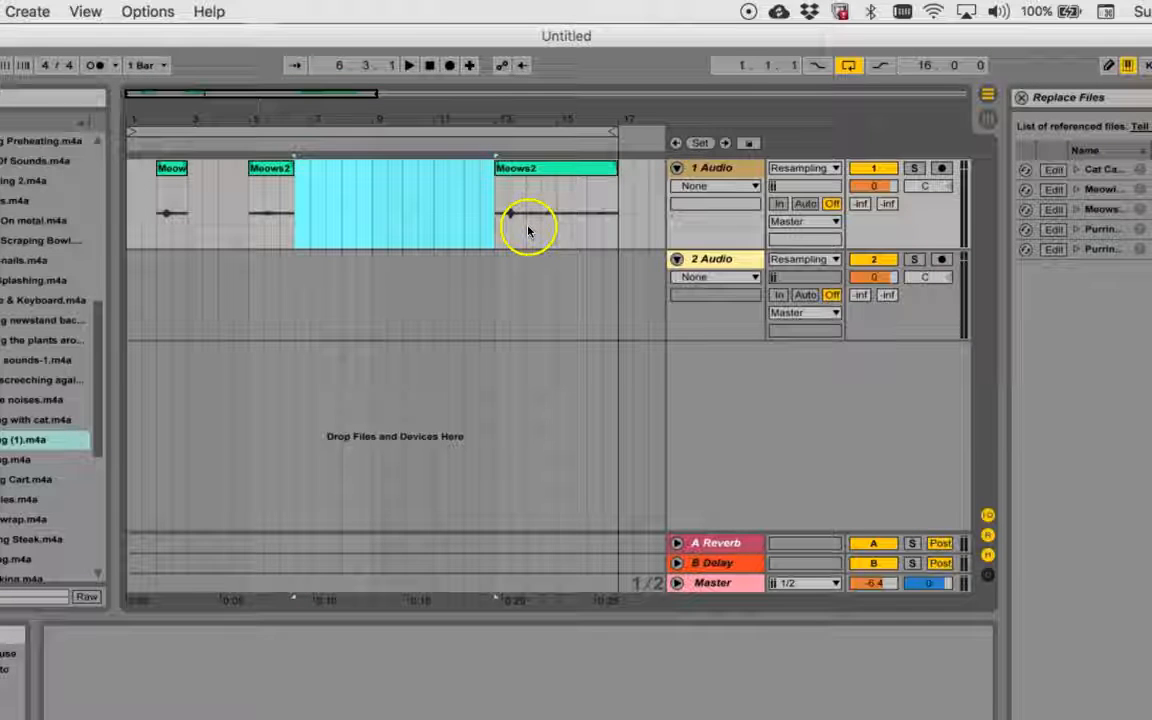
{"action": "key", "text": "Delete"}
{"action": "left_click_drag", "start_coordinate": [527, 222], "coordinate": [620, 206]}
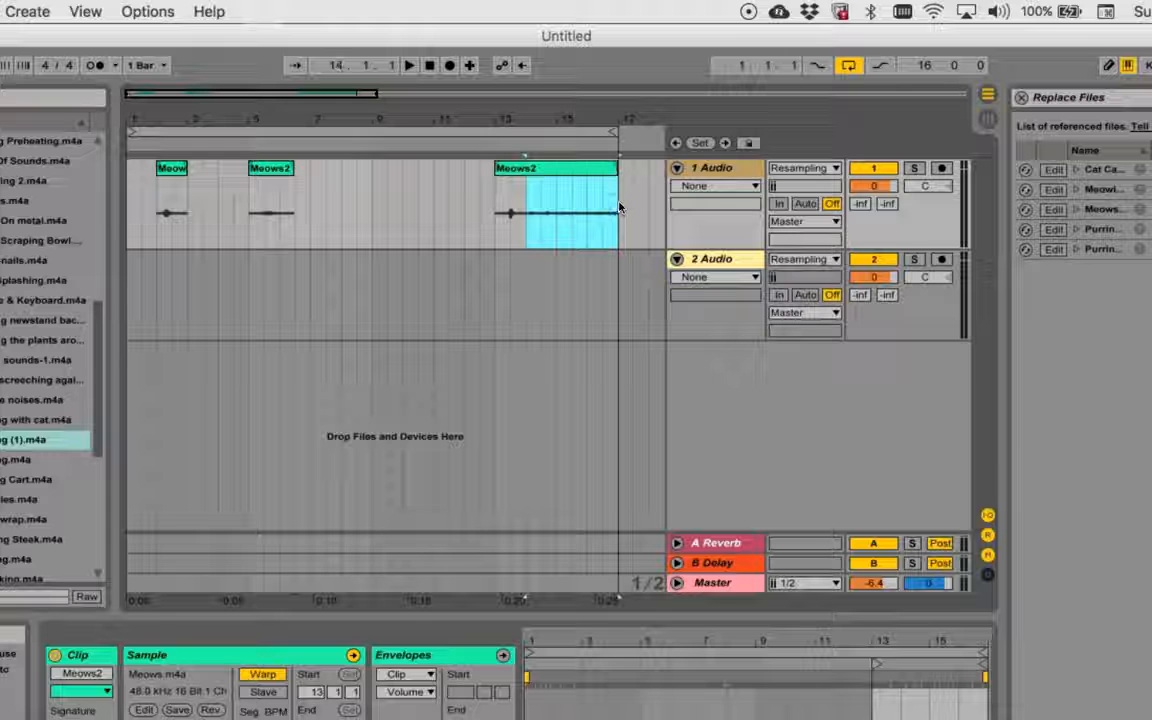
{"action": "key", "text": "Delete"}
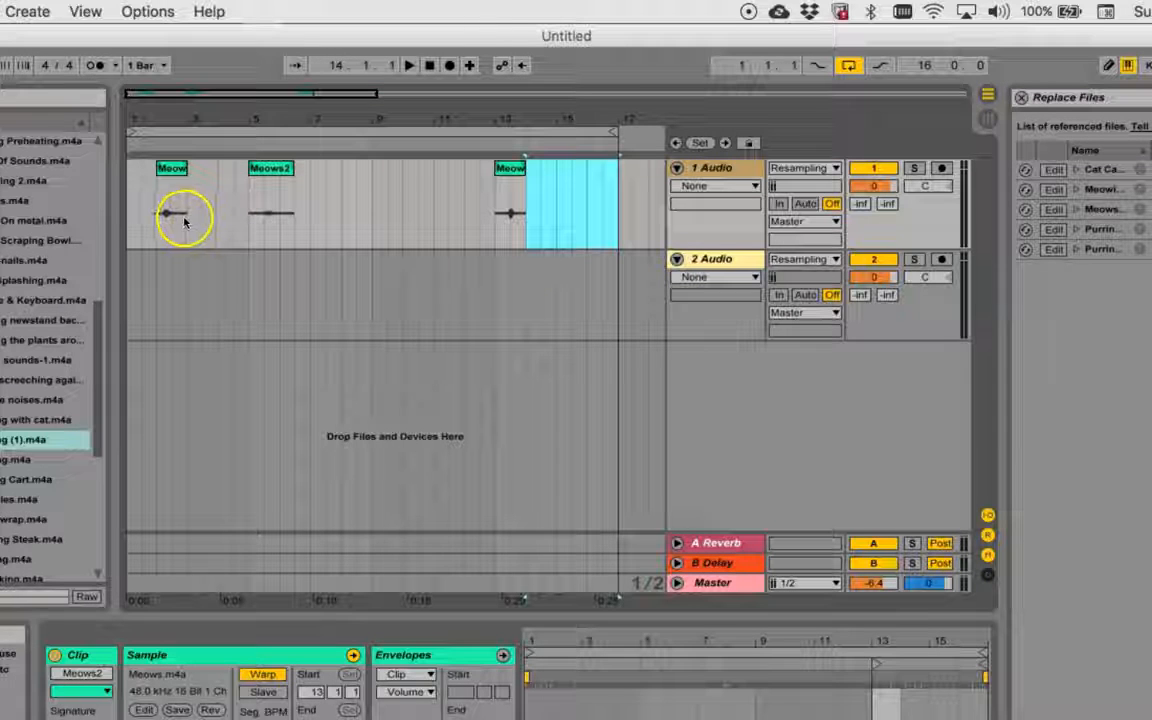
Move the second and third Meows2 clips so they directly follow the first one without gaps
{"action": "left_click_drag", "start_coordinate": [276, 172], "coordinate": [216, 172]}
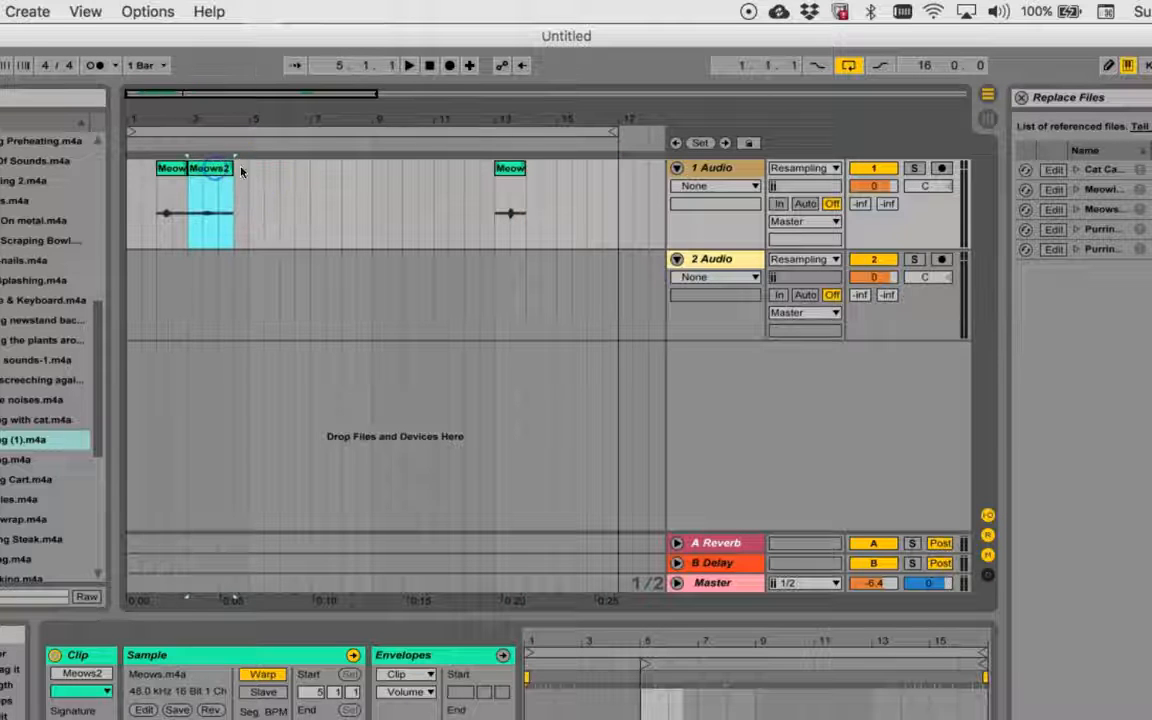
{"action": "left_click_drag", "start_coordinate": [507, 170], "coordinate": [257, 168]}
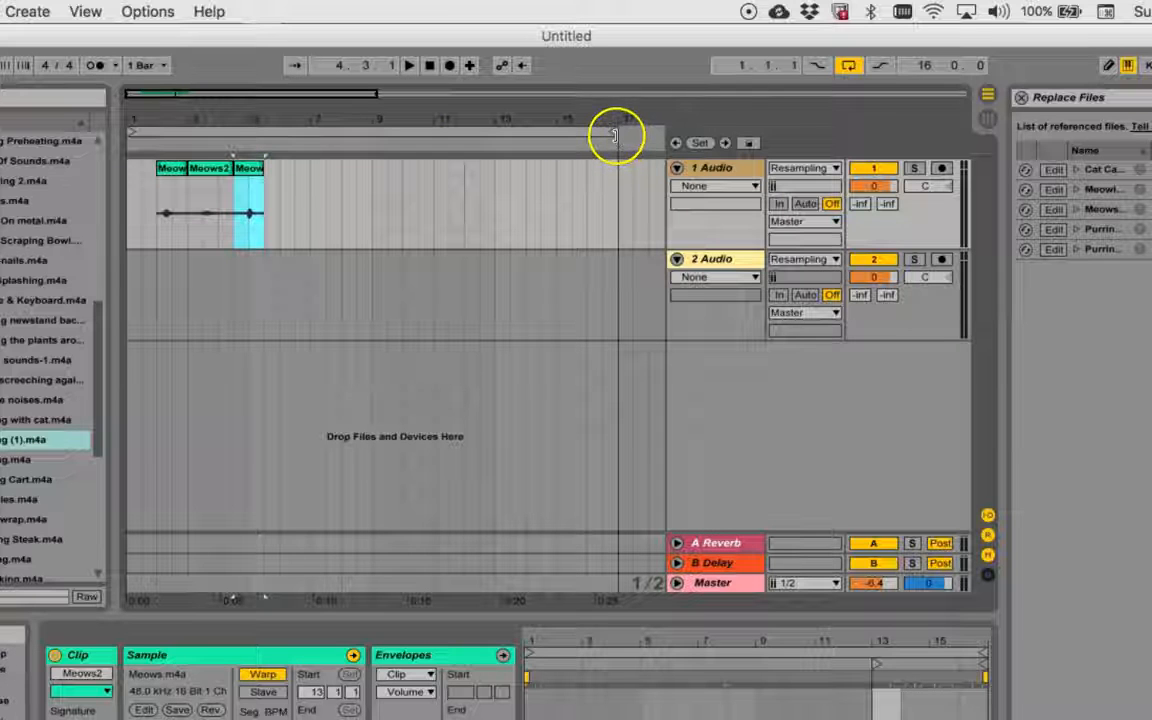
Set the arrangement loop to start at 2.1.1 with a length of 3.2.0, spanning just the three clips
{"action": "left_click_drag", "start_coordinate": [616, 132], "coordinate": [265, 136]}
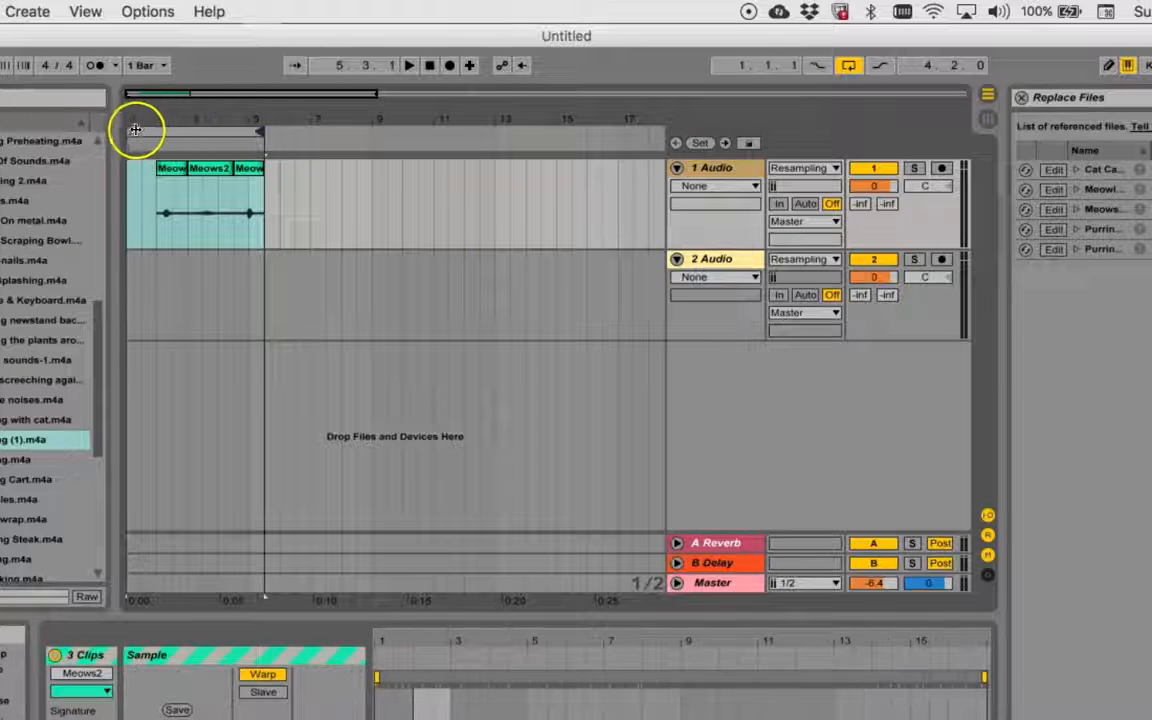
{"action": "left_click_drag", "start_coordinate": [130, 132], "coordinate": [158, 132]}
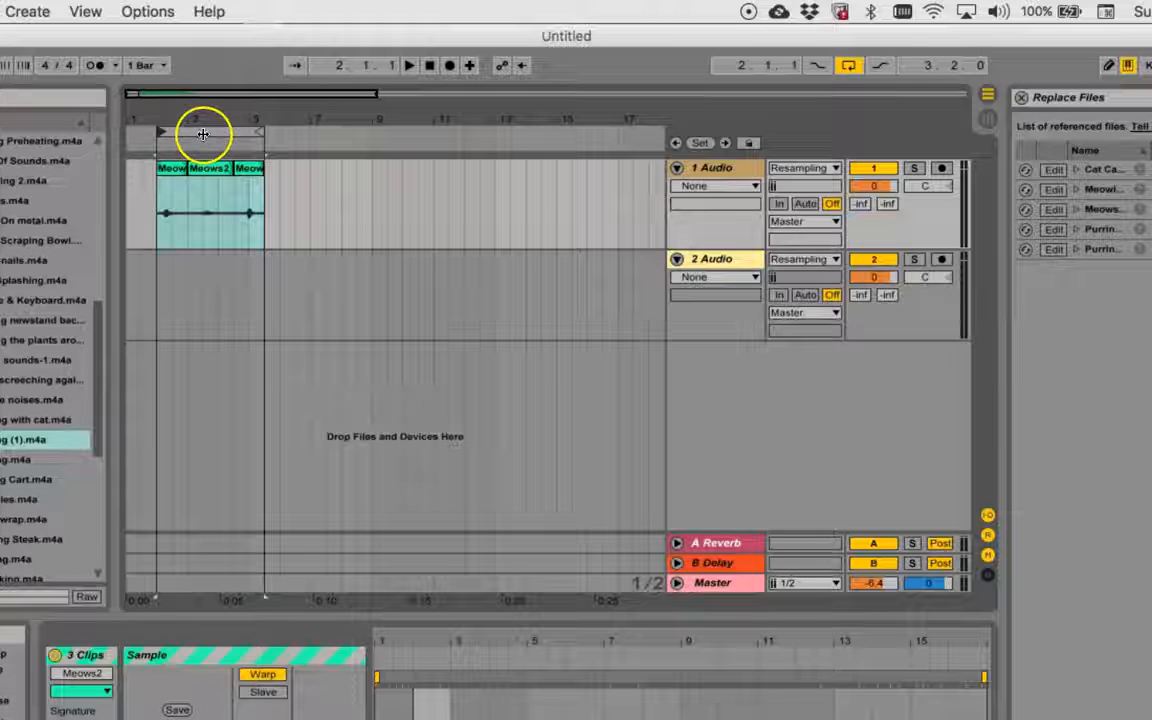
Select the looped section and play it to hear the joined Meows2 clips, stopping playback when done
{"action": "left_click", "coordinate": [203, 133]}
{"action": "left_click", "coordinate": [174, 300]}
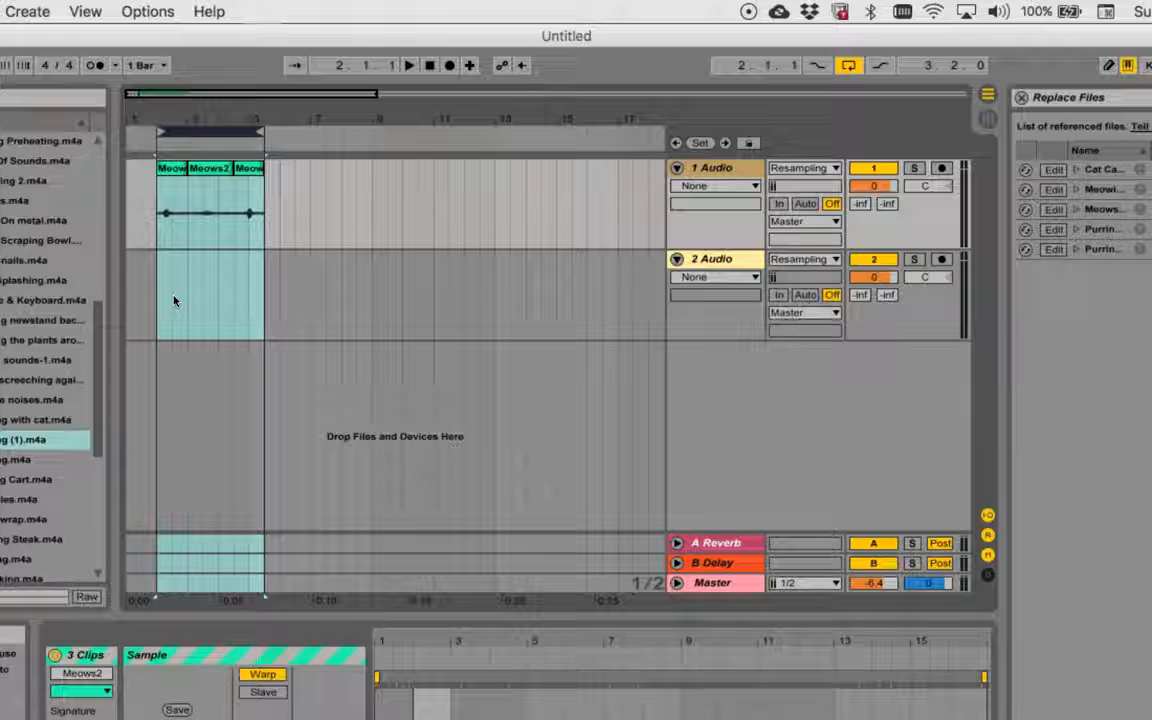
{"action": "key", "text": "space"}
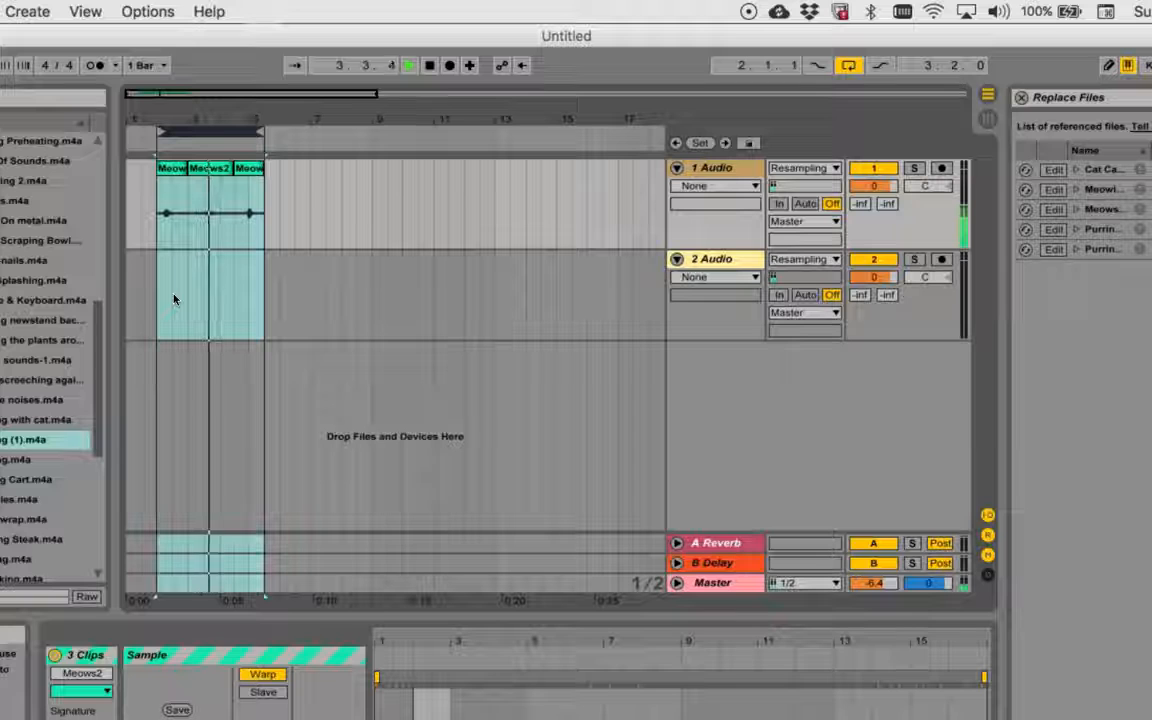
{"action": "left_click", "coordinate": [193, 268]}
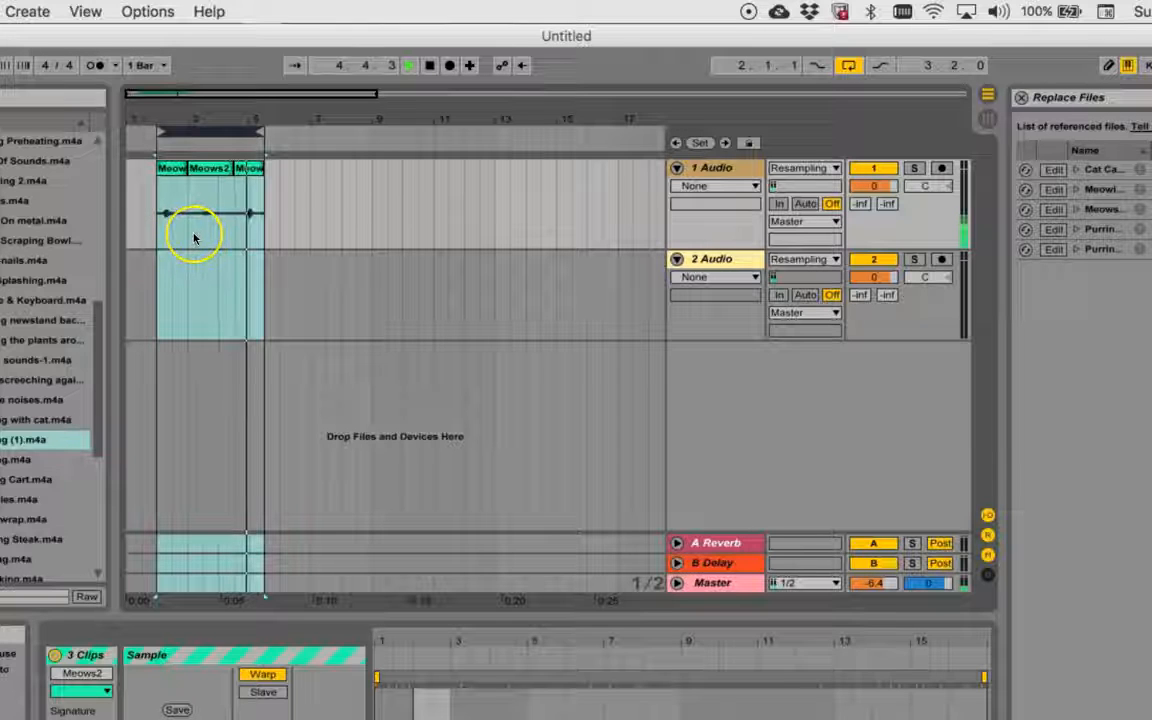
{"action": "key", "text": "space"}
{"action": "left_click", "coordinate": [194, 234]}
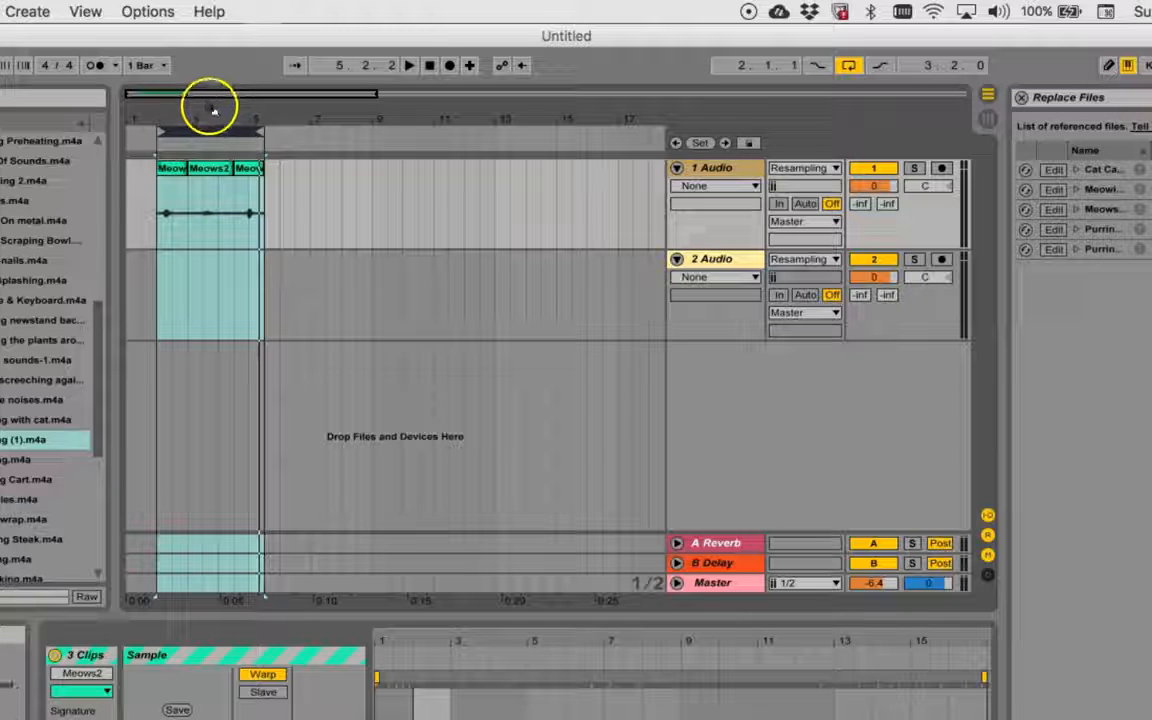
Set the adaptive grid to Narrowest for finer editing of the Meows2 clips
{"action": "left_click_drag", "start_coordinate": [209, 106], "coordinate": [207, 106]}
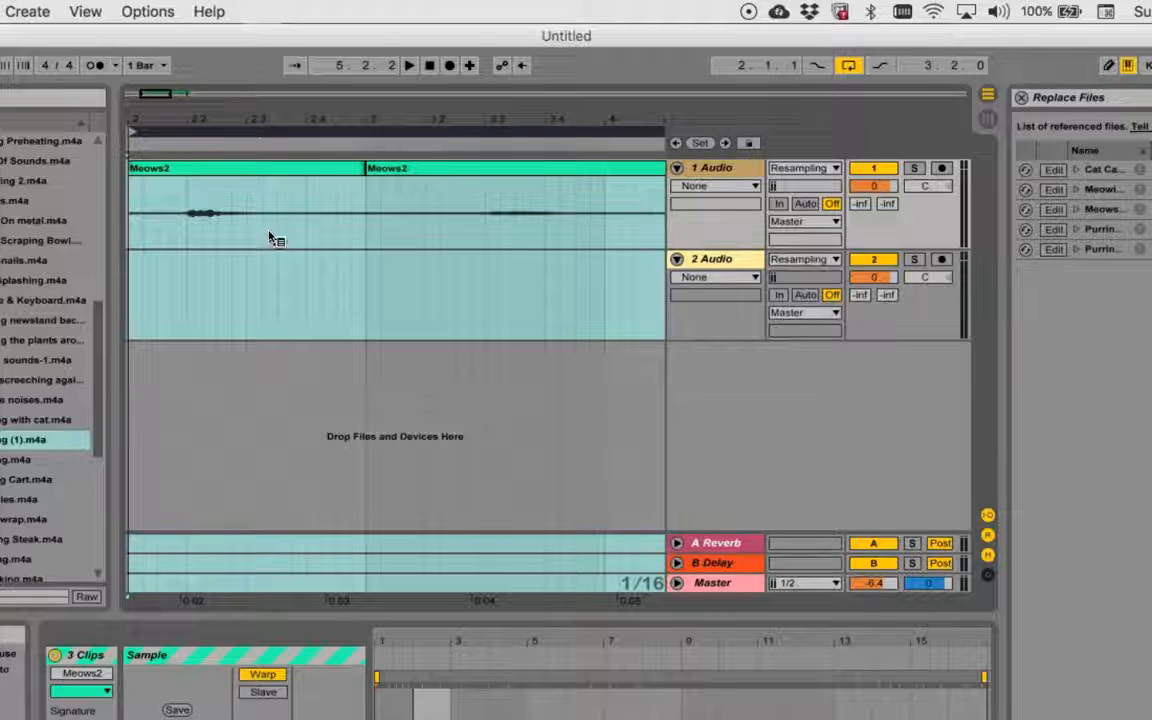
{"action": "right_click", "coordinate": [270, 235]}
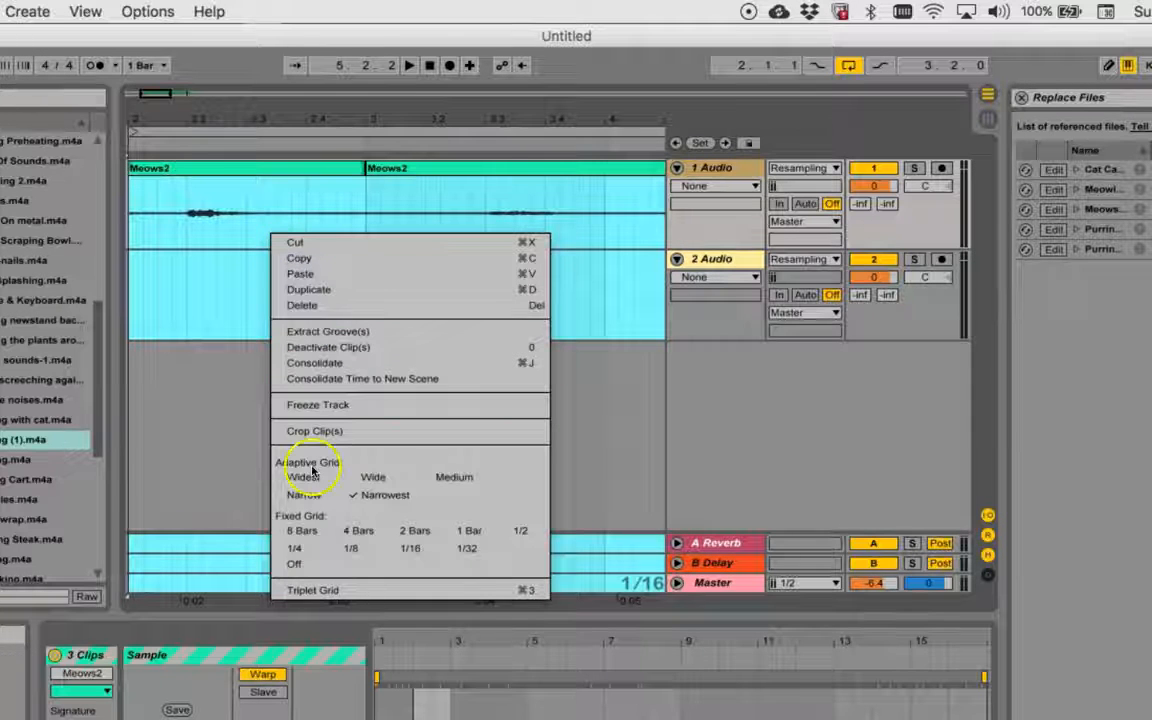
{"action": "left_click", "coordinate": [382, 497]}
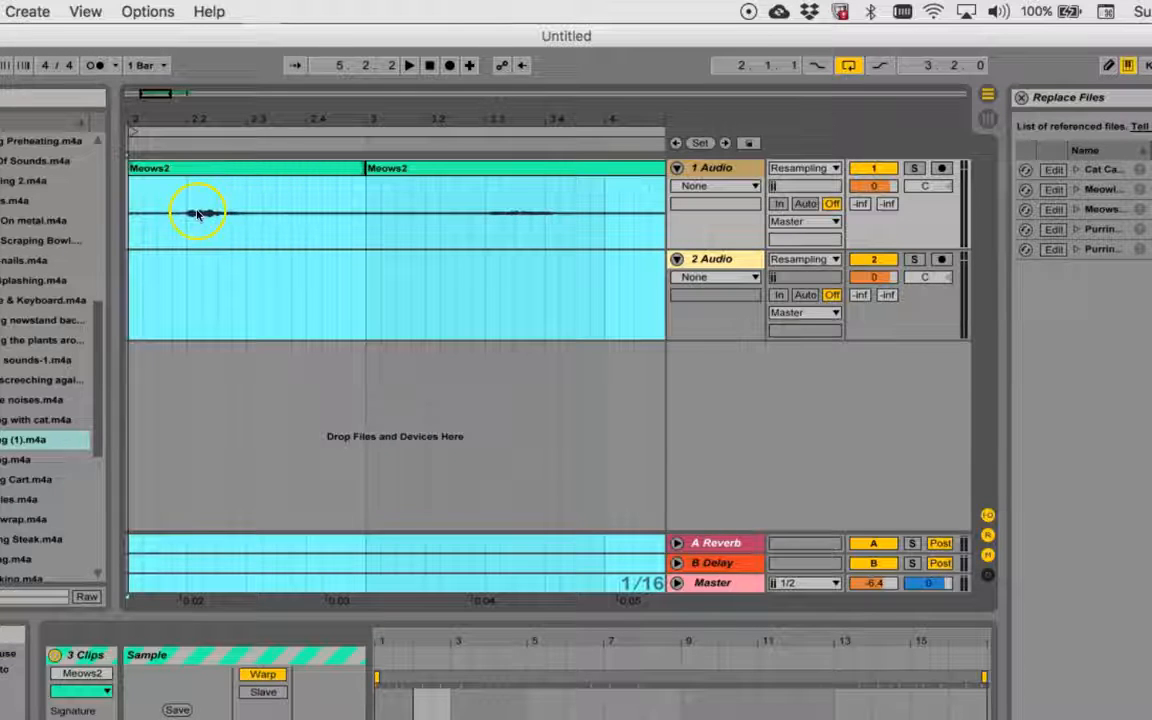
Delete the quiet stretch from 2.3.3 to 3.2.3 and the first clip's quiet lead-in from 2.1.1 to 2.1.4
{"action": "left_click", "coordinate": [278, 219]}
{"action": "left_click_drag", "start_coordinate": [278, 219], "coordinate": [457, 224]}
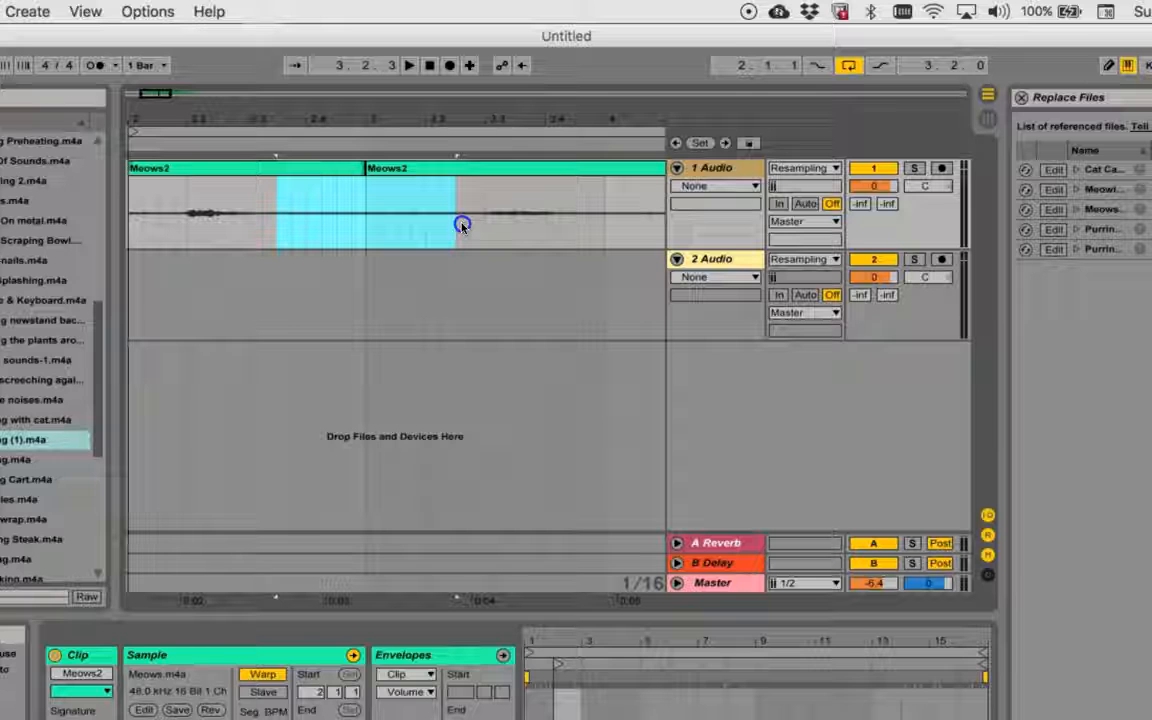
{"action": "left_click_drag", "start_coordinate": [462, 225], "coordinate": [462, 228]}
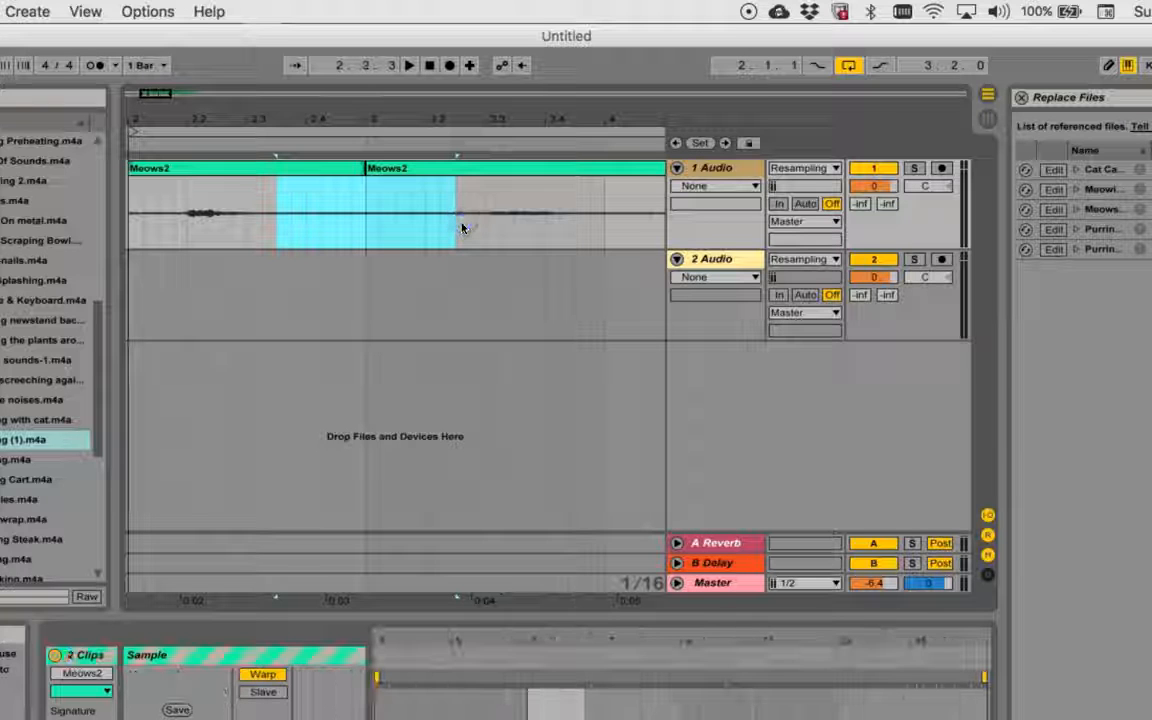
{"action": "key", "text": "super+e"}
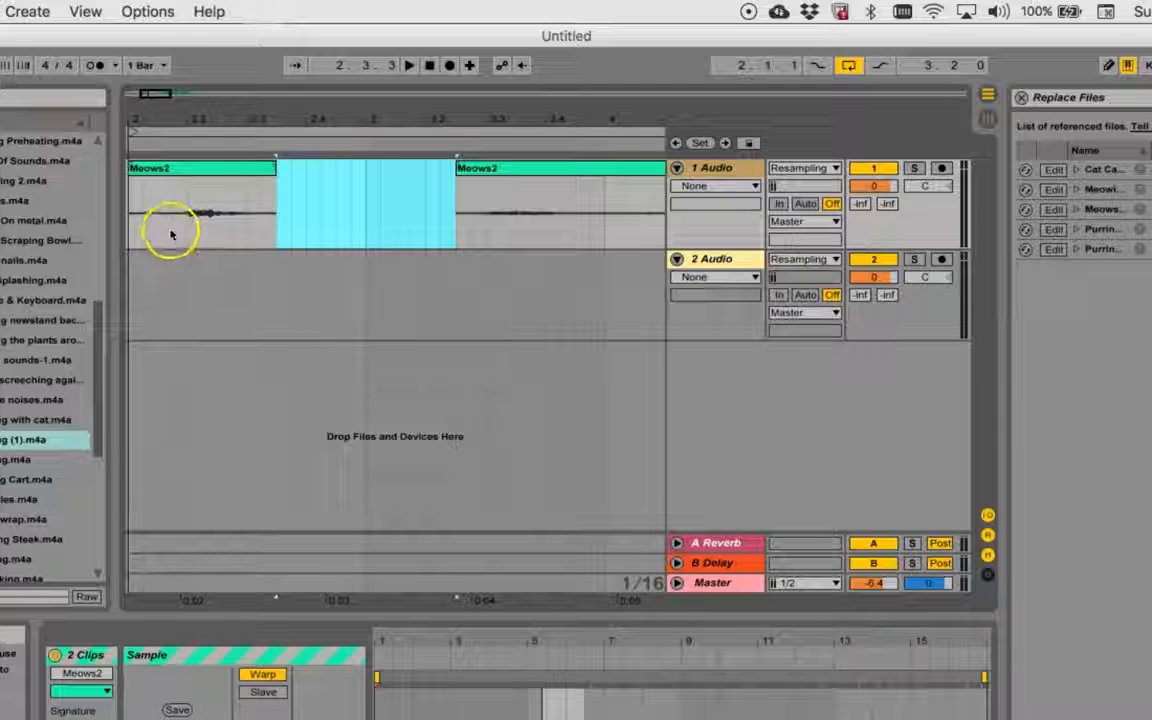
{"action": "left_click_drag", "start_coordinate": [170, 228], "coordinate": [256, 224]}
{"action": "key", "text": "Delete"}
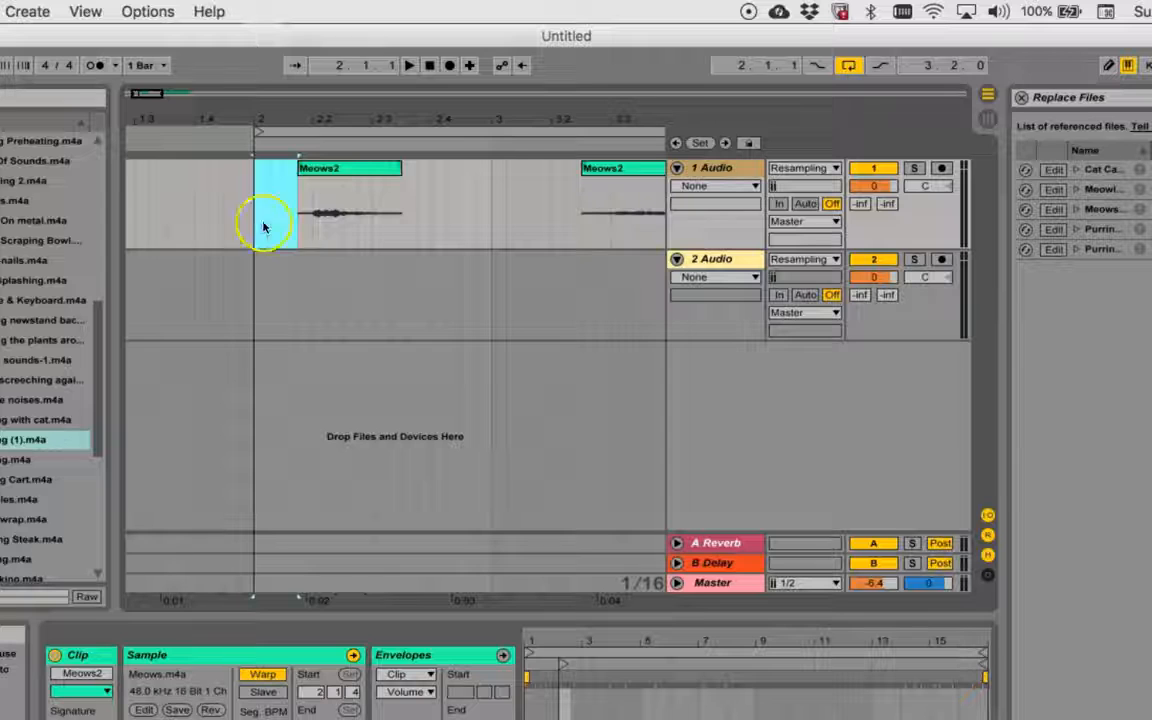
Delete the quiet stretch between the second and third meows, from 3.4.3 to 4.4.4
{"action": "scroll", "coordinate": [295, 232], "scroll_direction": "right", "scroll_amount": 5}
{"action": "scroll", "coordinate": [295, 232], "scroll_direction": "right", "scroll_amount": 3}
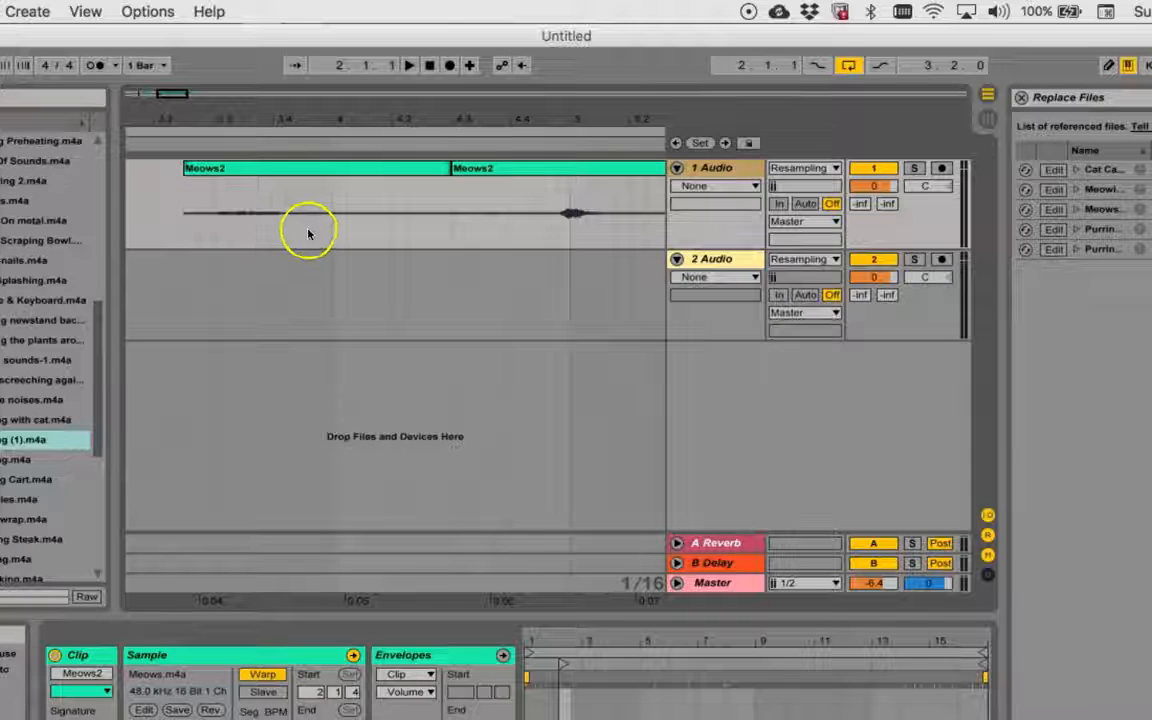
{"action": "left_click_drag", "start_coordinate": [304, 224], "coordinate": [548, 215]}
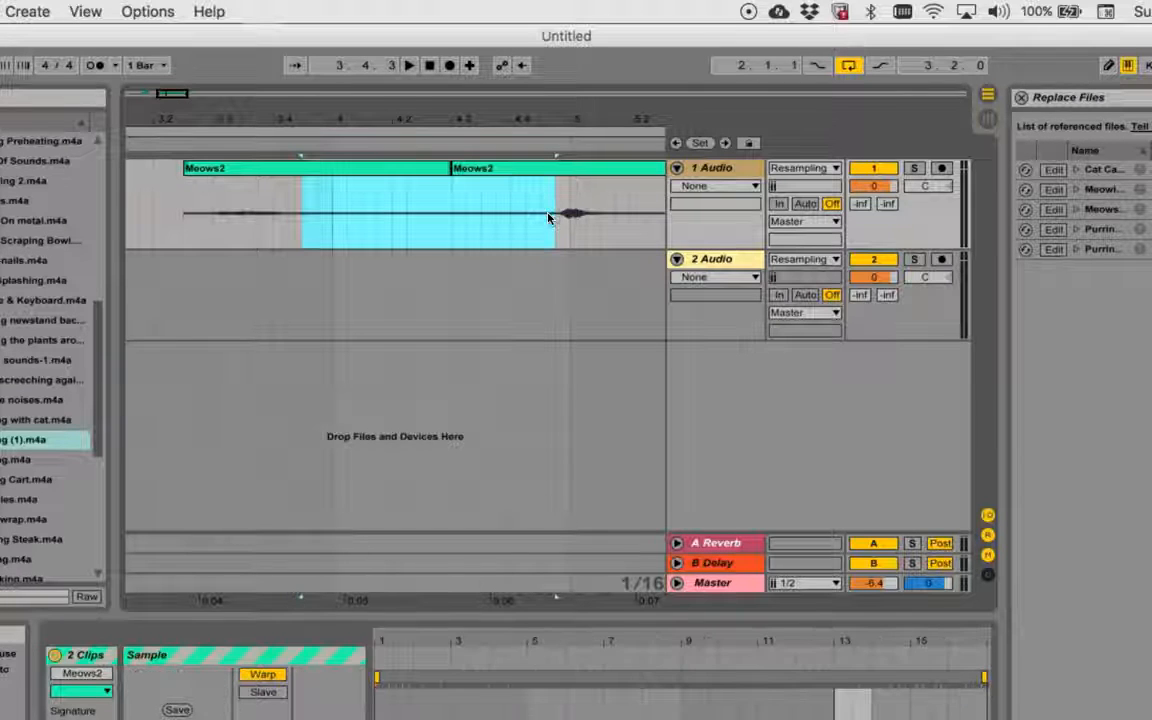
{"action": "key", "text": "super+e"}
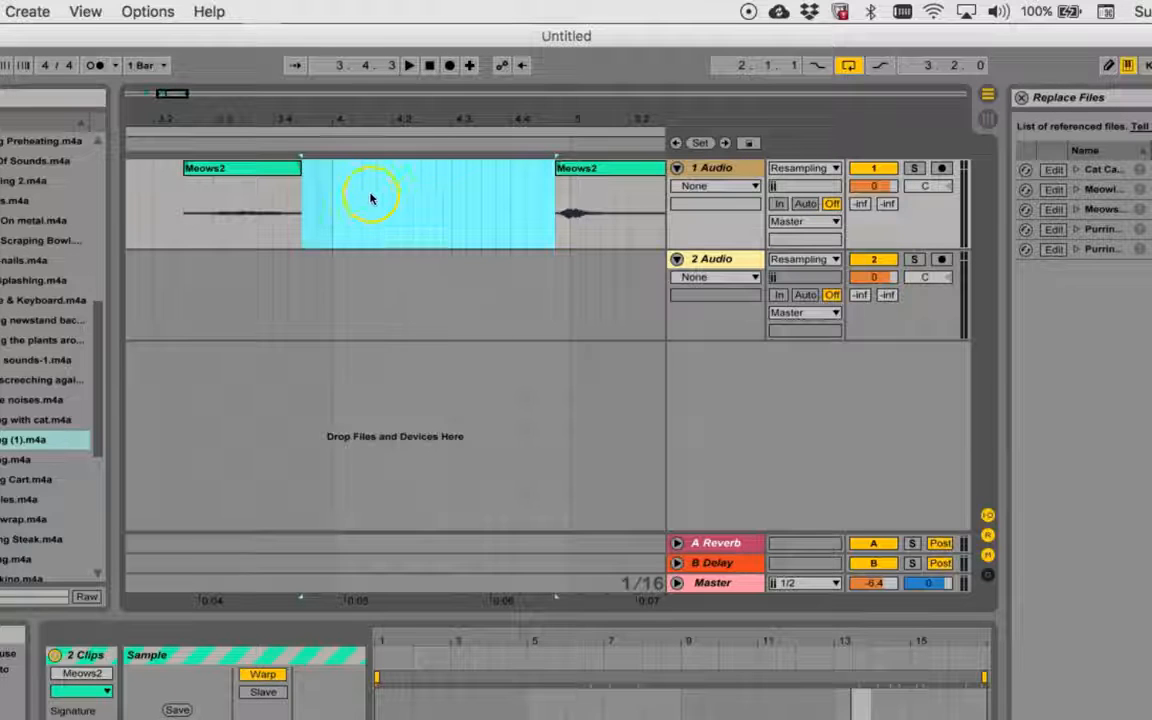
Move the second Meows2 clip to 2.3.3 and the third to 3.1.3 so all three clips sit end to end
{"action": "scroll", "coordinate": [268, 194], "scroll_direction": "left", "scroll_amount": 6}
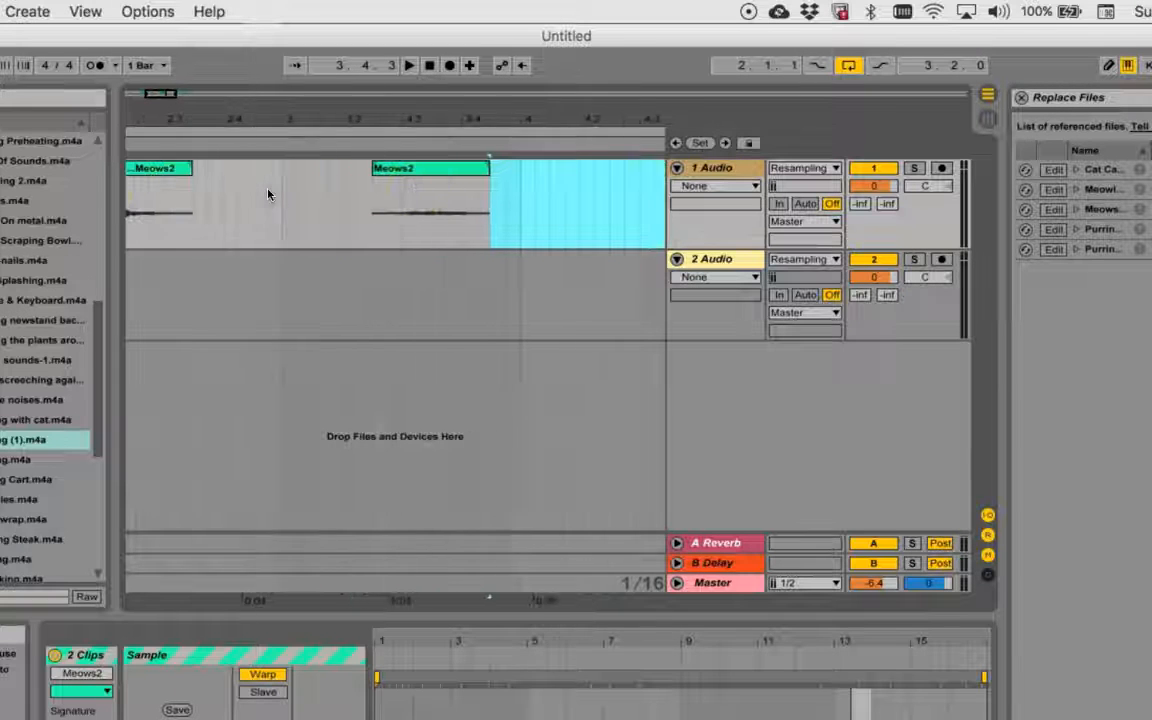
{"action": "left_click_drag", "start_coordinate": [527, 160], "coordinate": [357, 168]}
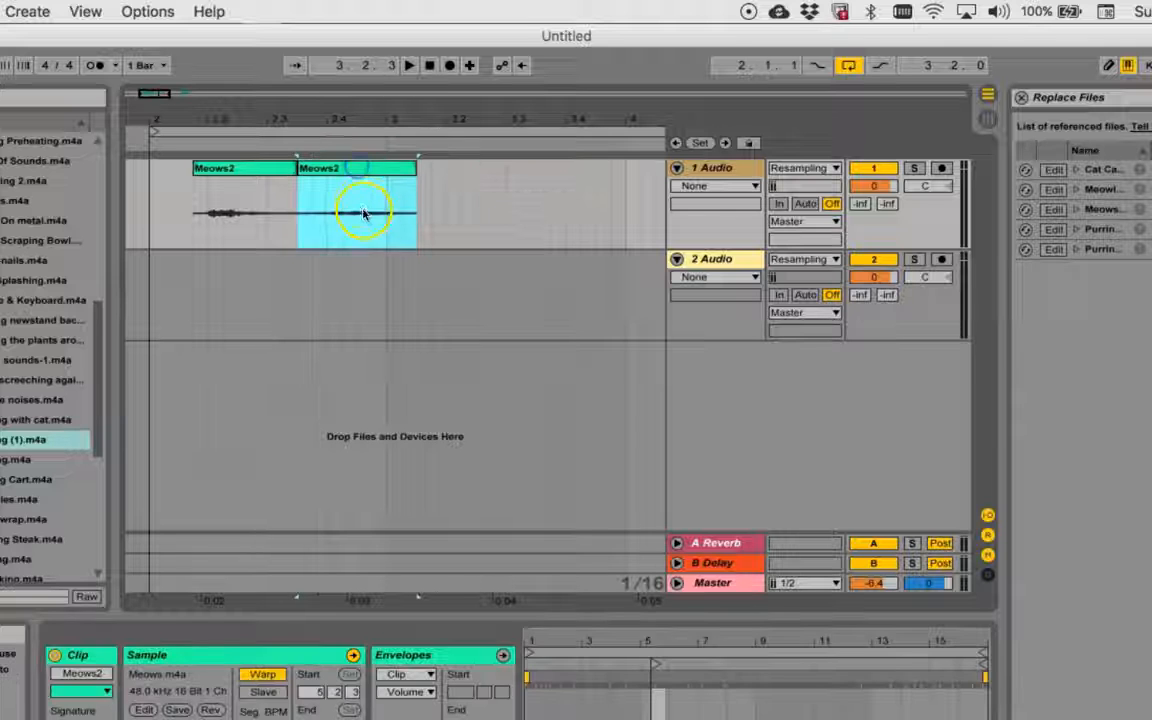
{"action": "scroll", "coordinate": [369, 215], "scroll_direction": "right", "scroll_amount": 1}
{"action": "scroll", "coordinate": [369, 215], "scroll_direction": "right", "scroll_amount": 5}
{"action": "left_click", "coordinate": [510, 168]}
{"action": "left_click_drag", "start_coordinate": [510, 168], "coordinate": [167, 172]}
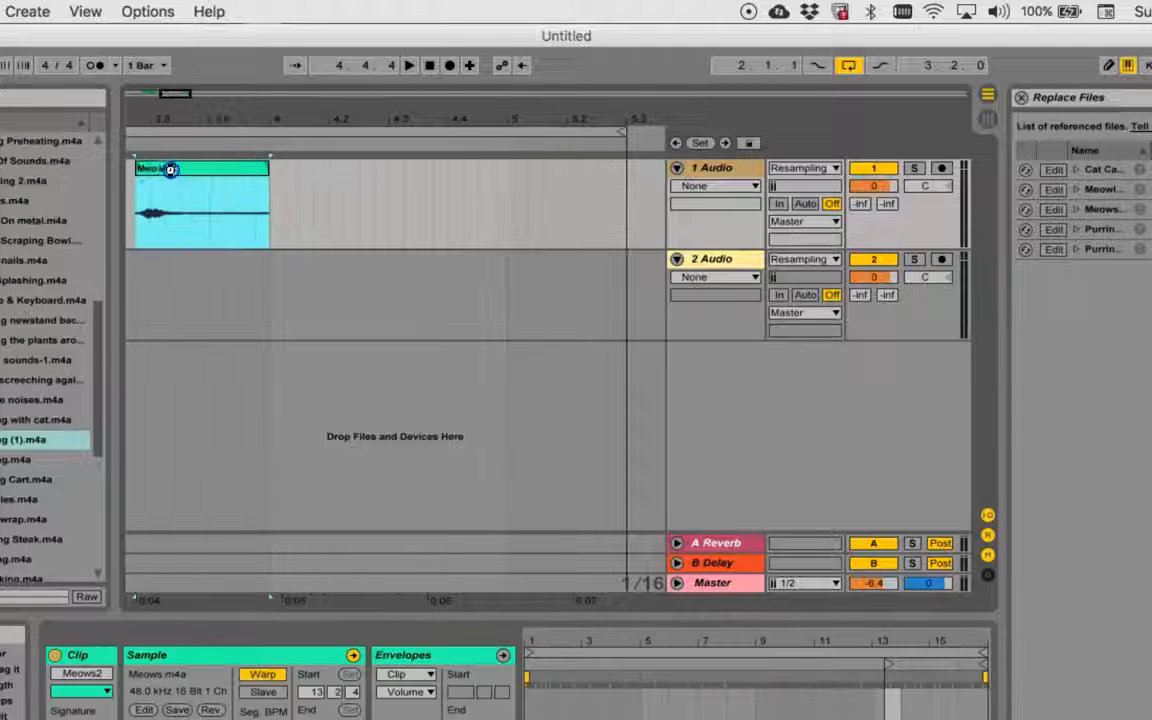
{"action": "scroll", "coordinate": [170, 170], "scroll_direction": "left", "scroll_amount": 1}
{"action": "scroll", "coordinate": [170, 170], "scroll_direction": "left", "scroll_amount": 6}
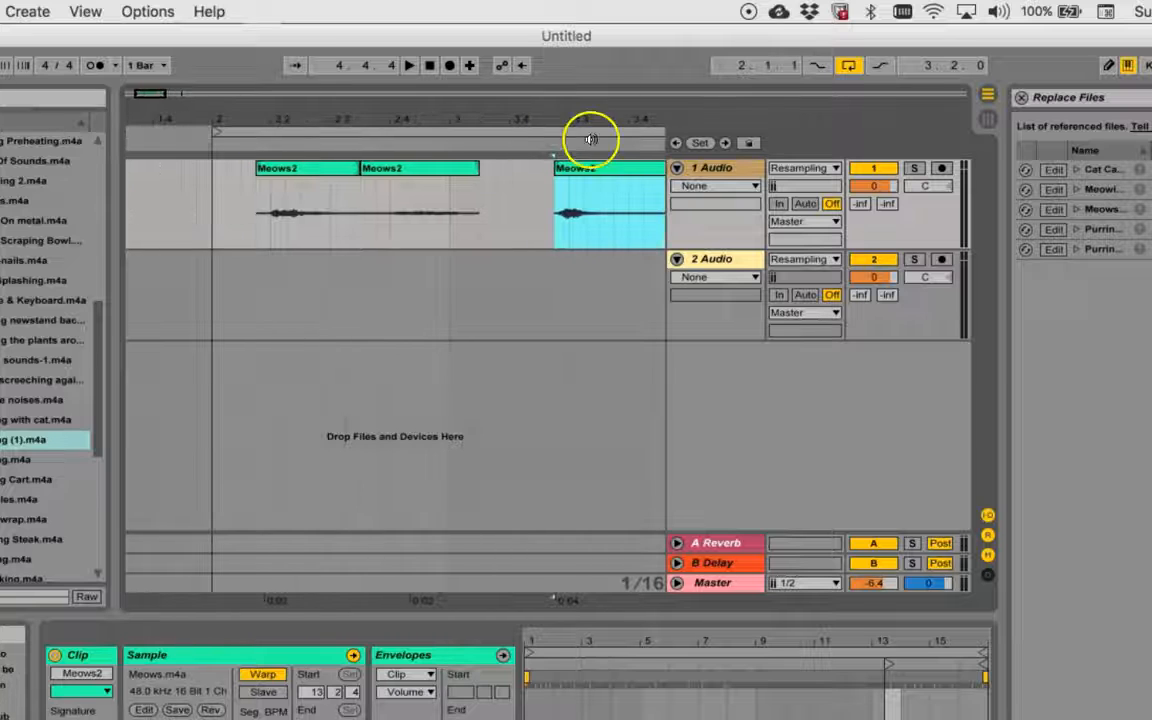
{"action": "left_click_drag", "start_coordinate": [600, 176], "coordinate": [531, 189]}
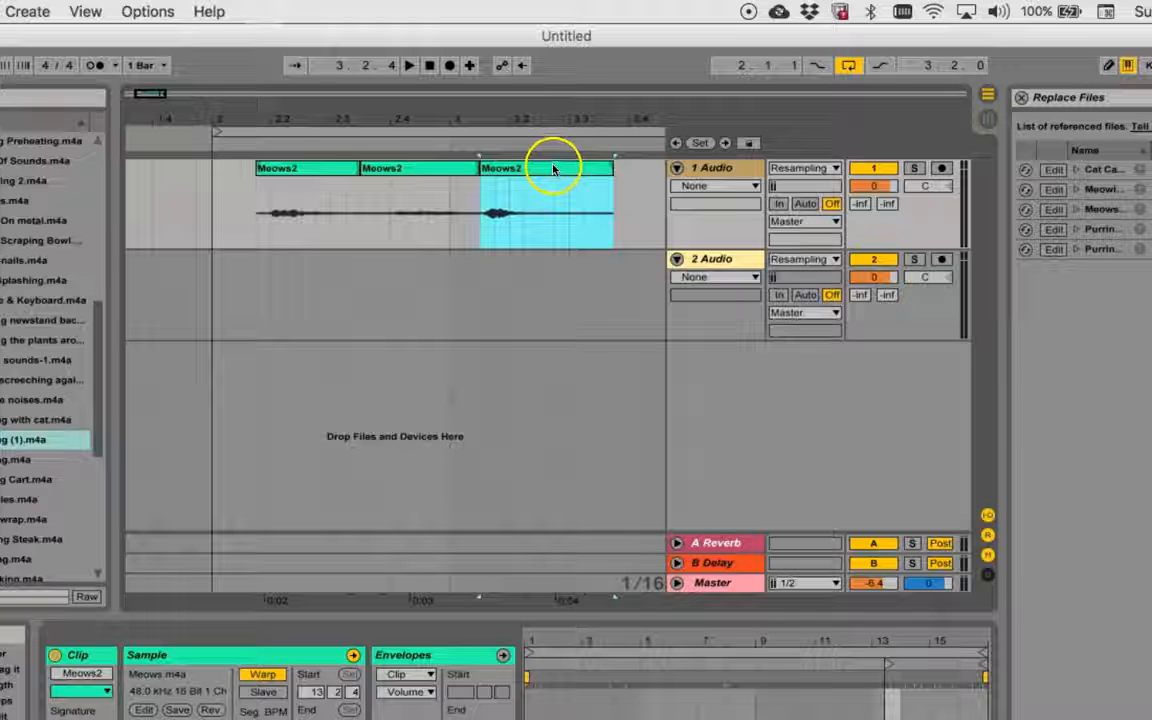
Place two copies of the last Meows2 clip at 3.2.2 and 3.3.1, overlapping the quiet tails to repeat the meow
{"action": "left_click_drag", "start_coordinate": [541, 169], "coordinate": [617, 165]}
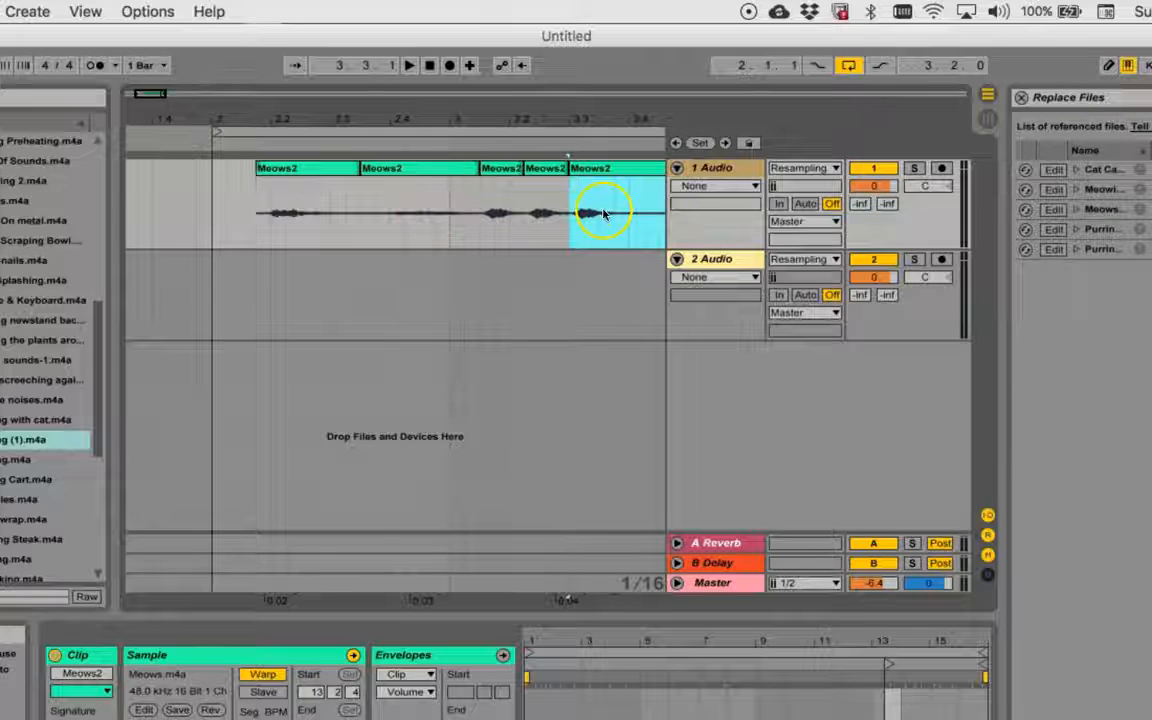
Set the arrangement loop to start at 2.1.4 with a length of 1.3.2, fitting it to the five clips
{"action": "left_click_drag", "start_coordinate": [219, 135], "coordinate": [256, 135]}
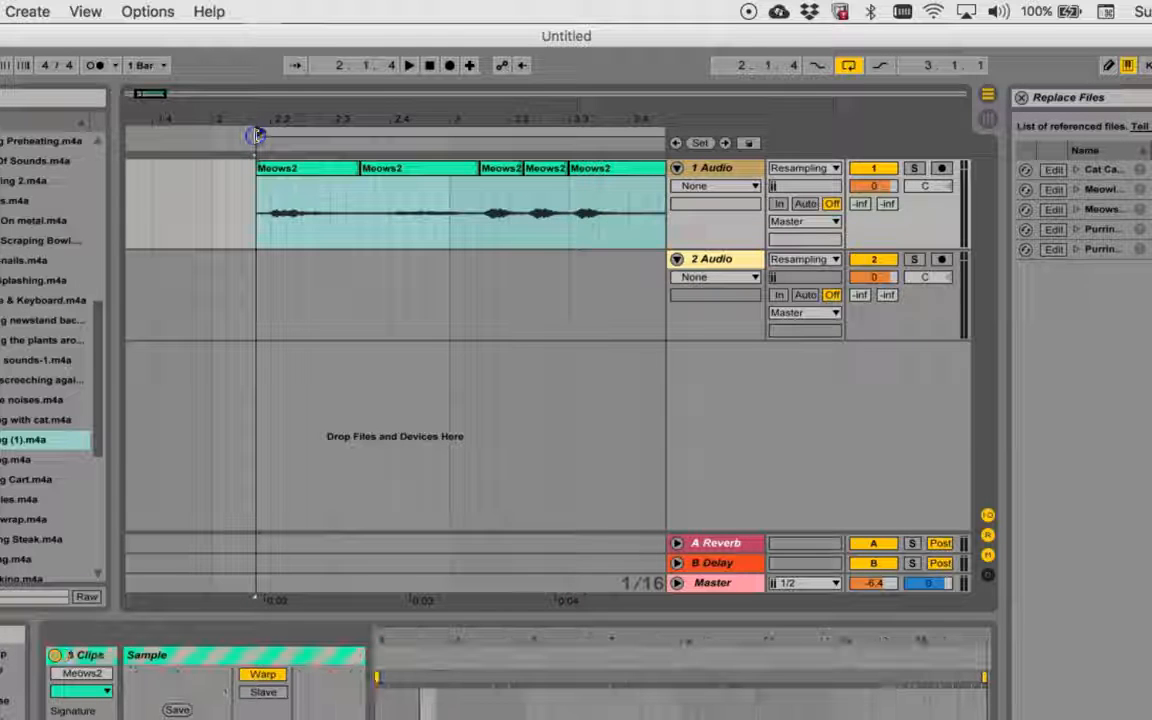
{"action": "scroll", "coordinate": [236, 235], "scroll_direction": "right", "scroll_amount": 3}
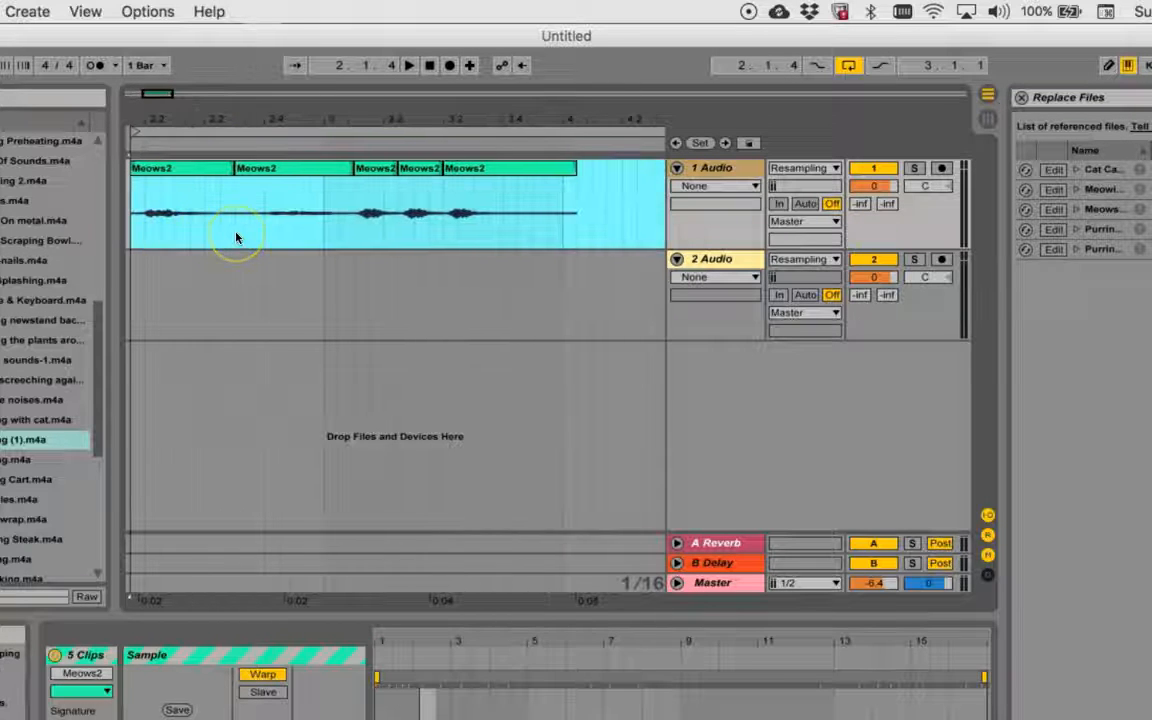
{"action": "scroll", "coordinate": [319, 217], "scroll_direction": "right", "scroll_amount": 5}
{"action": "scroll", "coordinate": [319, 217], "scroll_direction": "right", "scroll_amount": 4}
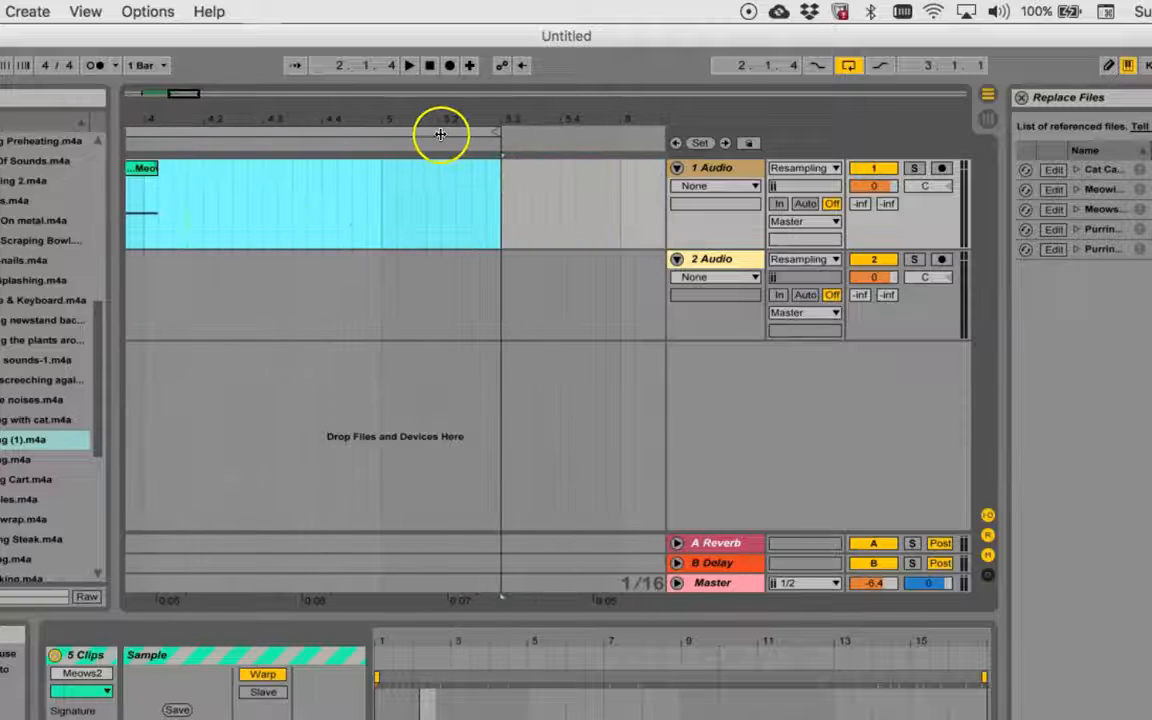
{"action": "left_click_drag", "start_coordinate": [501, 135], "coordinate": [163, 157]}
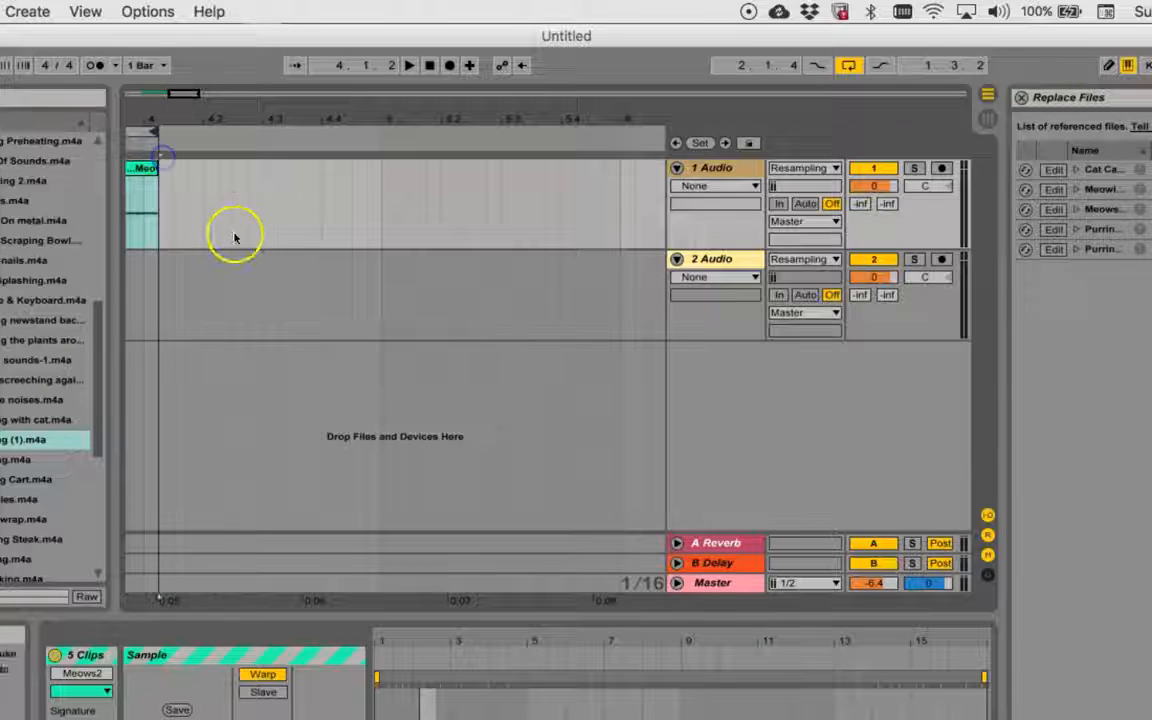
Play the looped sequence of five Meows2 clips and stop playback
{"action": "scroll", "coordinate": [232, 235], "scroll_direction": "left", "scroll_amount": 5}
{"action": "scroll", "coordinate": [229, 233], "scroll_direction": "left", "scroll_amount": 5}
{"action": "scroll", "coordinate": [229, 233], "scroll_direction": "right", "scroll_amount": 4}
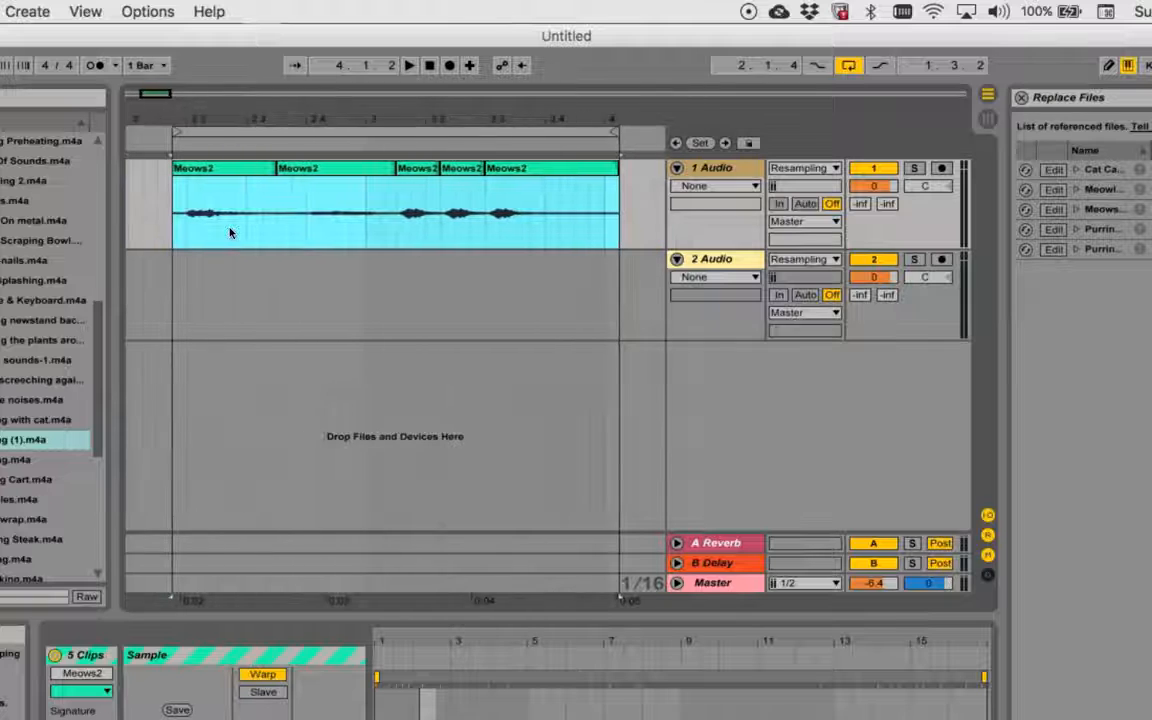
{"action": "scroll", "coordinate": [229, 233], "scroll_direction": "left", "scroll_amount": 3}
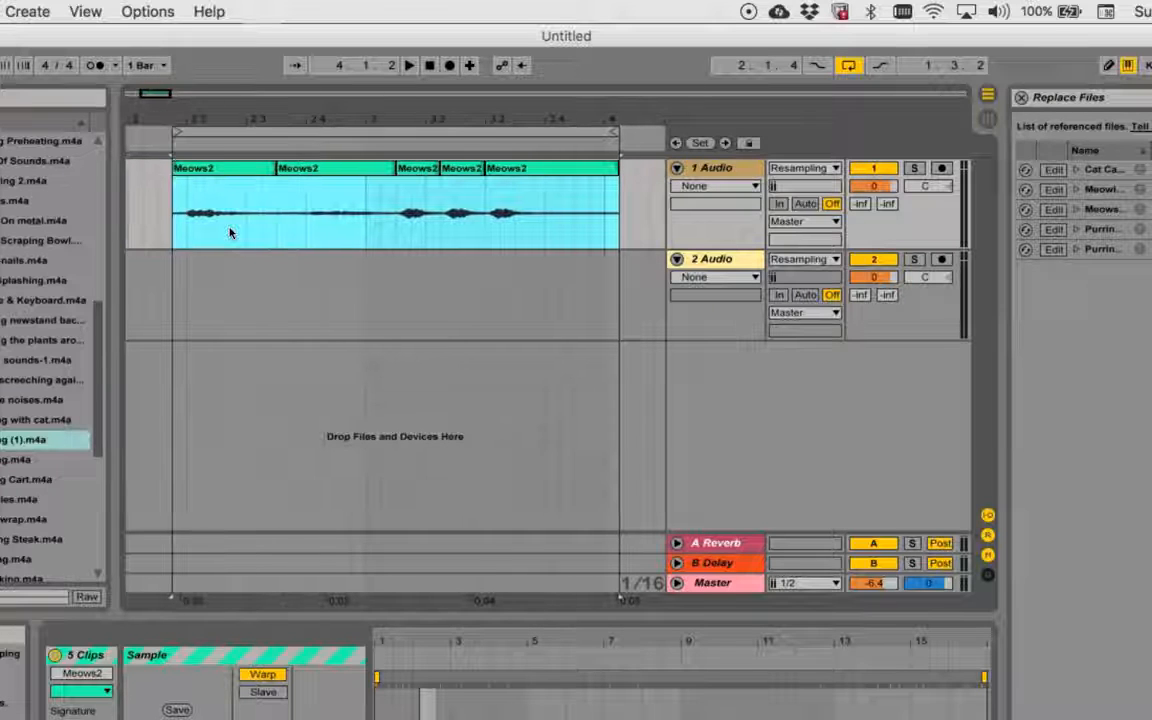
{"action": "key", "text": "space"}
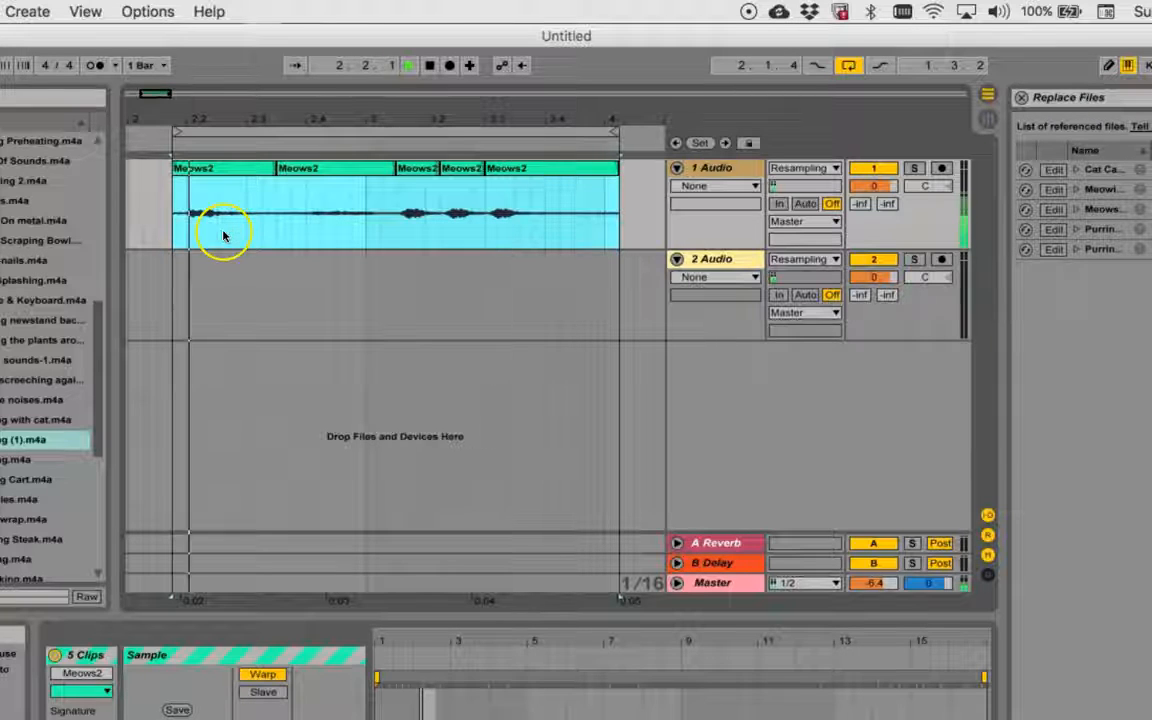
{"action": "key", "text": "space"}
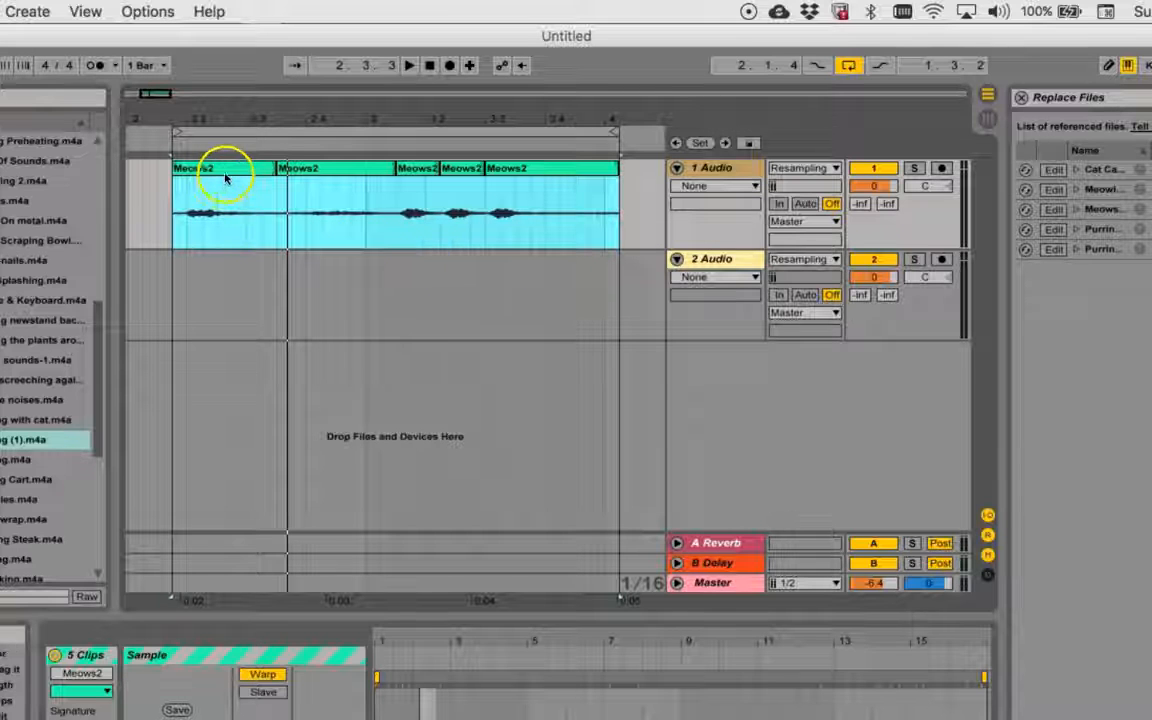
Select all five Meows2 clips on track 1 Audio and consolidate them into a single clip
{"action": "left_click", "coordinate": [533, 170]}
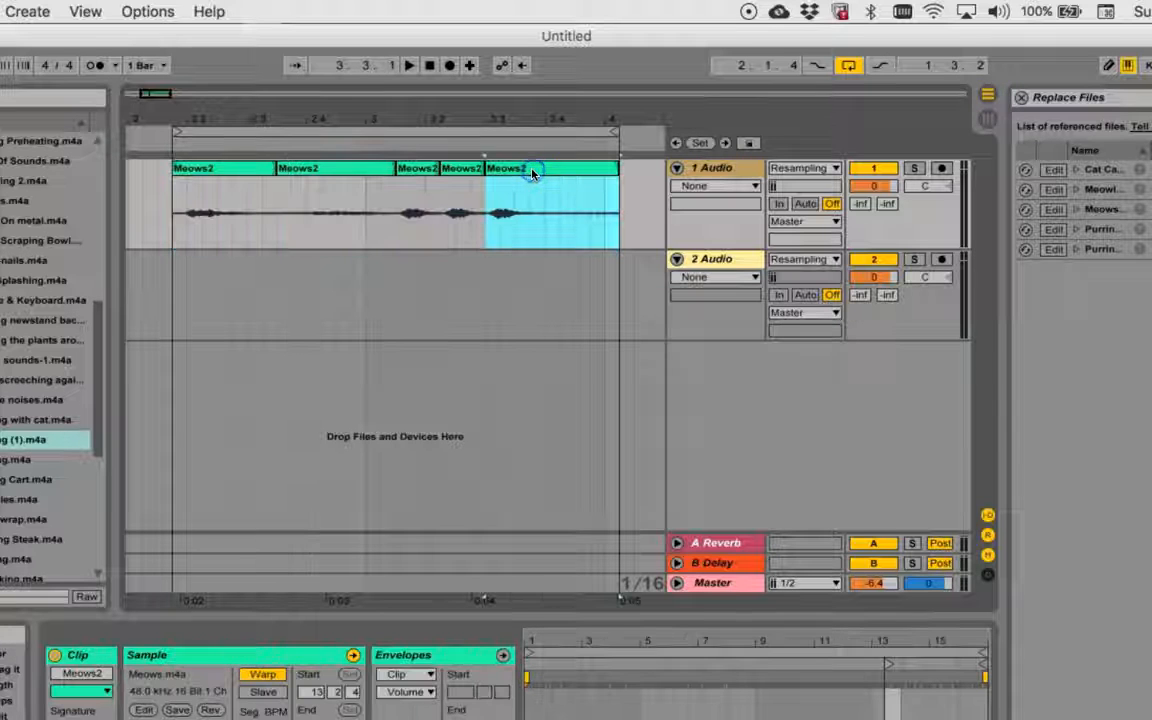
{"action": "left_click", "coordinate": [459, 170], "text": "shift"}
{"action": "left_click", "coordinate": [425, 170], "text": "shift"}
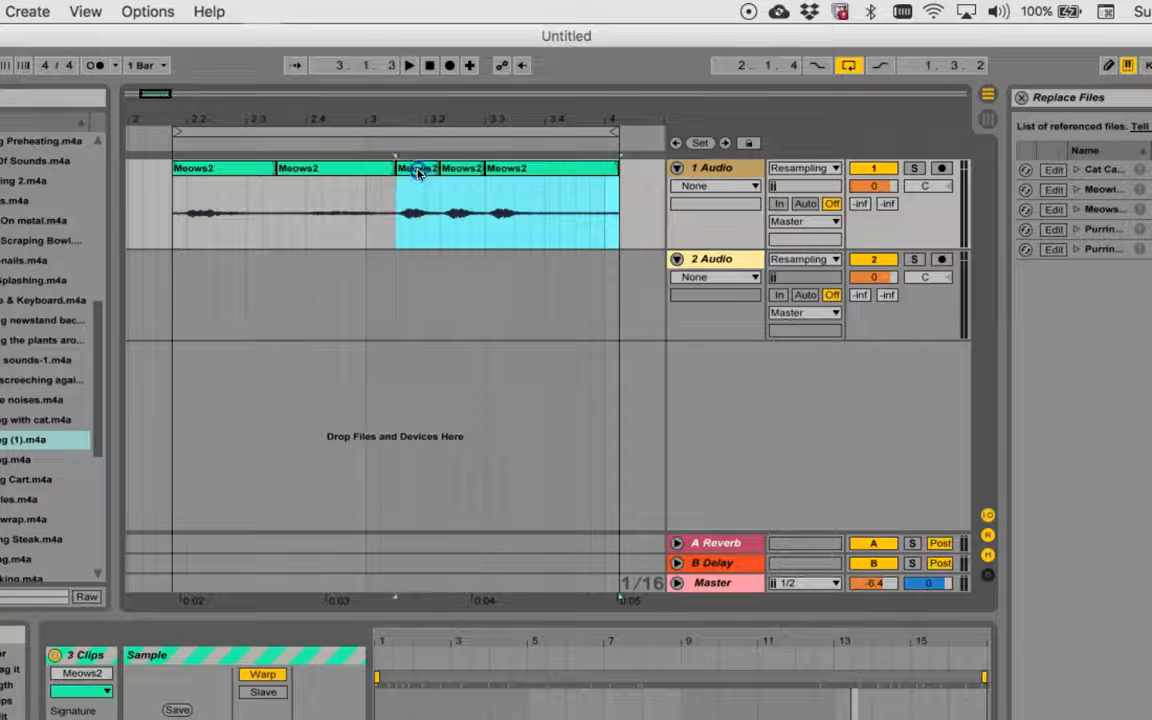
{"action": "left_click", "coordinate": [336, 170], "text": "shift"}
{"action": "left_click", "coordinate": [234, 172], "text": "shift"}
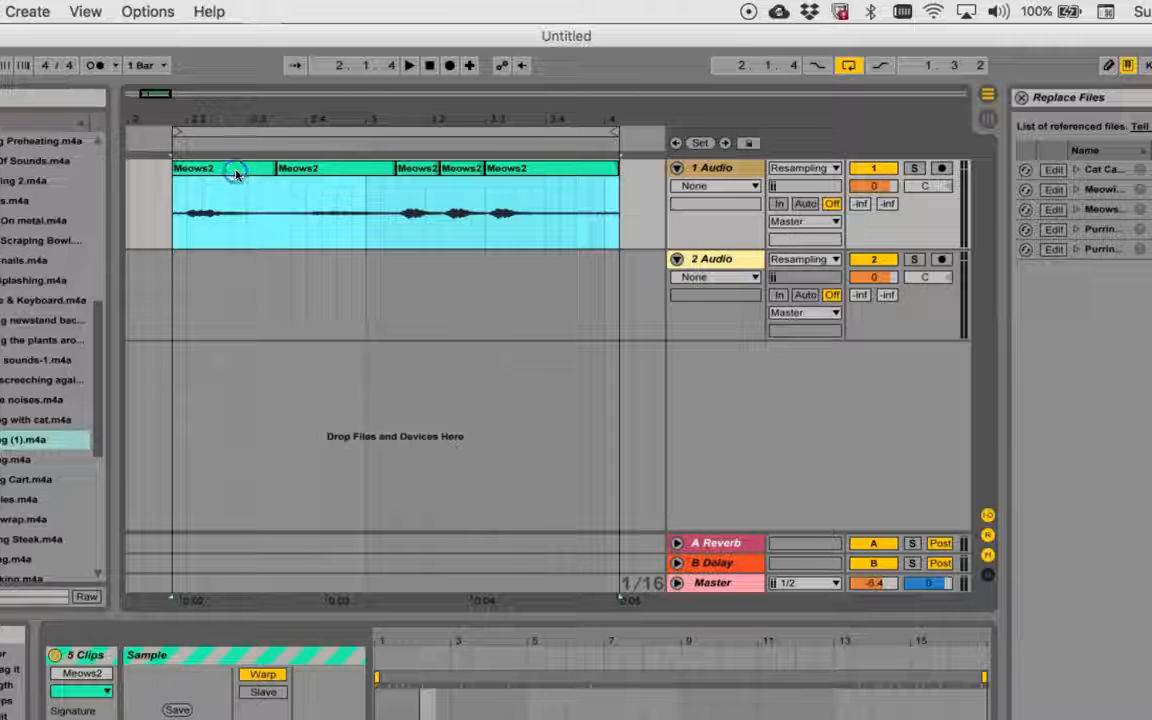
{"action": "left_click", "coordinate": [368, 175]}
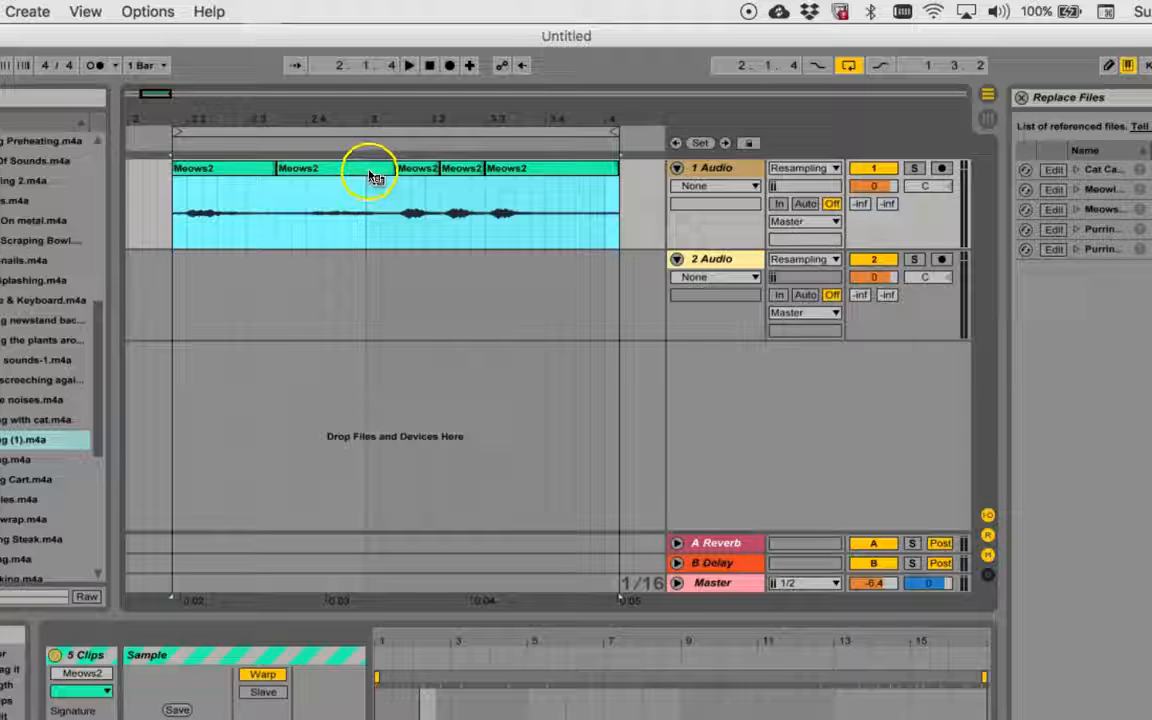
{"action": "right_click", "coordinate": [368, 175]}
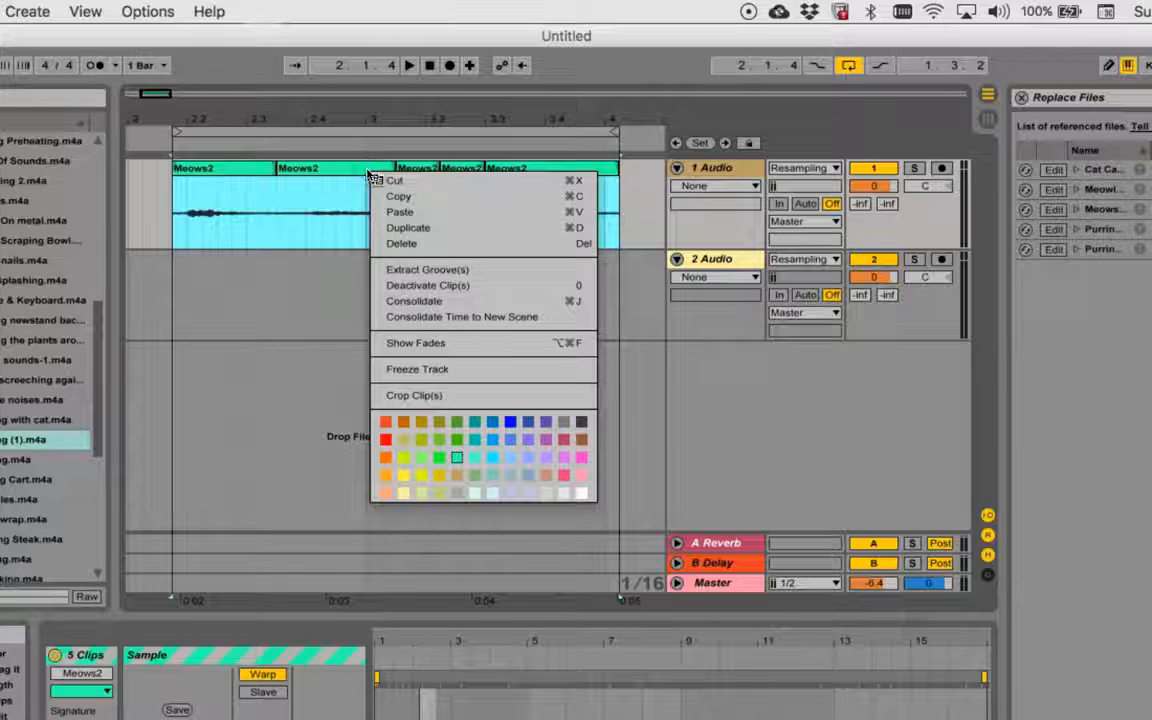
{"action": "left_click", "coordinate": [414, 299]}
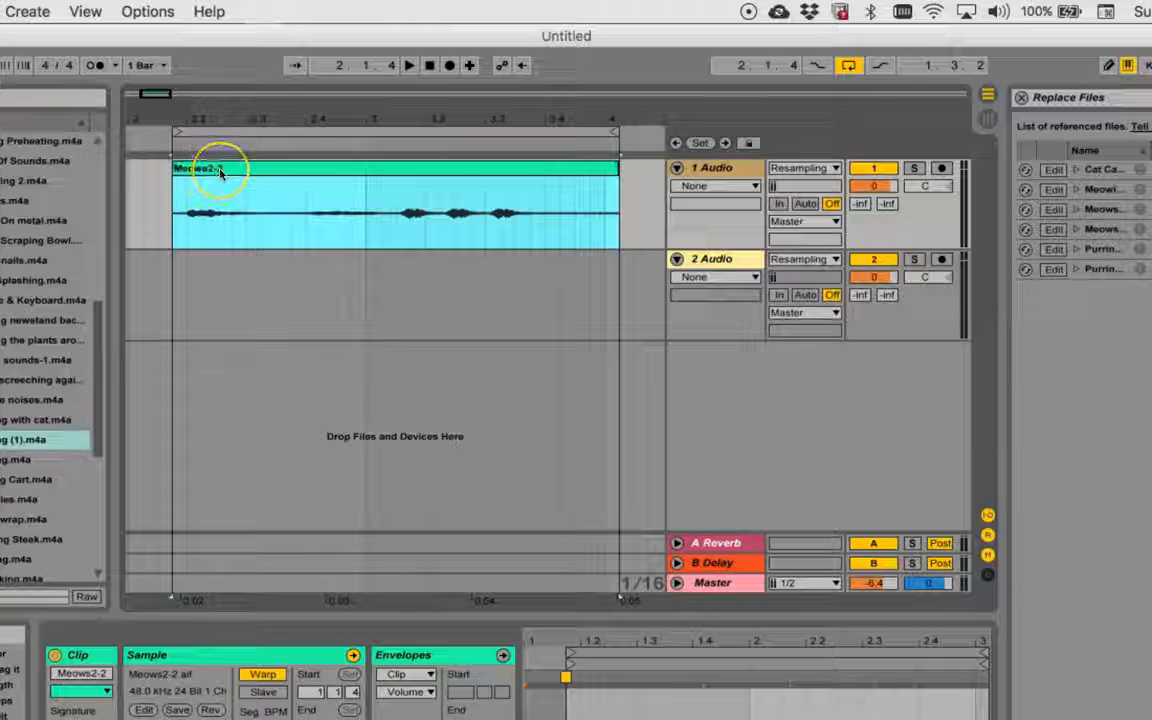
Move the consolidated Meows2-2 clip to the very start of the arrangement at 1.1.1
{"action": "left_click", "coordinate": [220, 220]}
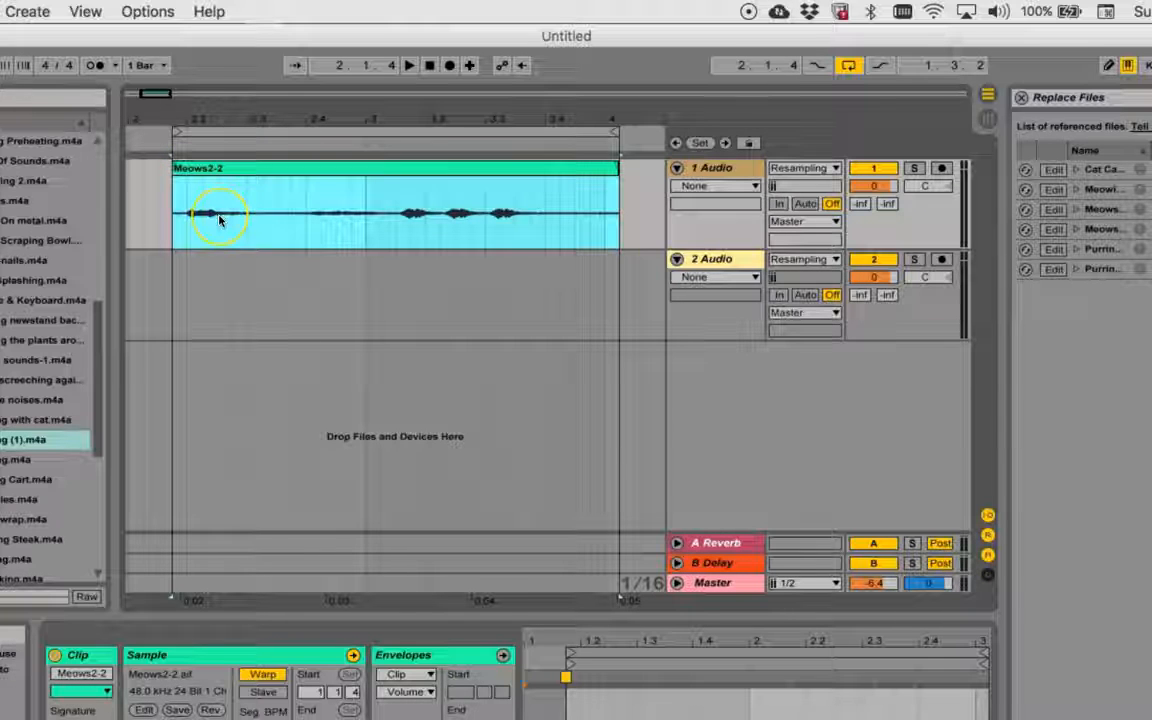
{"action": "scroll", "coordinate": [220, 220], "scroll_direction": "left", "scroll_amount": 5}
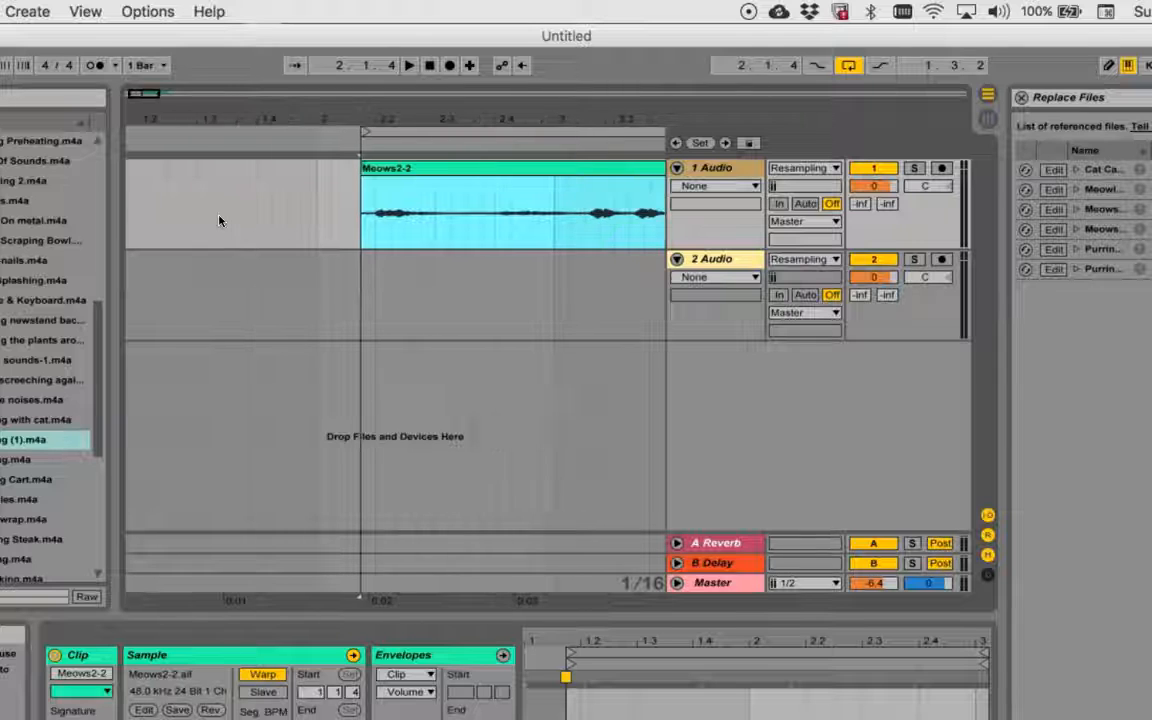
{"action": "left_click", "coordinate": [521, 169]}
{"action": "left_click_drag", "start_coordinate": [521, 169], "coordinate": [216, 198]}
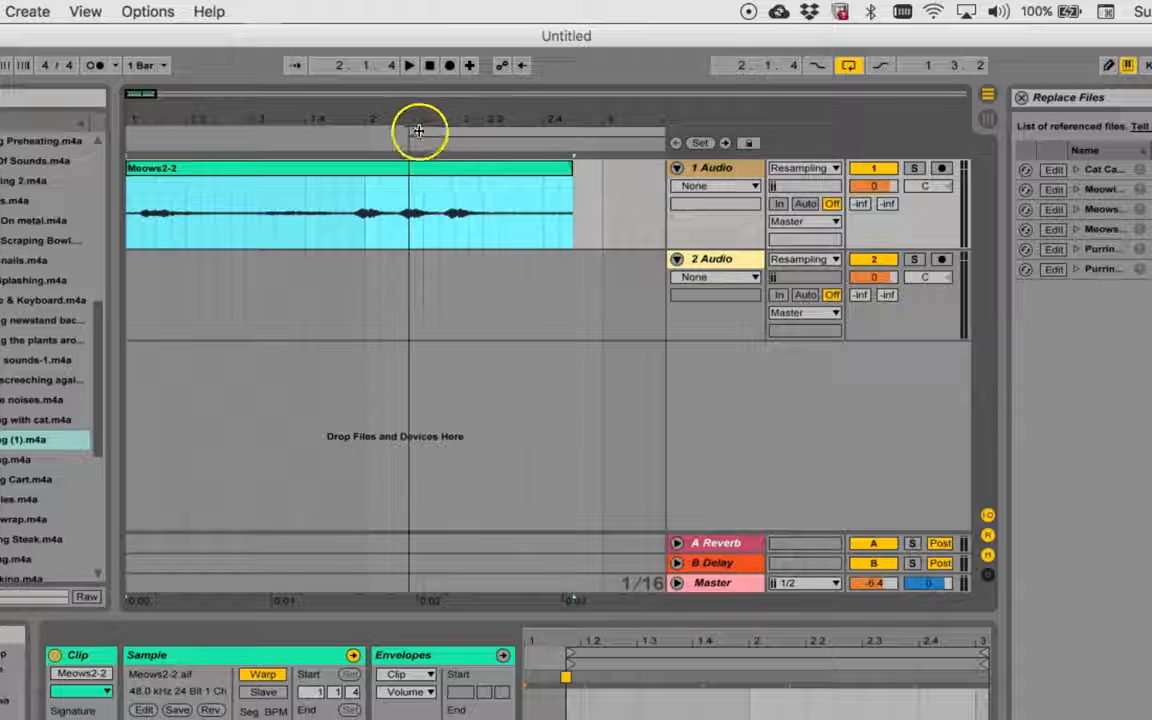
Set the arrangement loop to start at 1.1.1 with a length of 2.0.0, spanning two full bars
{"action": "left_click_drag", "start_coordinate": [412, 132], "coordinate": [128, 127]}
{"action": "left_click", "coordinate": [465, 168]}
{"action": "scroll", "coordinate": [453, 284], "scroll_direction": "right", "scroll_amount": 6}
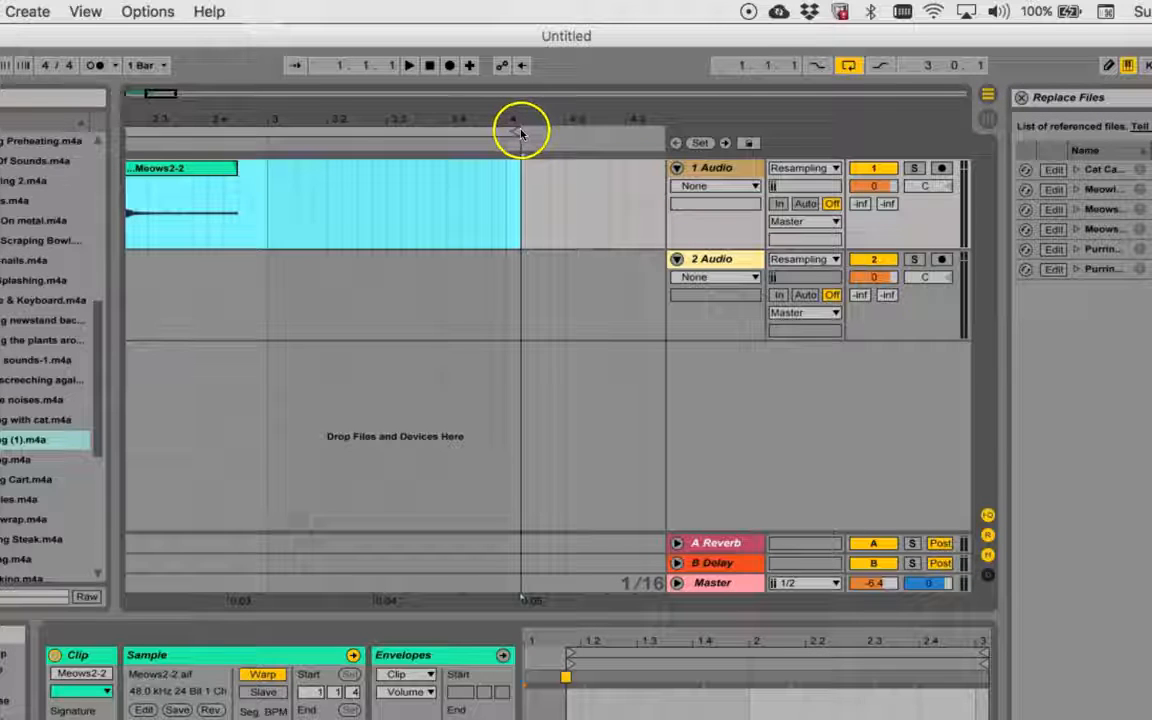
{"action": "left_click_drag", "start_coordinate": [520, 133], "coordinate": [239, 134]}
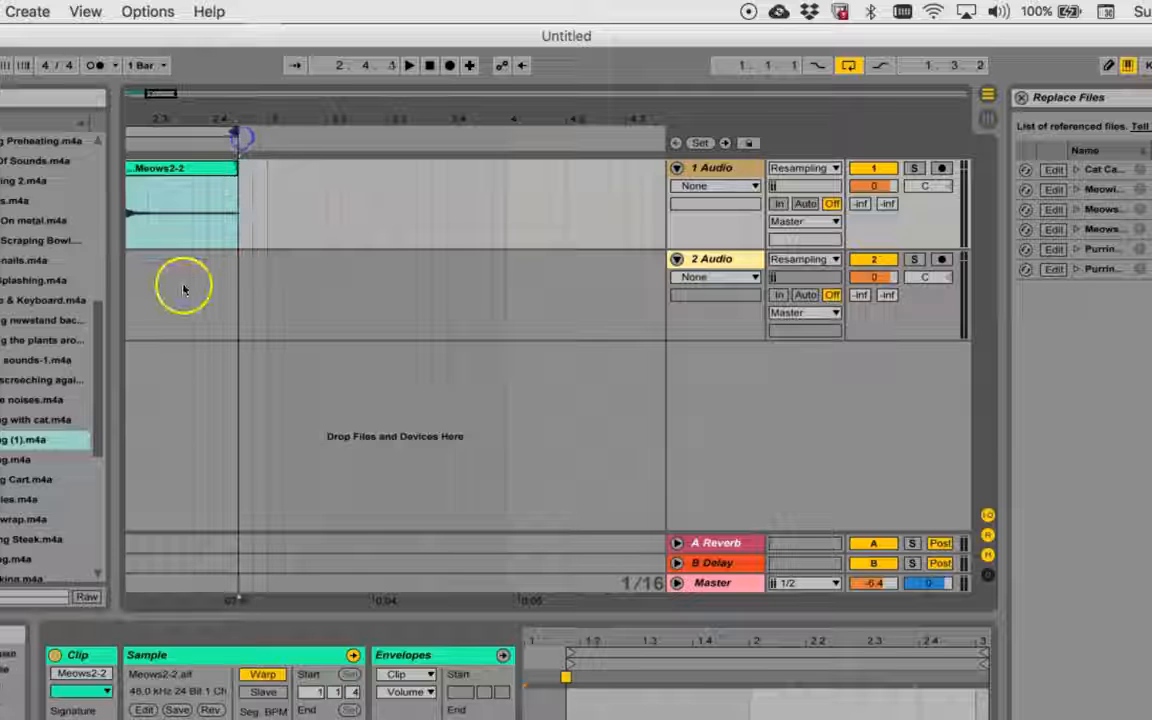
{"action": "scroll", "coordinate": [183, 290], "scroll_direction": "left", "scroll_amount": 10}
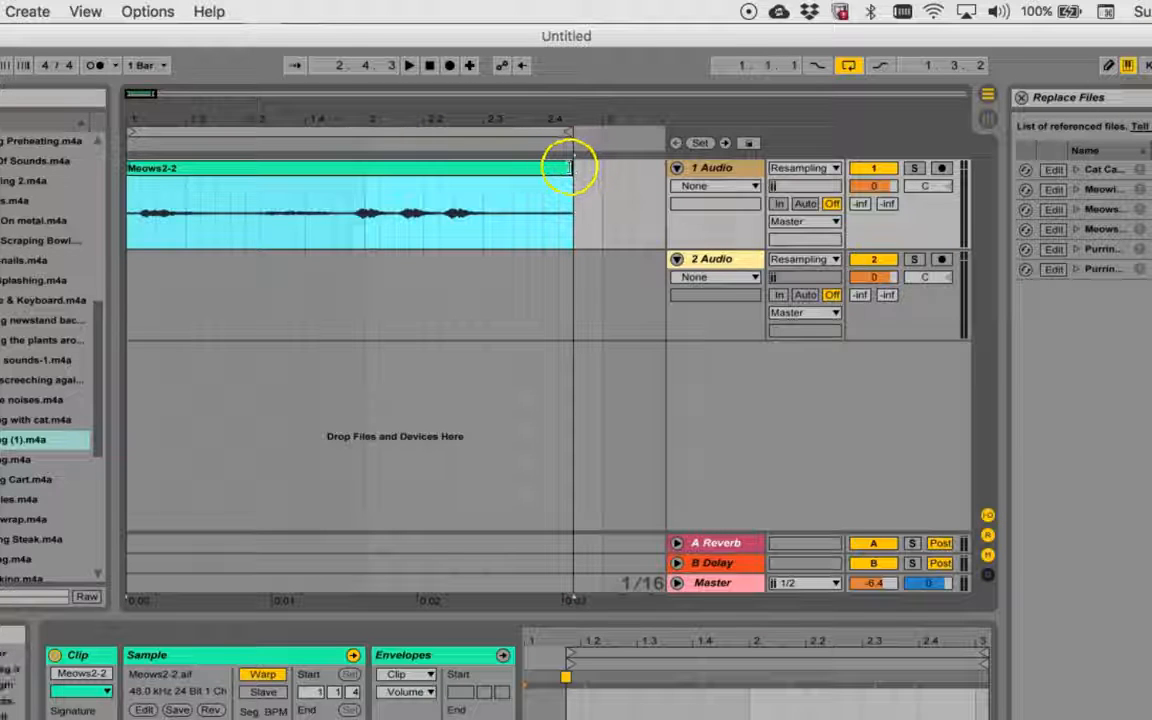
{"action": "mouse_move", "coordinate": [577, 167]}
{"action": "left_mouse_down"}
{"action": "mouse_move", "coordinate": [590, 167]}
{"action": "mouse_move", "coordinate": [569, 130]}
{"action": "mouse_move", "coordinate": [597, 131]}
{"action": "mouse_move", "coordinate": [571, 169]}
{"action": "mouse_move", "coordinate": [607, 167]}
{"action": "left_mouse_up"}
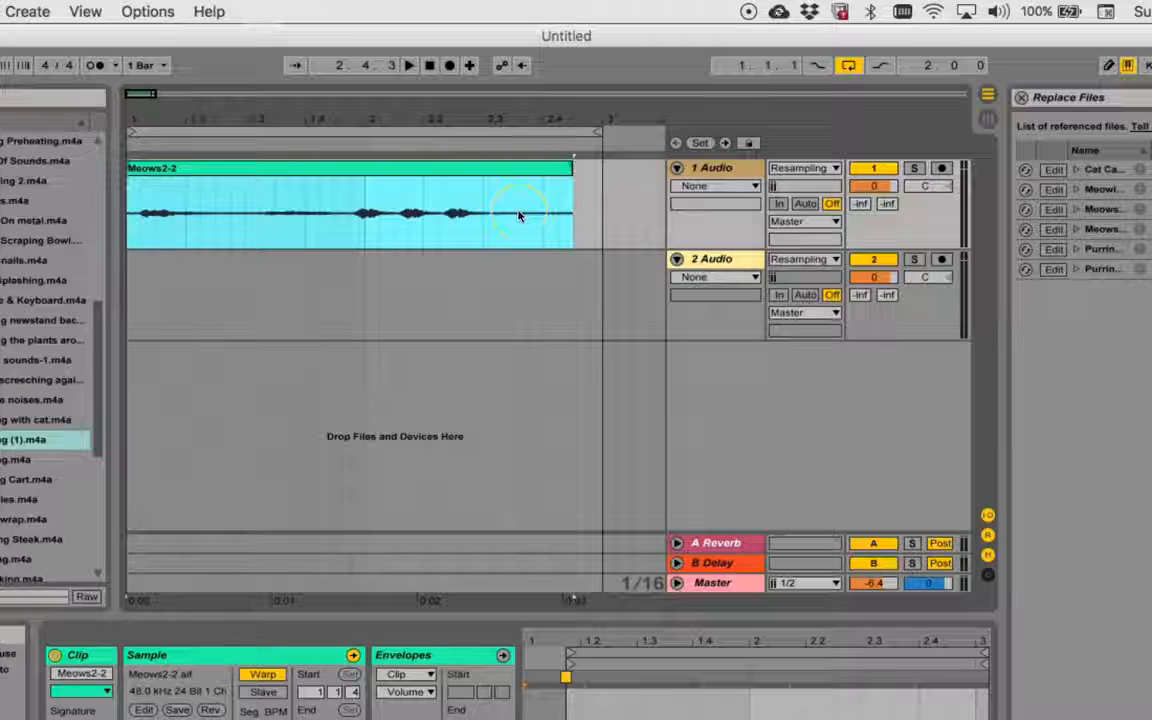
Cut the consolidated Meows2-2 clip from track 1 Audio in Arrangement View
{"action": "left_click", "coordinate": [303, 170]}
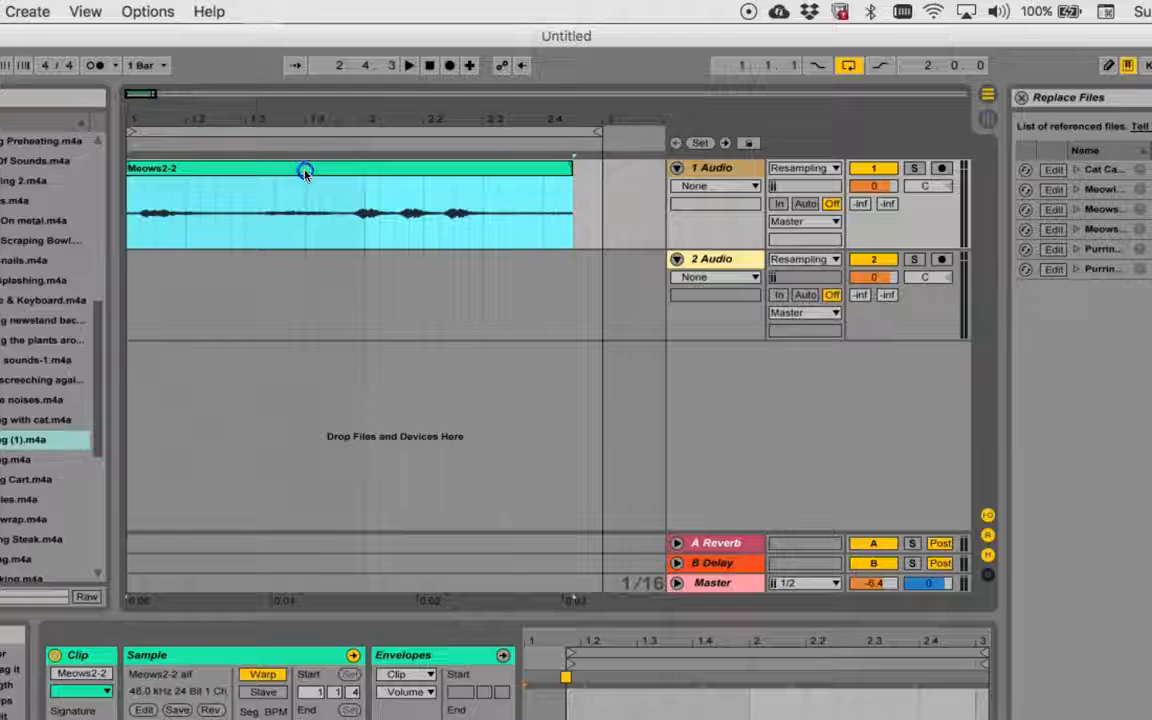
{"action": "left_click_drag", "start_coordinate": [305, 171], "coordinate": [308, 177]}
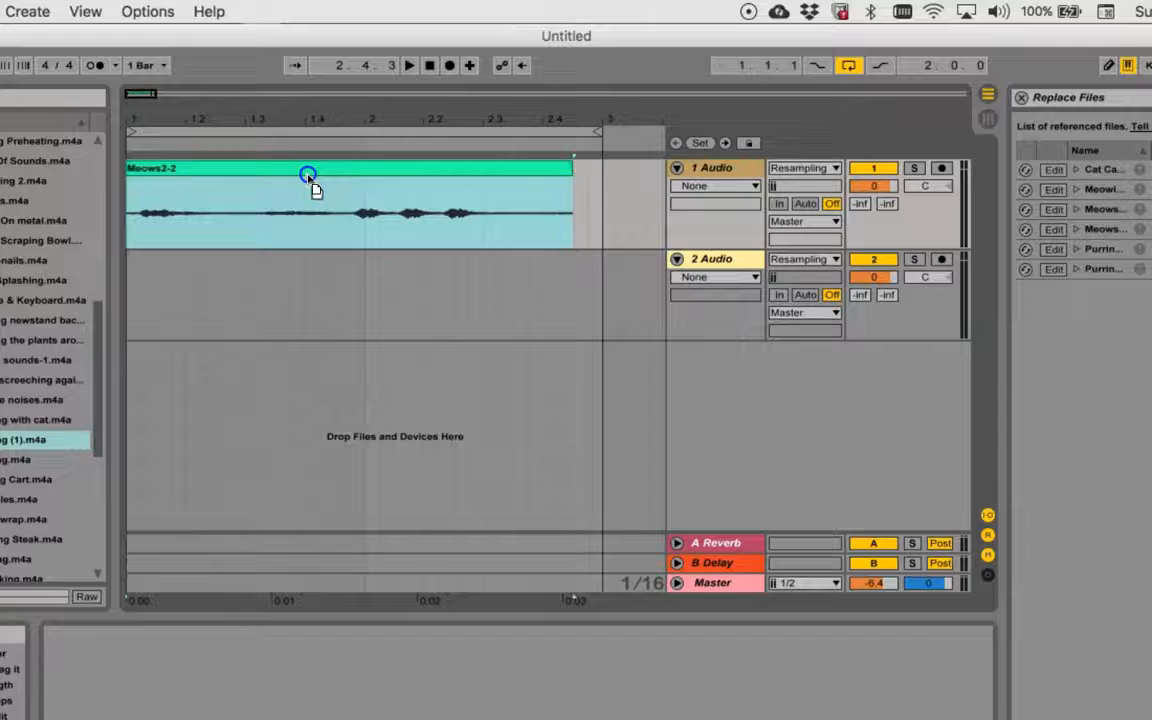
{"action": "left_click", "coordinate": [308, 176]}
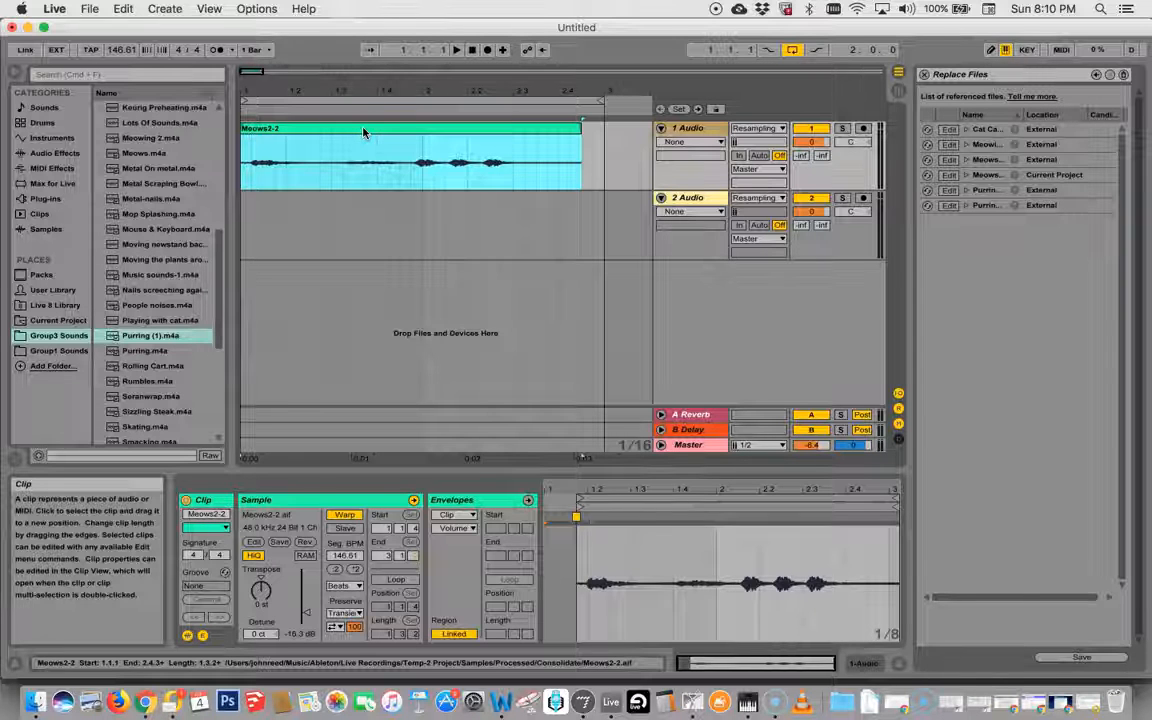
{"action": "key", "text": "Delete"}
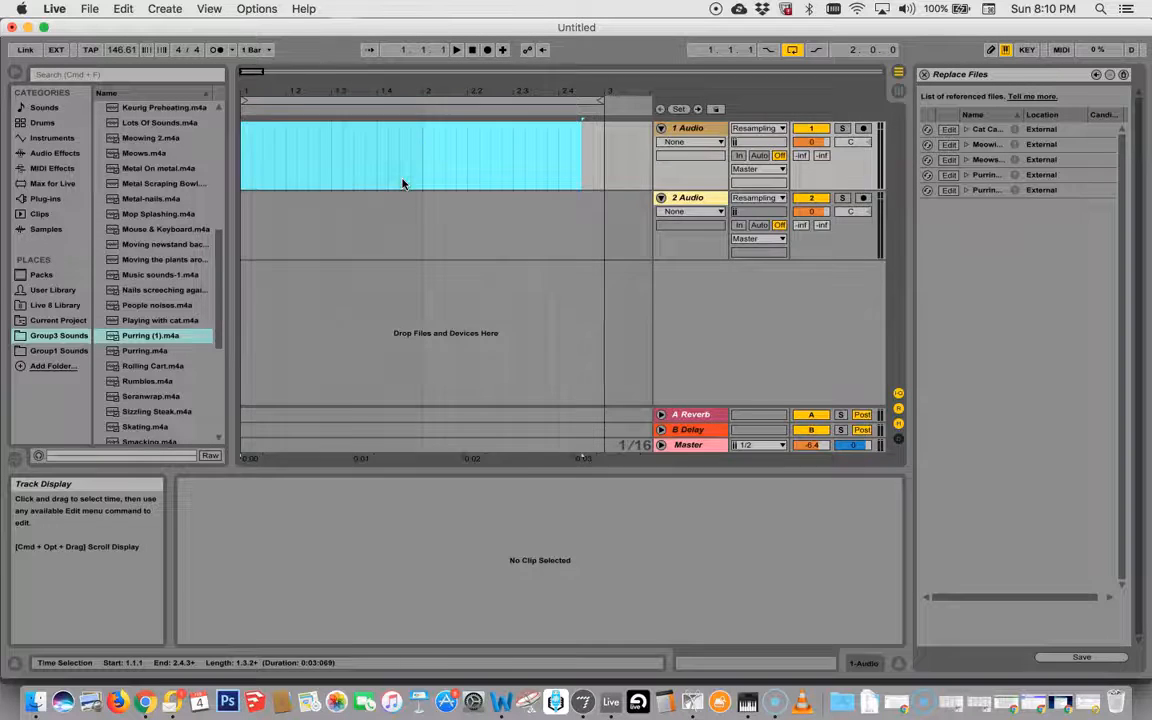
Switch to Session View and paste the cut clip into the empty slot below Meows2 on track 2 Audio
{"action": "key", "text": "Tab"}
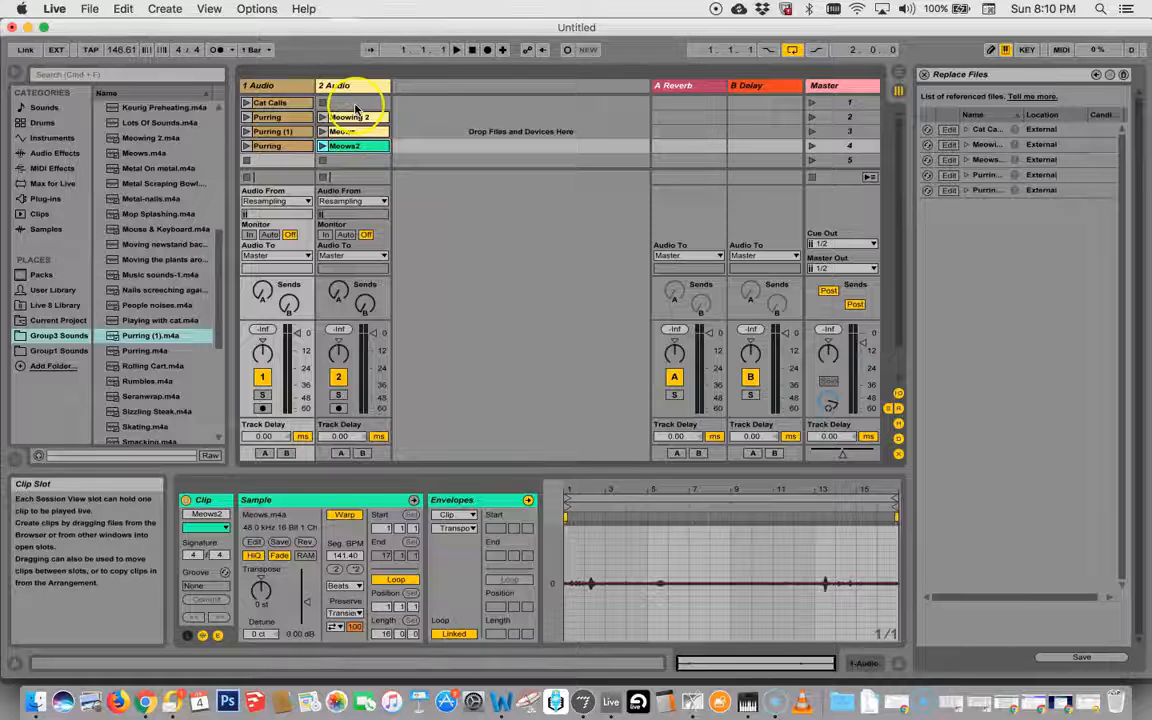
{"action": "scroll", "coordinate": [346, 127], "scroll_direction": "down", "scroll_amount": 3}
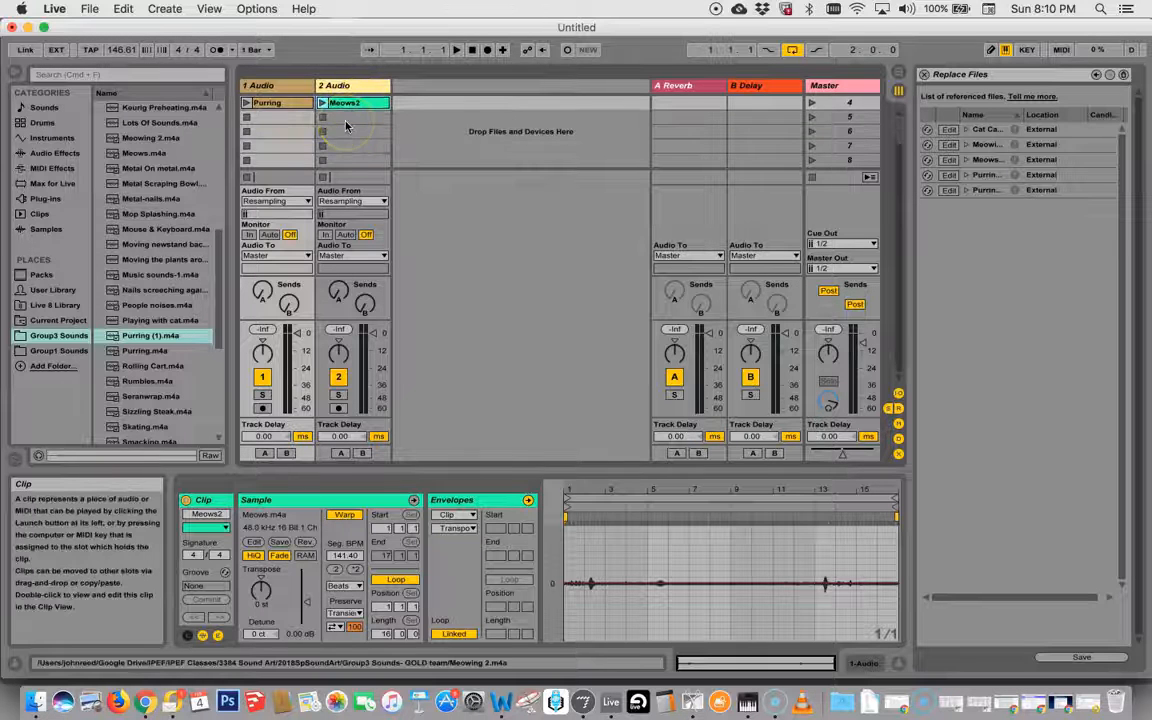
{"action": "scroll", "coordinate": [347, 126], "scroll_direction": "up", "scroll_amount": 3}
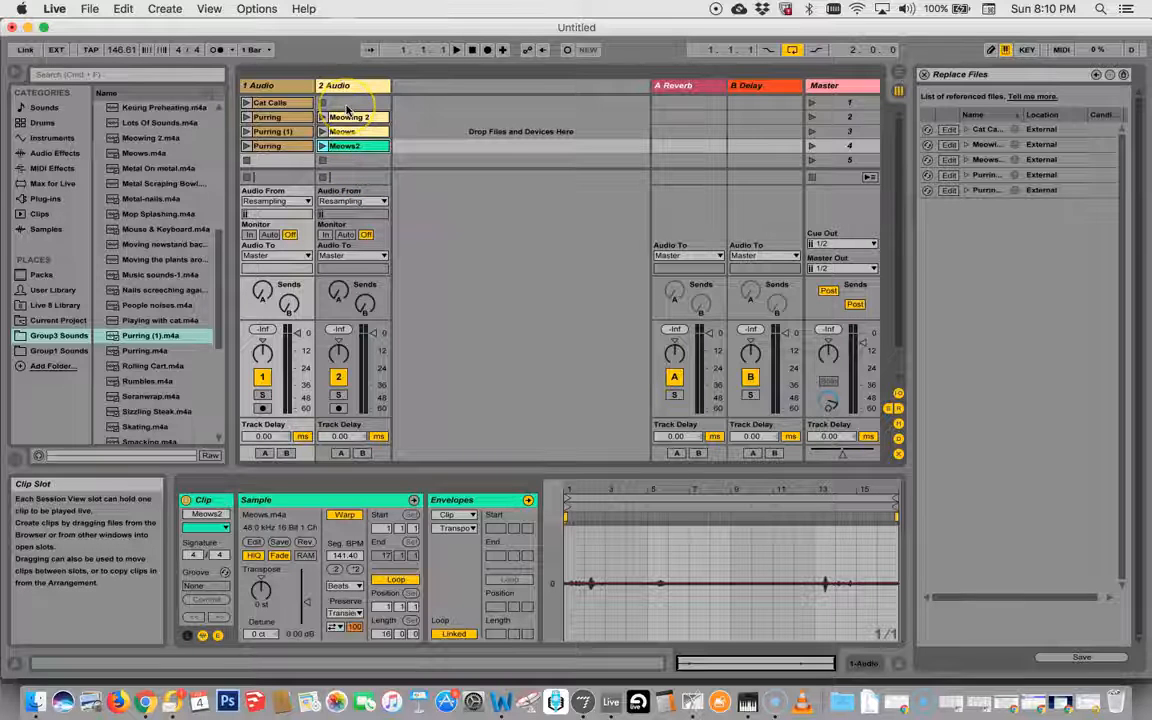
{"action": "scroll", "coordinate": [347, 112], "scroll_direction": "down", "scroll_amount": 2}
{"action": "left_click", "coordinate": [340, 133]}
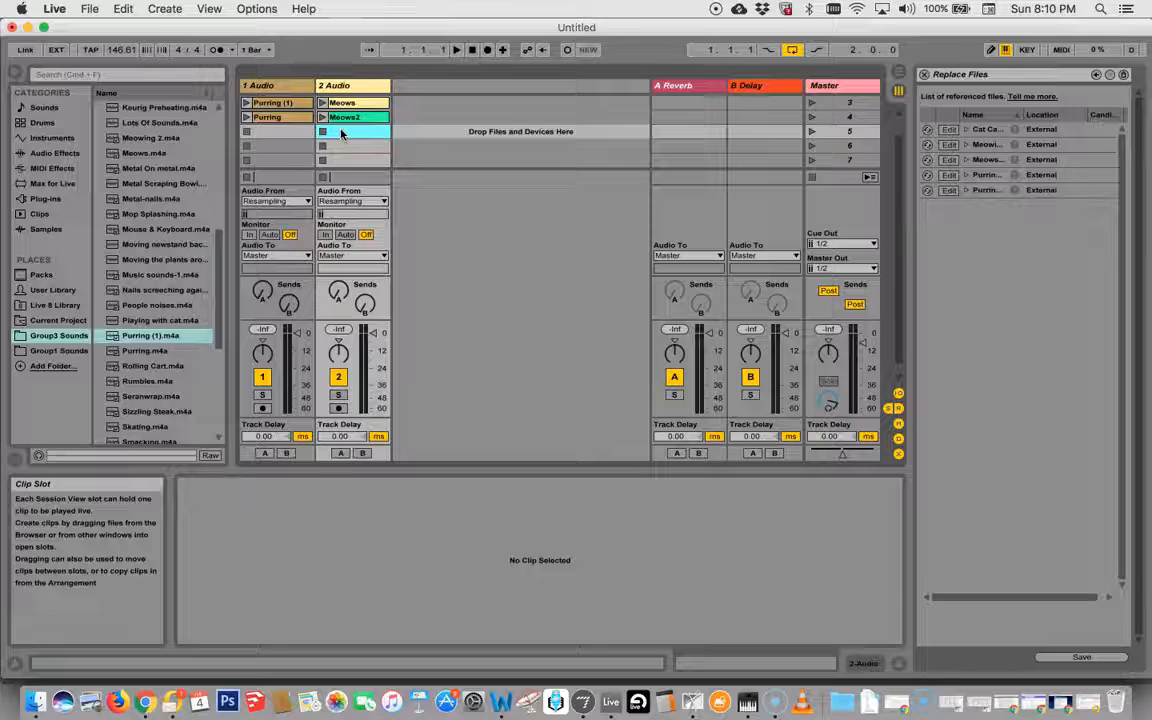
{"action": "key", "text": "super+v"}
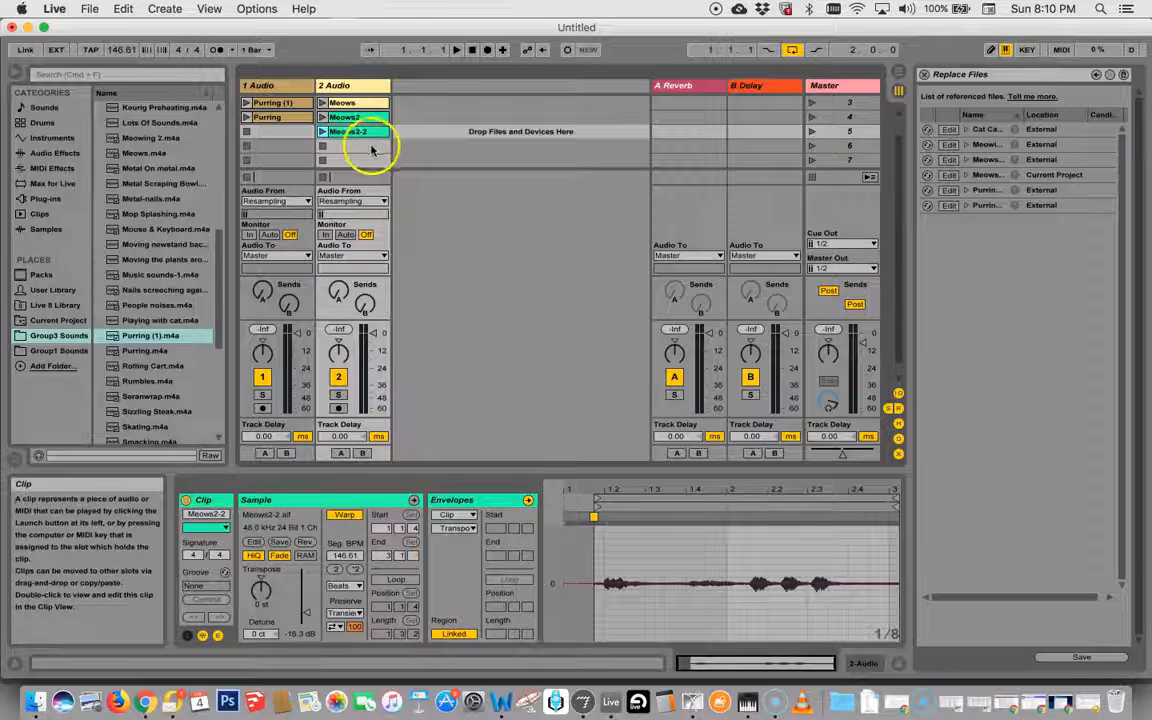
{"action": "left_click", "coordinate": [350, 136]}
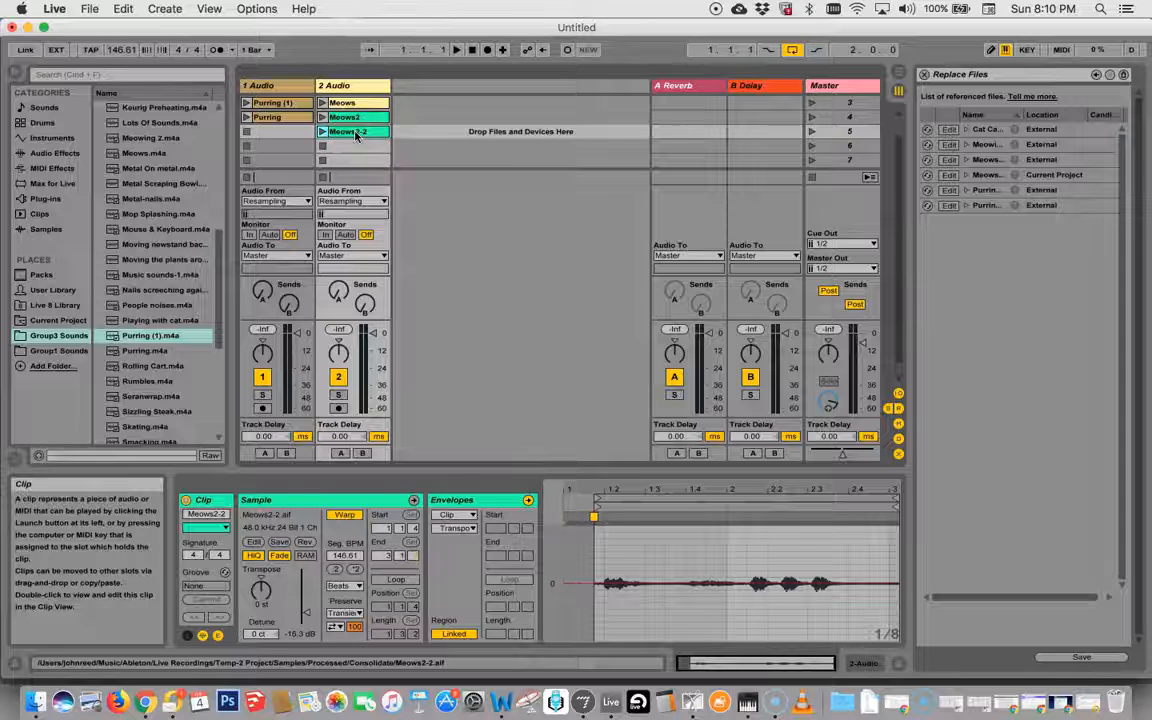
Launch the pasted Meows2-2 clip in Session View to hear it play
{"action": "scroll", "coordinate": [355, 136], "scroll_direction": "up", "scroll_amount": 2}
{"action": "scroll", "coordinate": [355, 136], "scroll_direction": "down", "scroll_amount": 1}
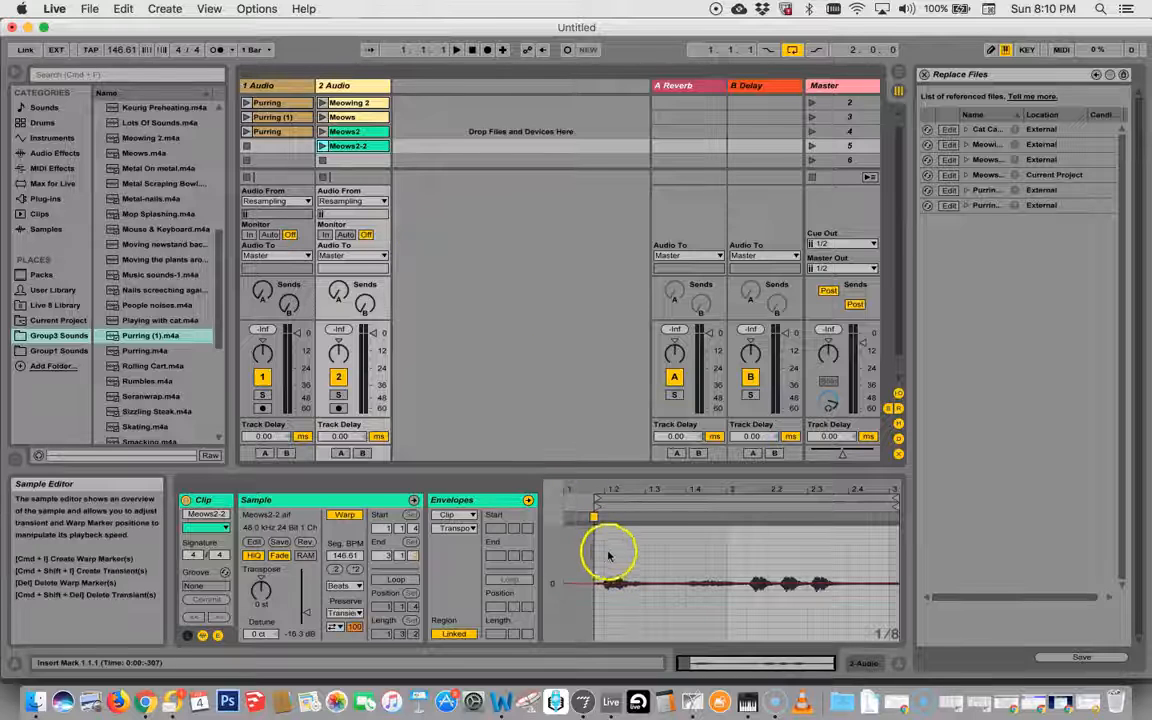
{"action": "left_click", "coordinate": [322, 146]}
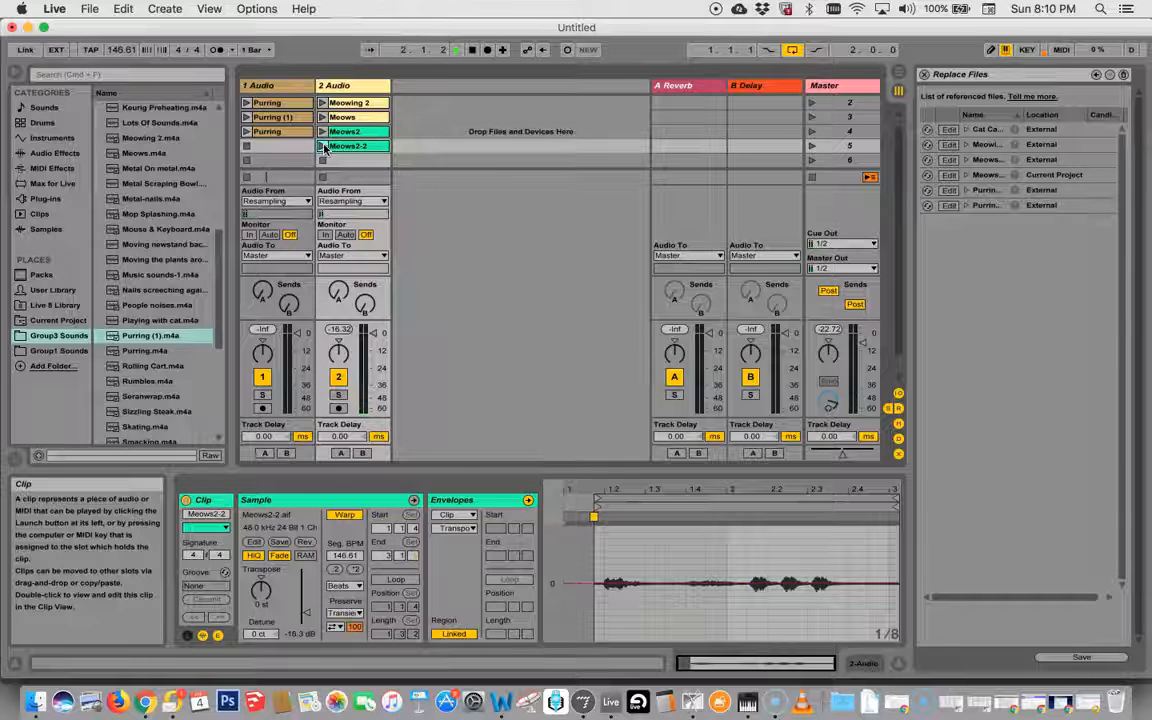
Hide the Info View to make room for the clip settings and enable looping for the Meows2-2 clip
{"action": "left_click", "coordinate": [360, 148]}
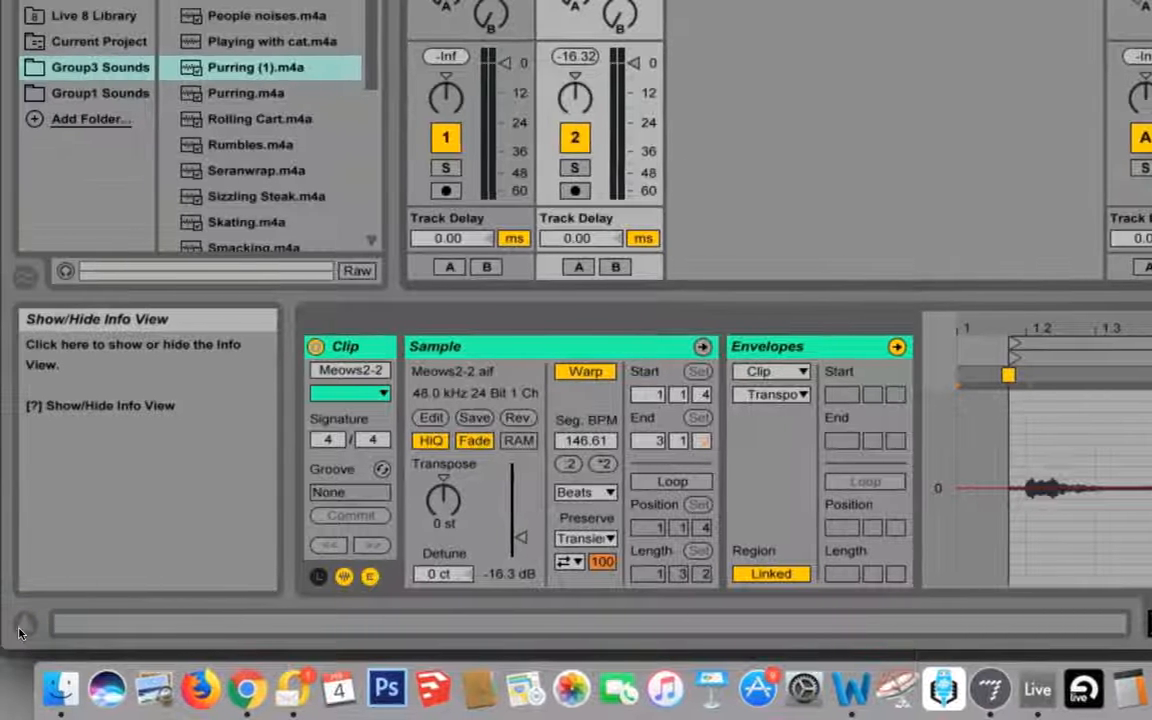
{"action": "left_click", "coordinate": [19, 630]}
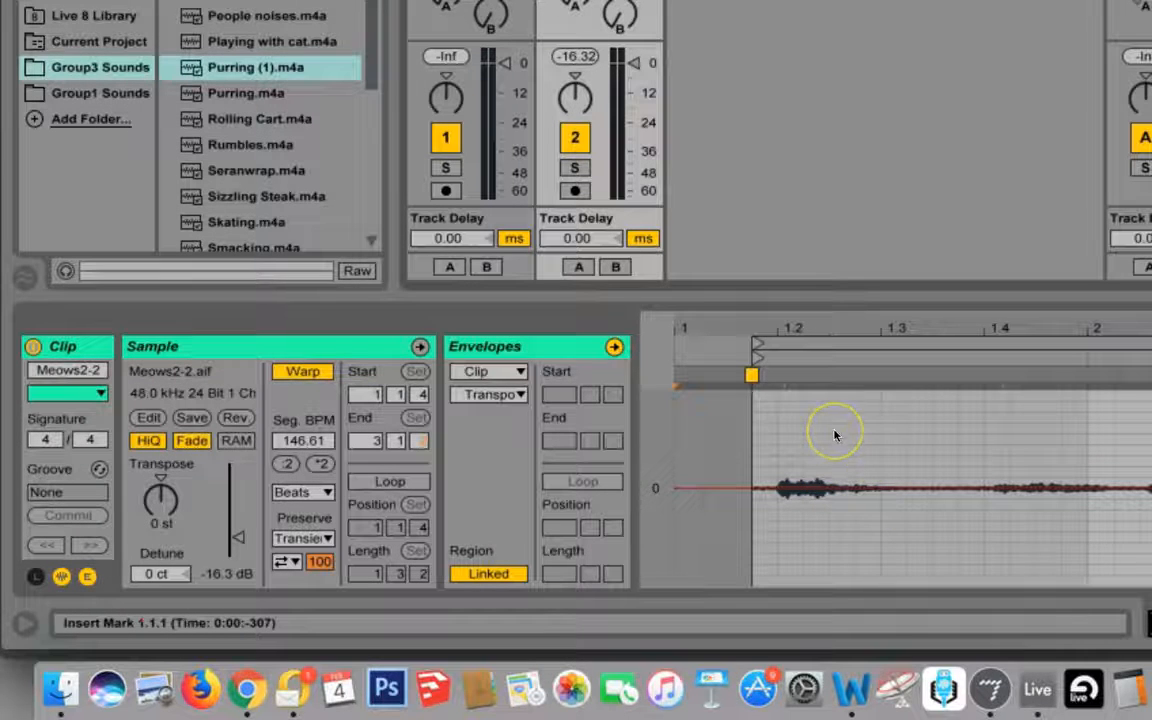
{"action": "left_click", "coordinate": [390, 482]}
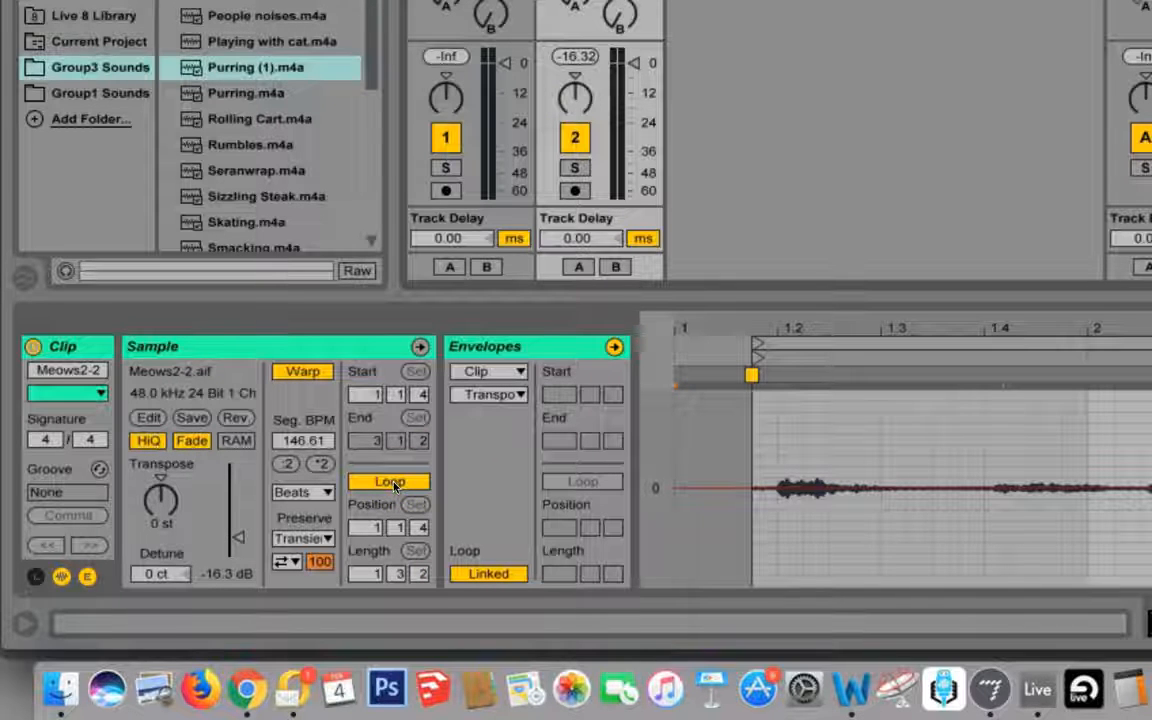
{"action": "left_click", "coordinate": [400, 486]}
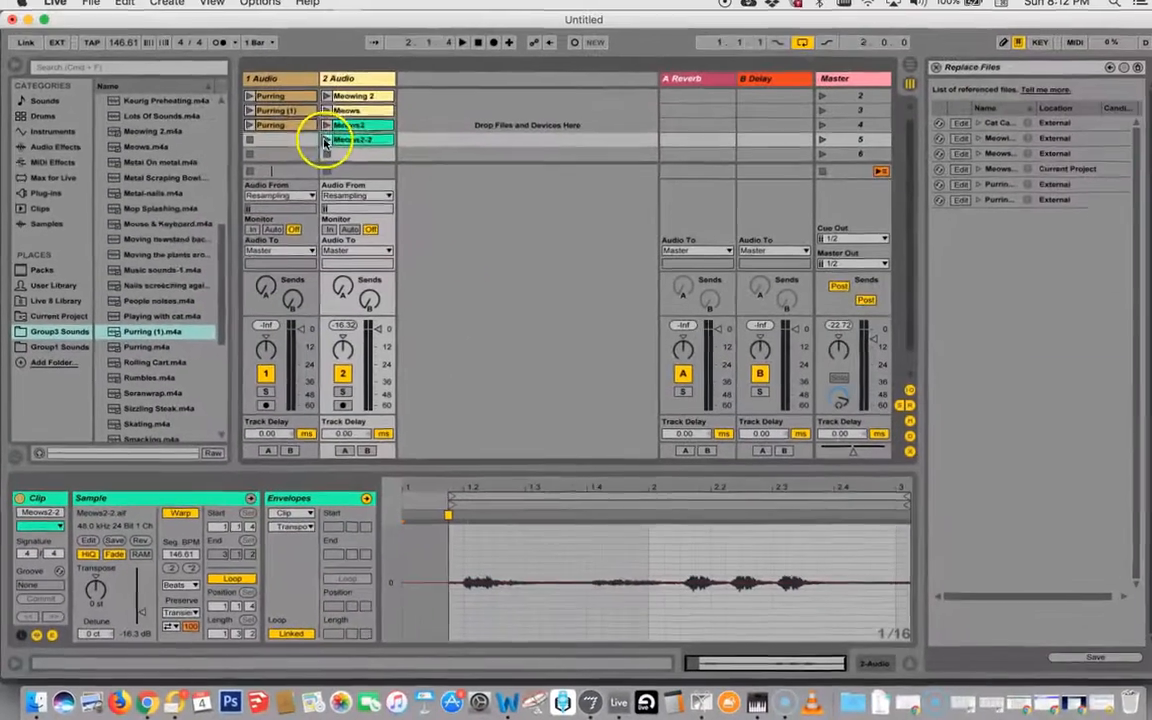
Launch the looping Meows2-2 clip and listen to it repeat while watching its waveform
{"action": "left_click", "coordinate": [323, 146]}
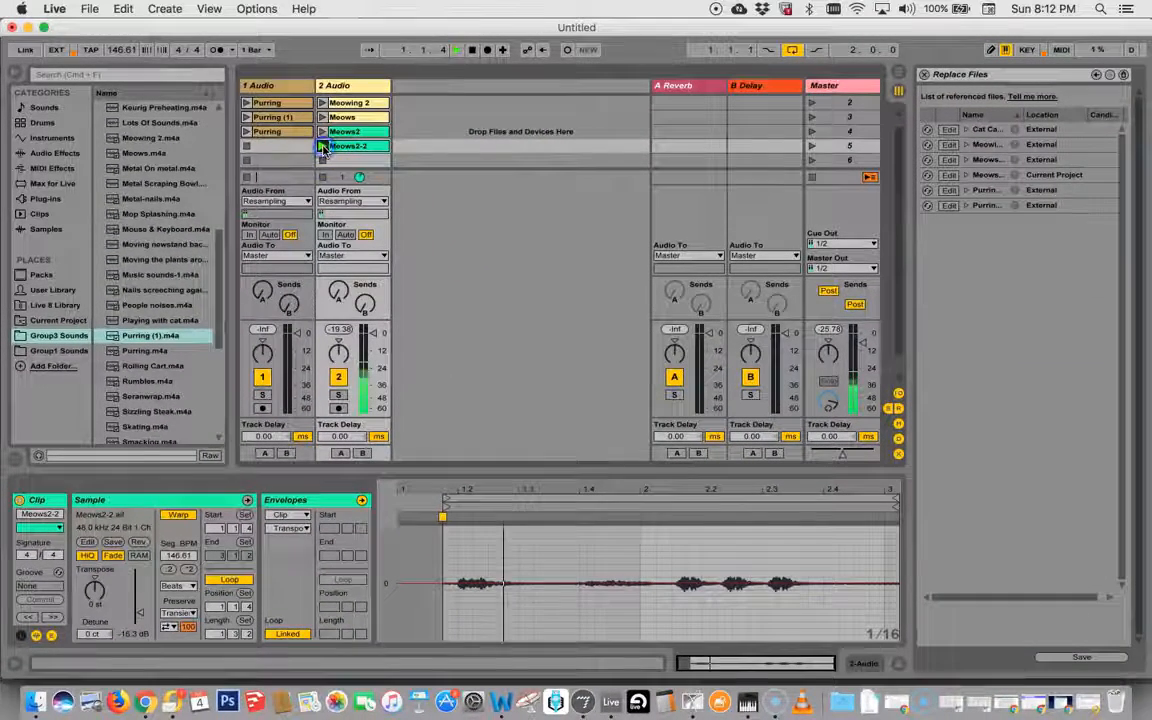
{"action": "left_click", "coordinate": [529, 576]}
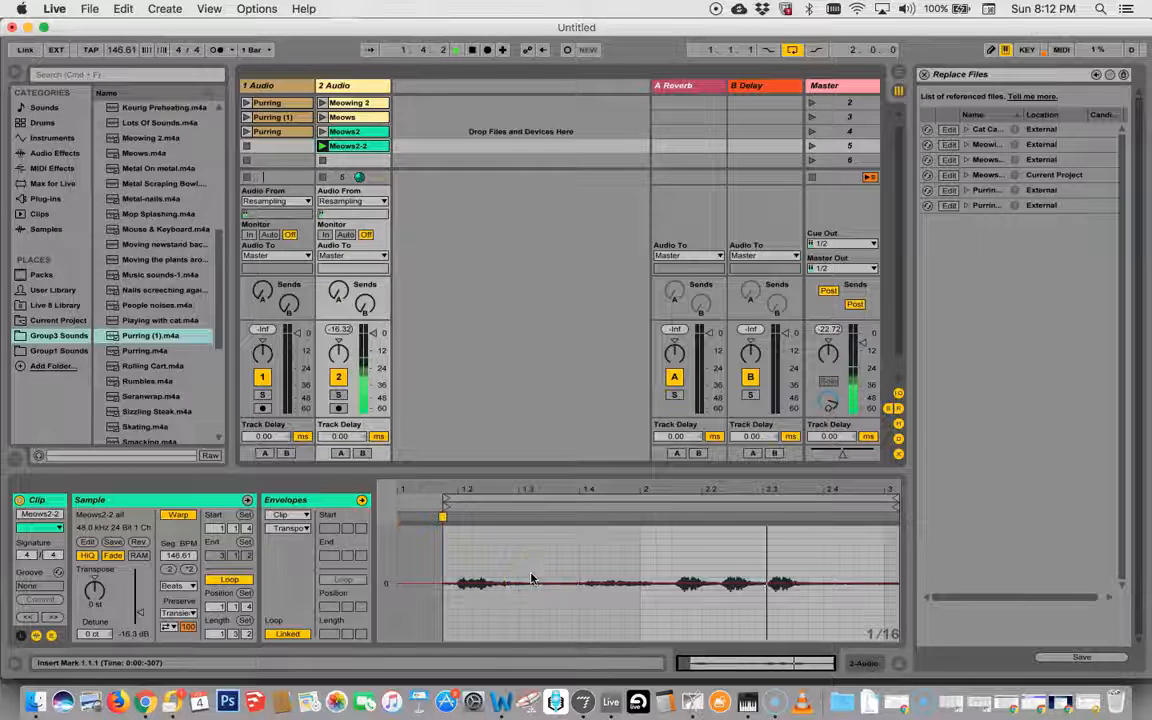
{"action": "left_click", "coordinate": [512, 576]}
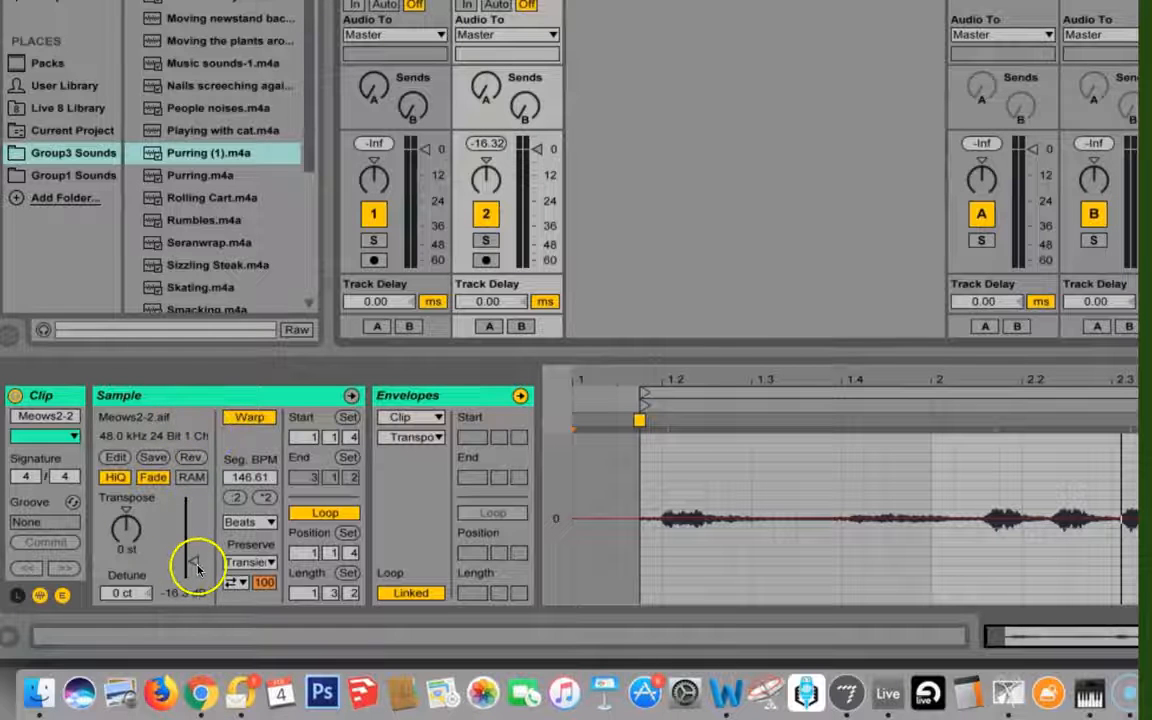
Raise the Meows2-2 clip's gain to -0.41 dB and play it back at the louder level
{"action": "left_click_drag", "start_coordinate": [194, 561], "coordinate": [168, 563]}
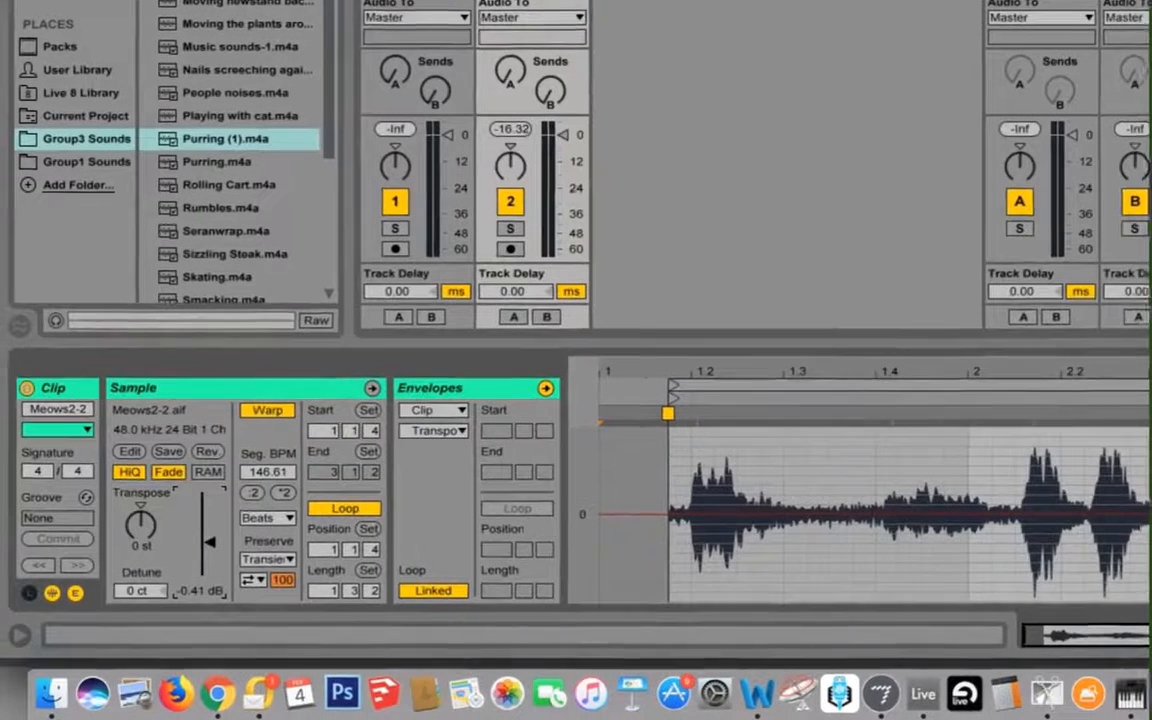
{"action": "key", "text": "space"}
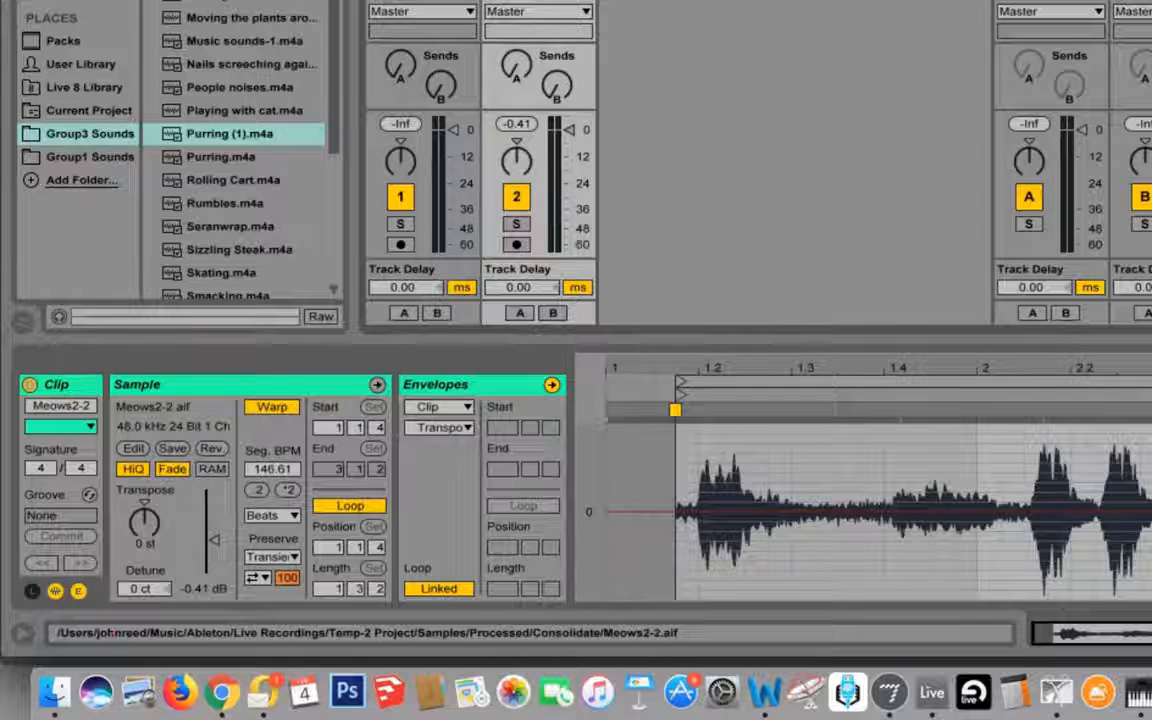
{"action": "left_click", "coordinate": [422, 3]}
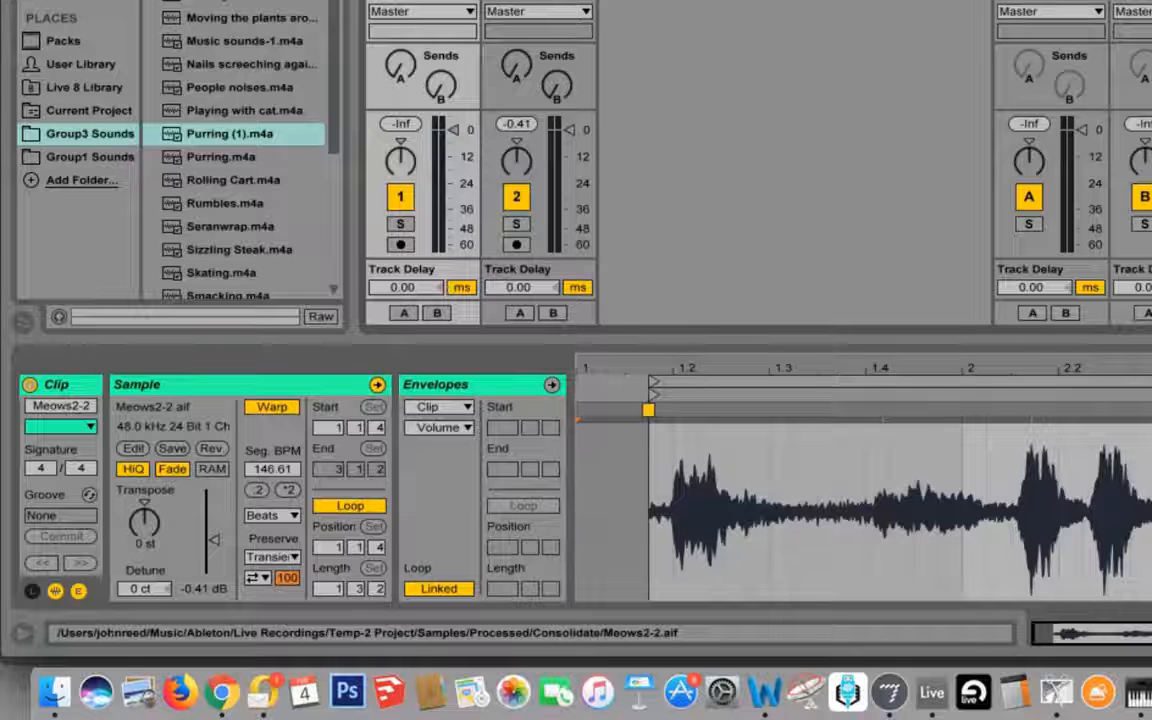
Color the copied Meows2-2 clip on track 1 green and rename it Meows2-Low
{"action": "right_click", "coordinate": [445, 2]}
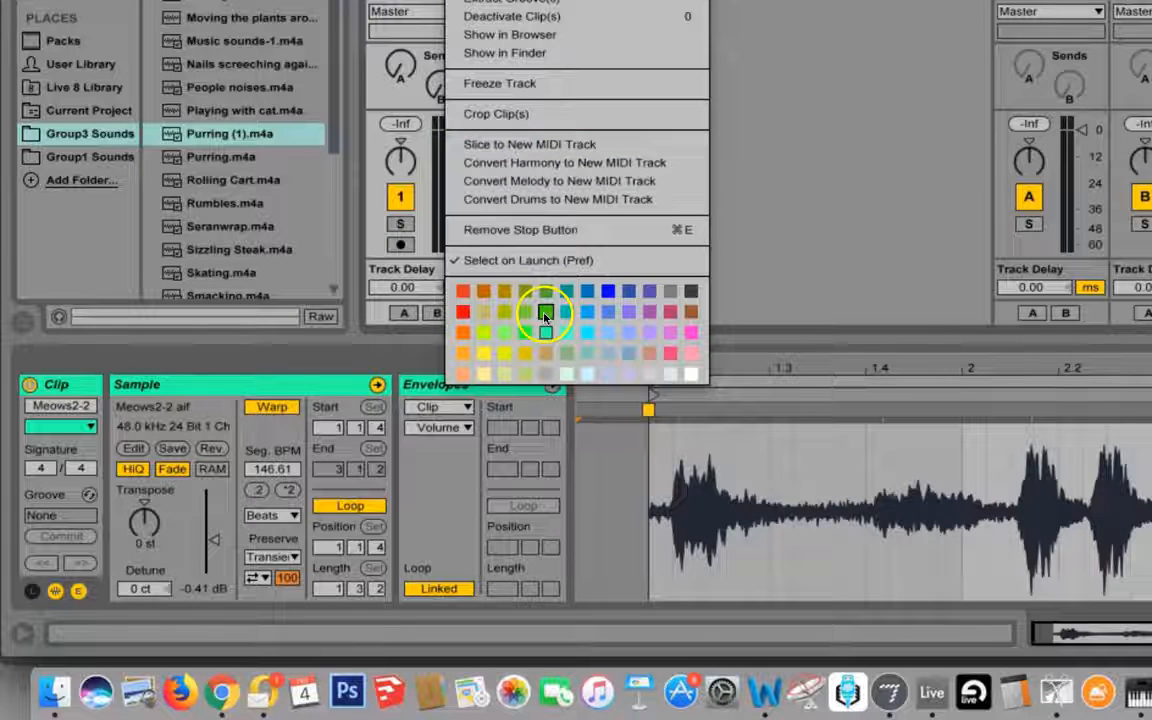
{"action": "left_click", "coordinate": [525, 333]}
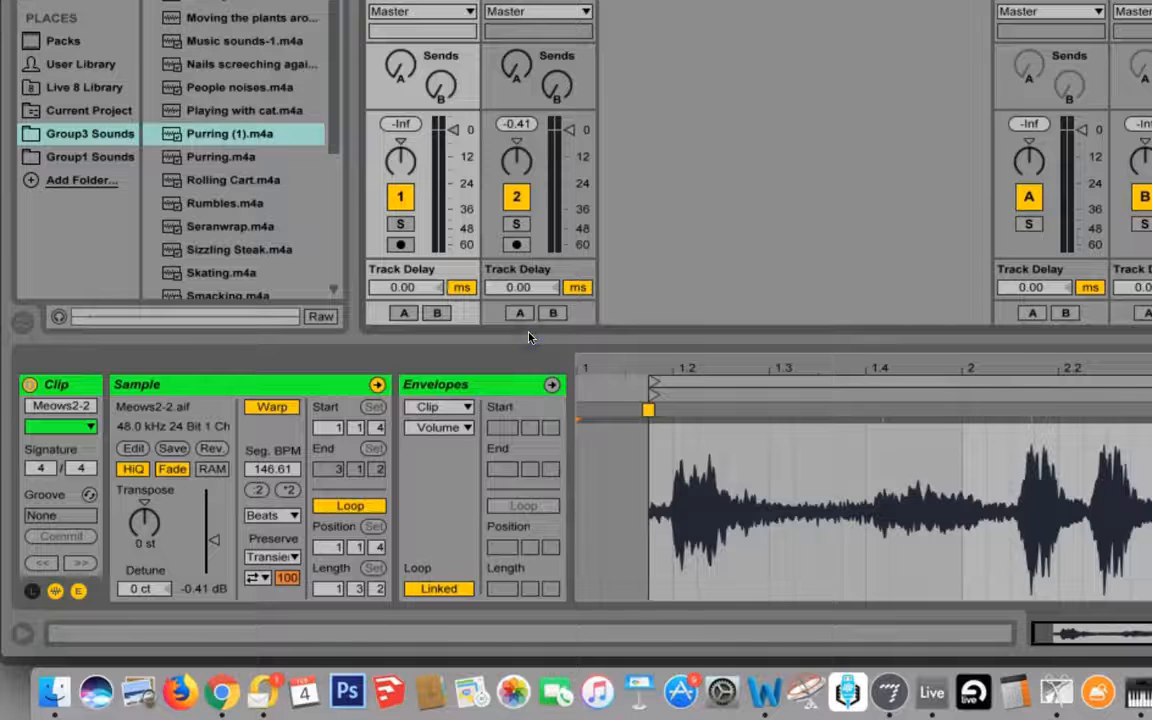
{"action": "right_click", "coordinate": [446, 2]}
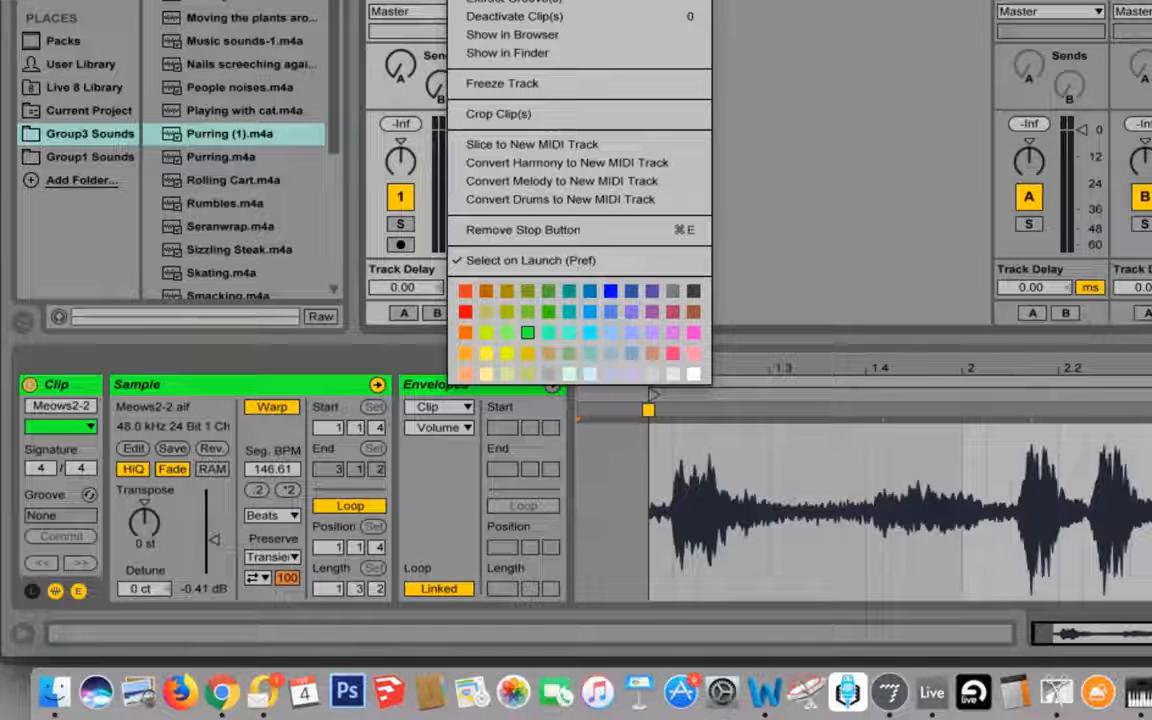
{"action": "key", "text": "Escape"}
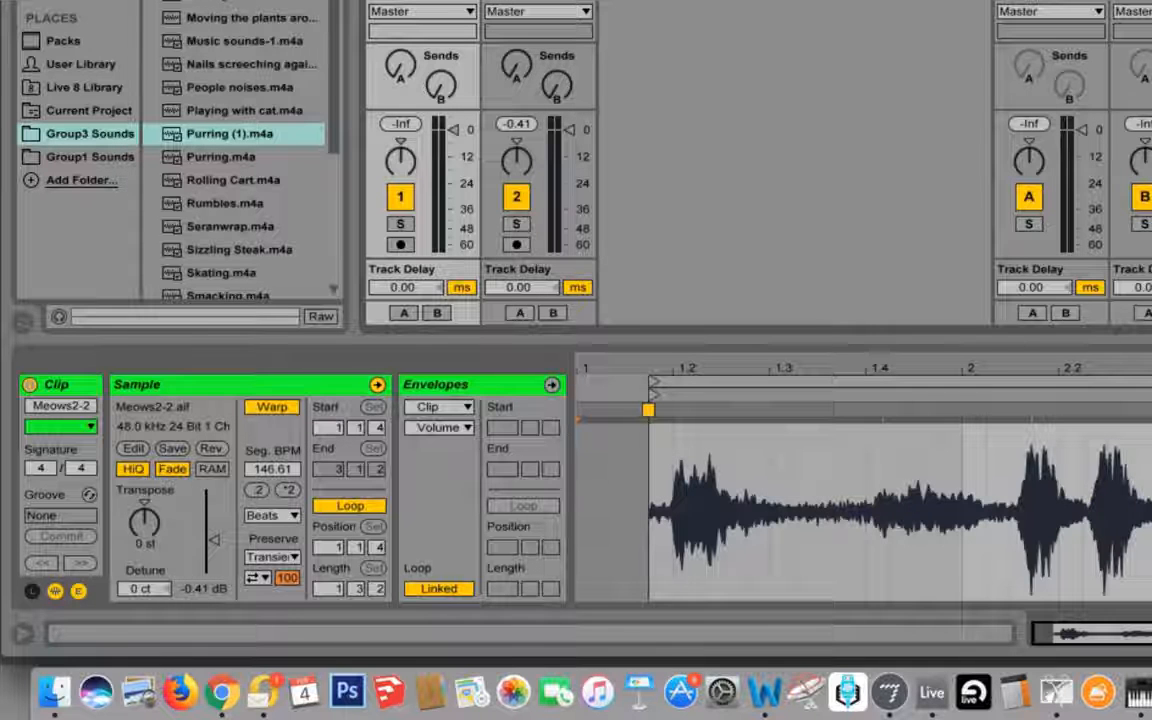
{"action": "key", "text": "Delete"}
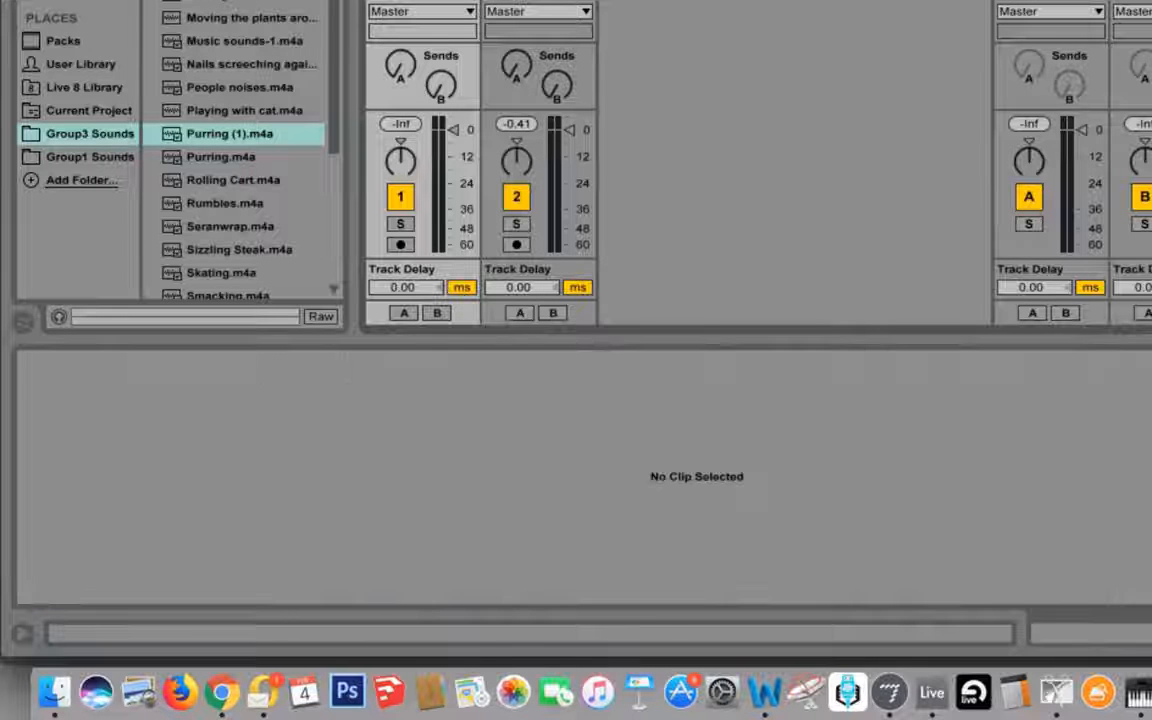
{"action": "key", "text": "super+z"}
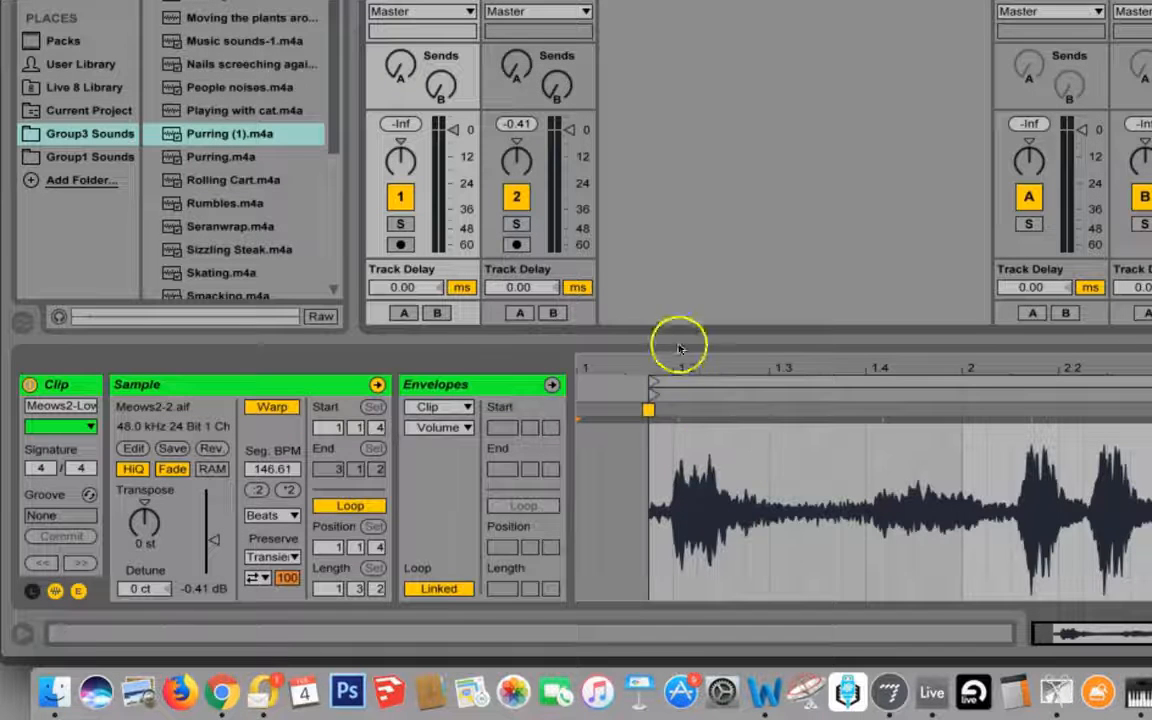
Launch the Meows2-Low clip and try lower transpositions such as -15 and -10 st while listening, settling on -1 st
{"action": "key", "text": "space"}
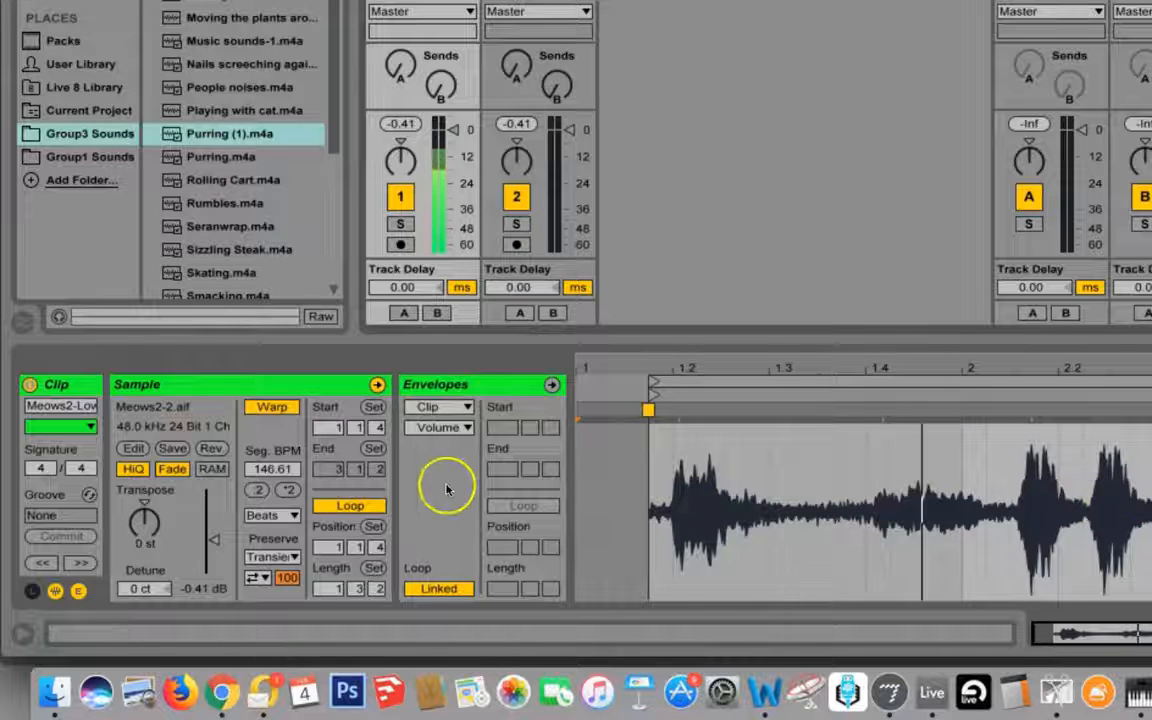
{"action": "left_click", "coordinate": [142, 525]}
{"action": "left_click_drag", "start_coordinate": [142, 525], "coordinate": [142, 525]}
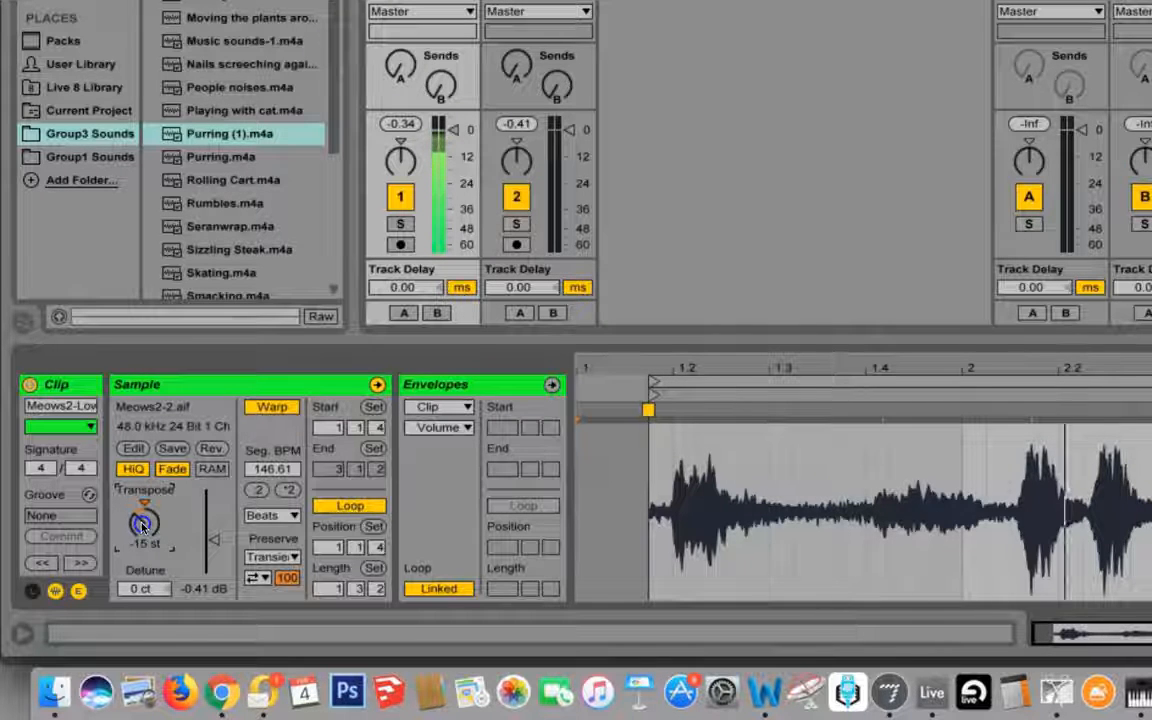
{"action": "key", "text": "Up"}
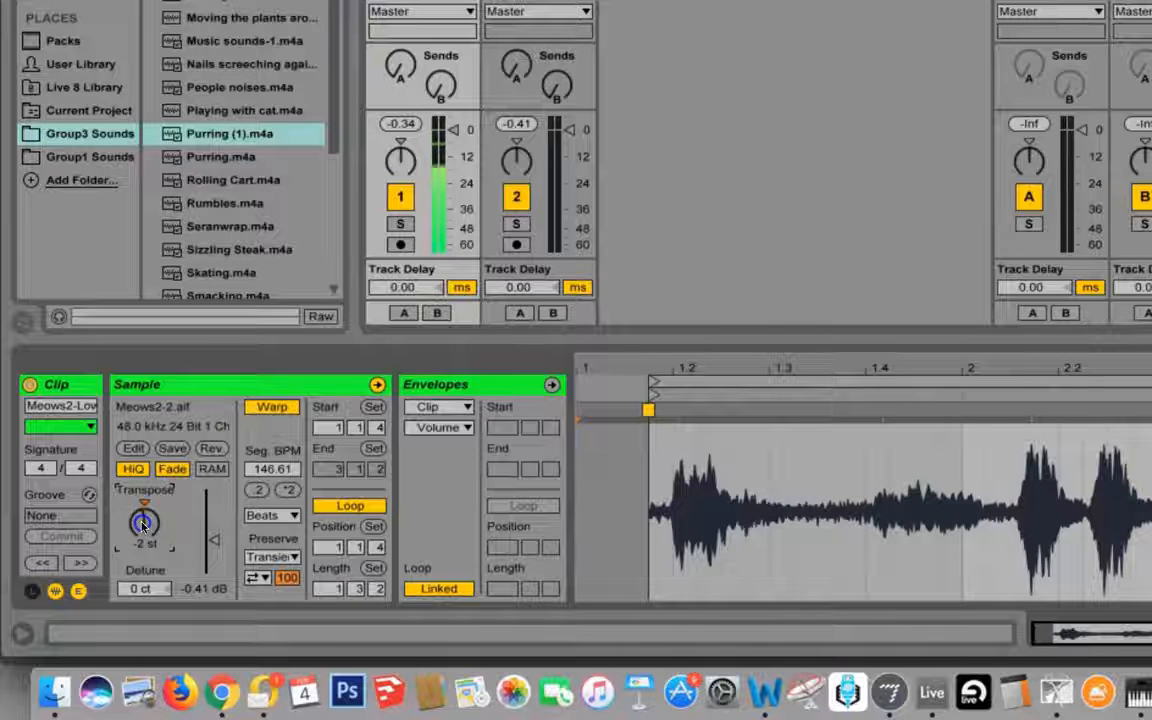
{"action": "key", "text": "Up"}
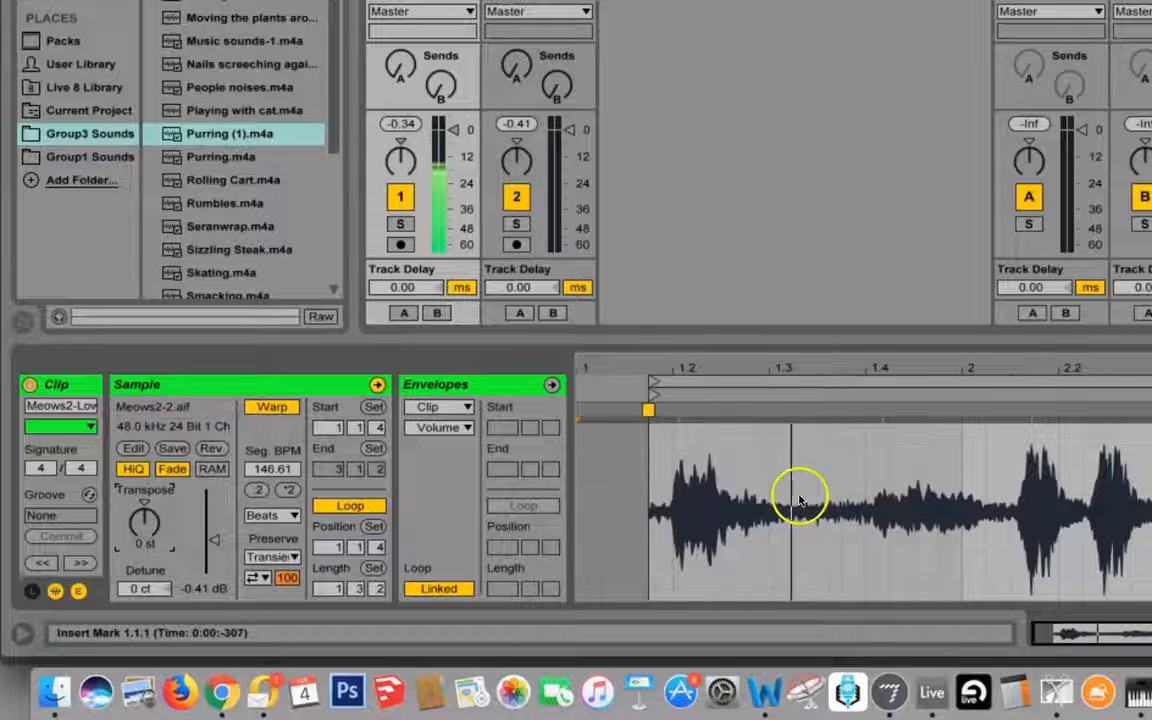
{"action": "left_click", "coordinate": [143, 520]}
{"action": "left_click_drag", "start_coordinate": [143, 523], "coordinate": [143, 529]}
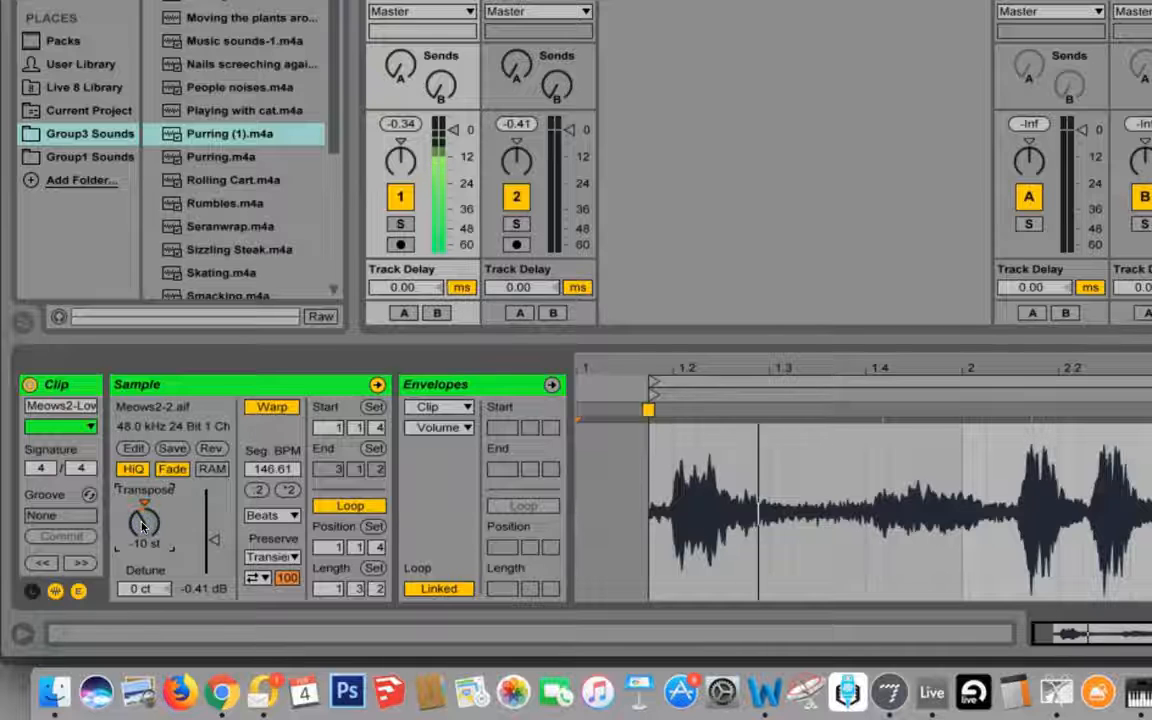
{"action": "left_click_drag", "start_coordinate": [143, 524], "coordinate": [143, 522]}
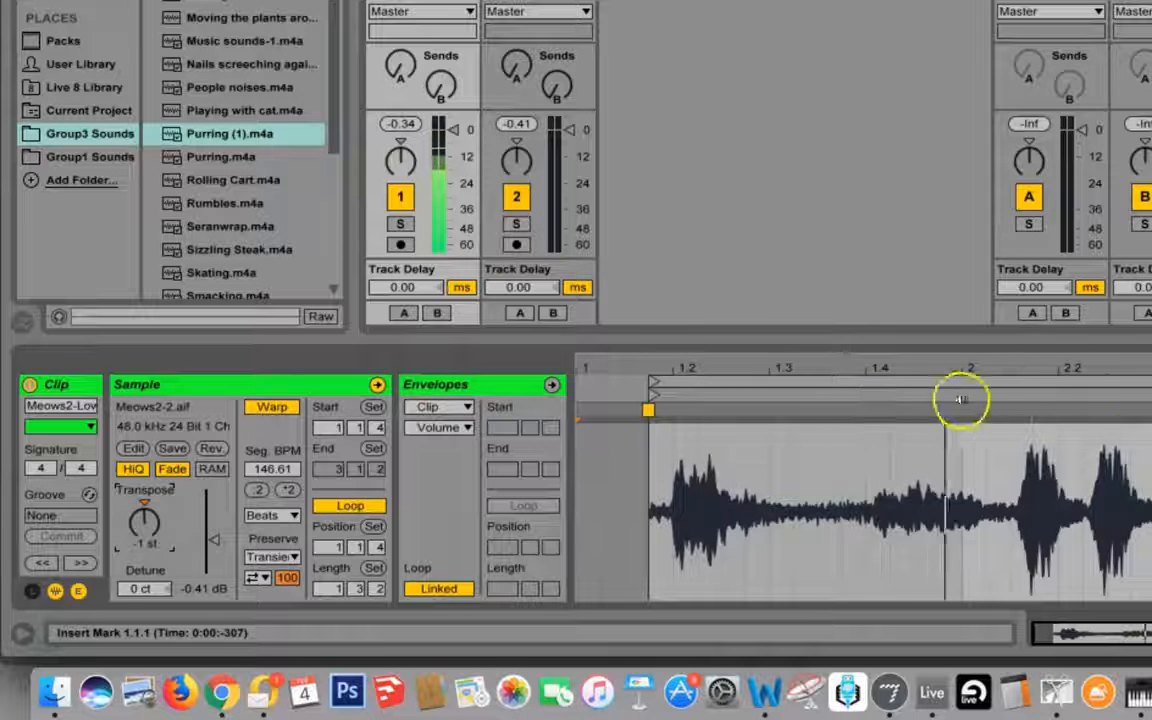
Show the Transposition Modulation envelope of Meows2-Low and lower it to -8 st using a breakpoint at the first meow
{"action": "left_click", "coordinate": [458, 428]}
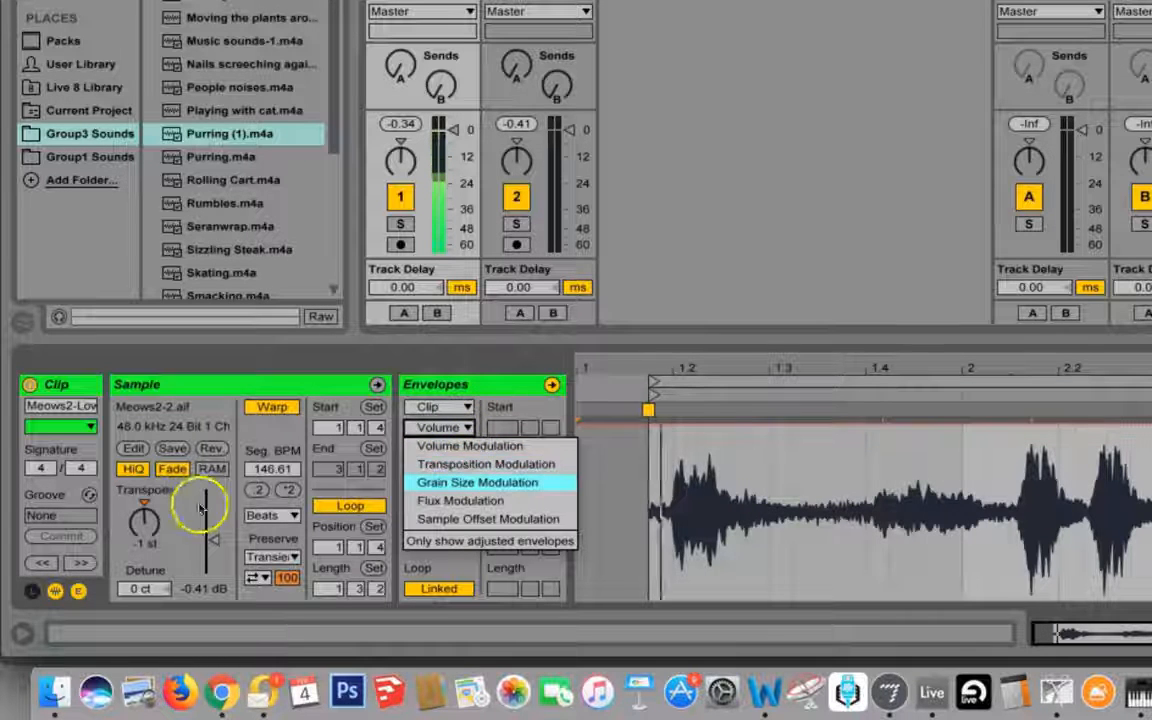
{"action": "left_click", "coordinate": [481, 466]}
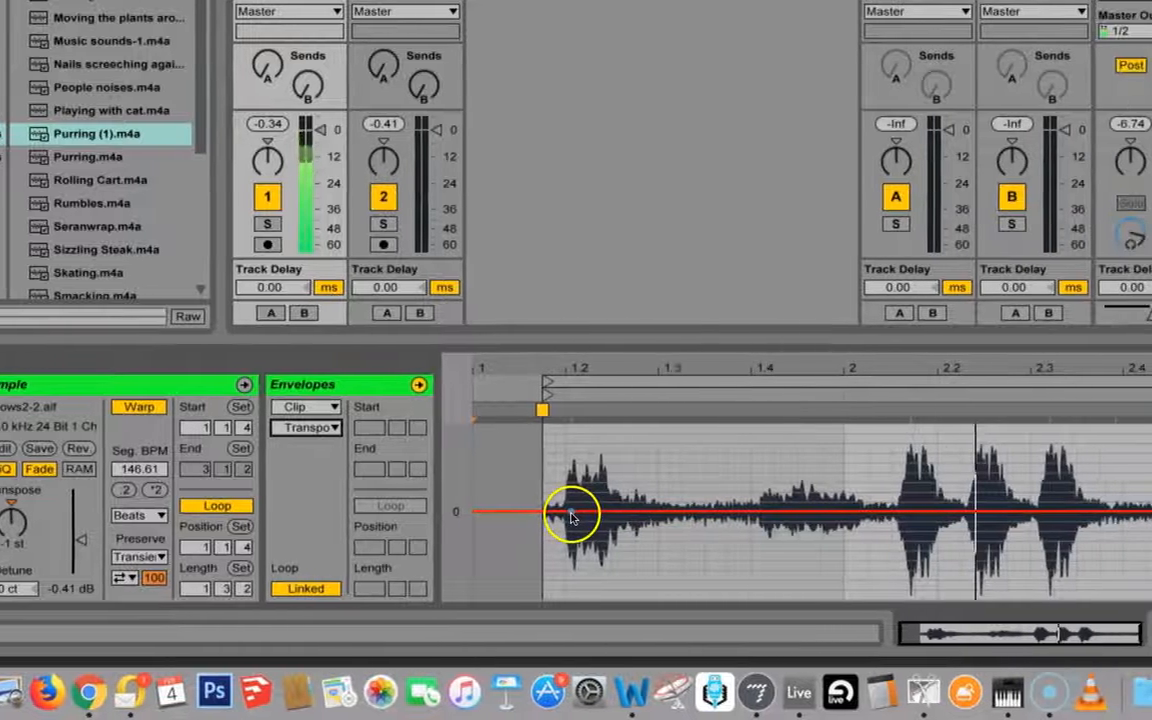
{"action": "left_click_drag", "start_coordinate": [571, 515], "coordinate": [572, 520]}
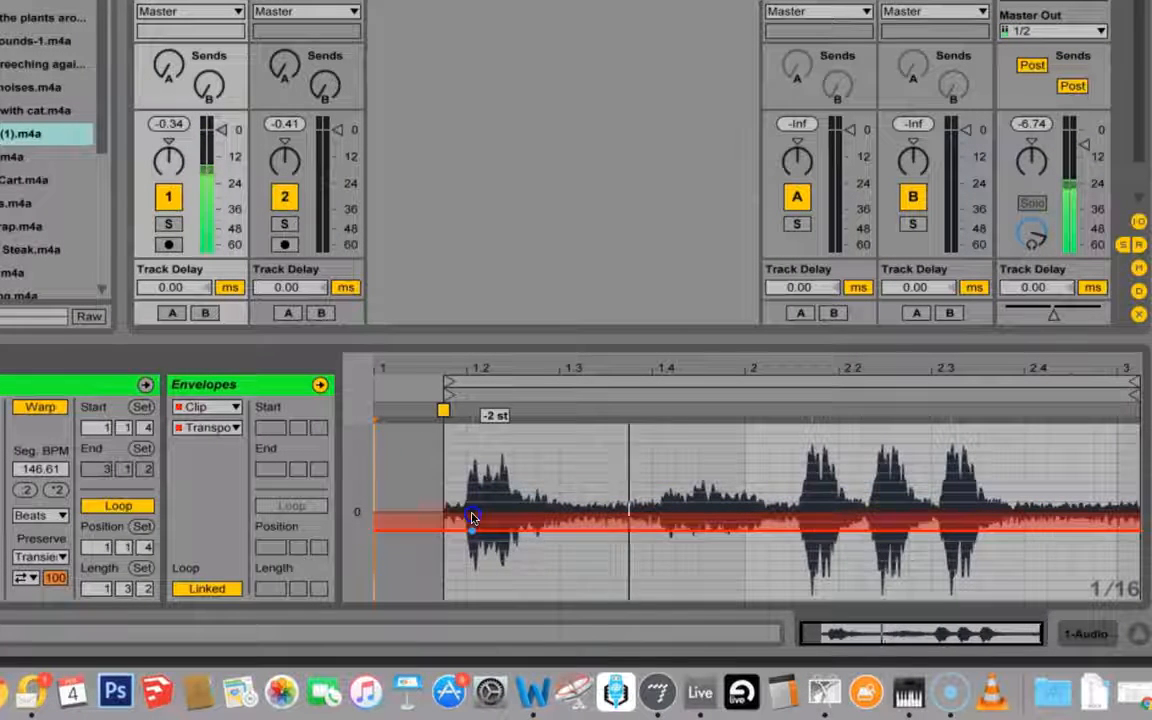
{"action": "left_click_drag", "start_coordinate": [473, 517], "coordinate": [473, 517]}
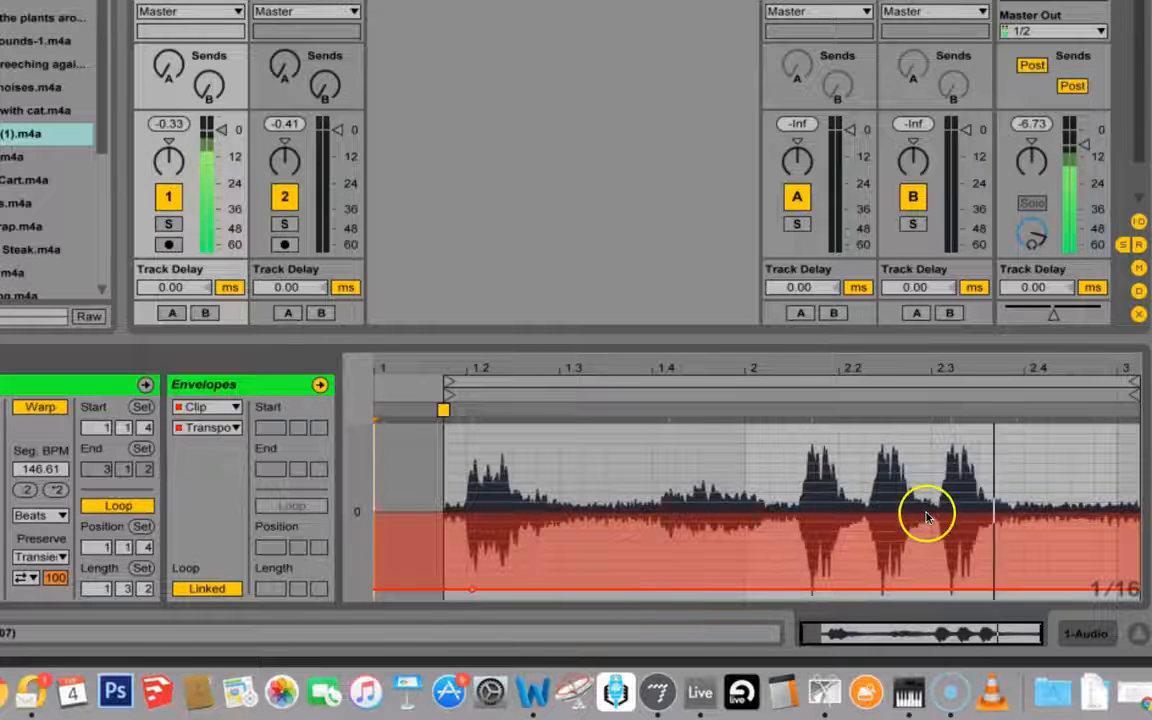
Try ramping the transposition envelope upward with a breakpoint just before beat 2, then return that breakpoint to the lowered level
{"action": "right_click", "coordinate": [776, 592]}
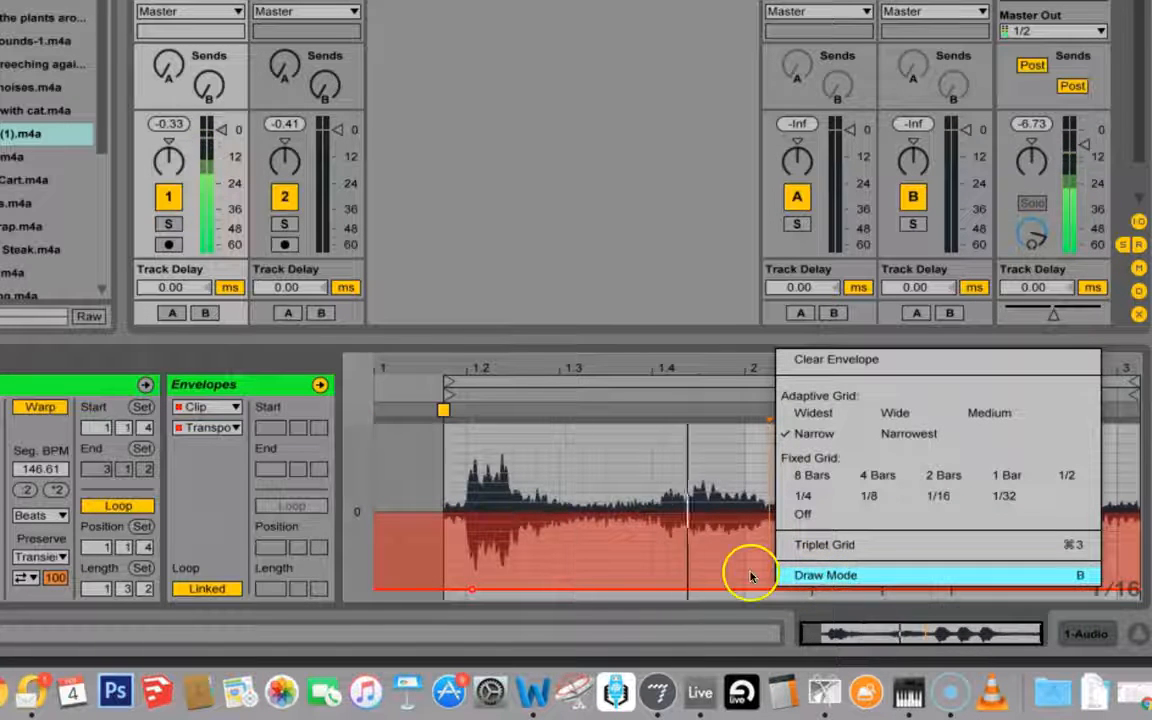
{"action": "left_click", "coordinate": [751, 577]}
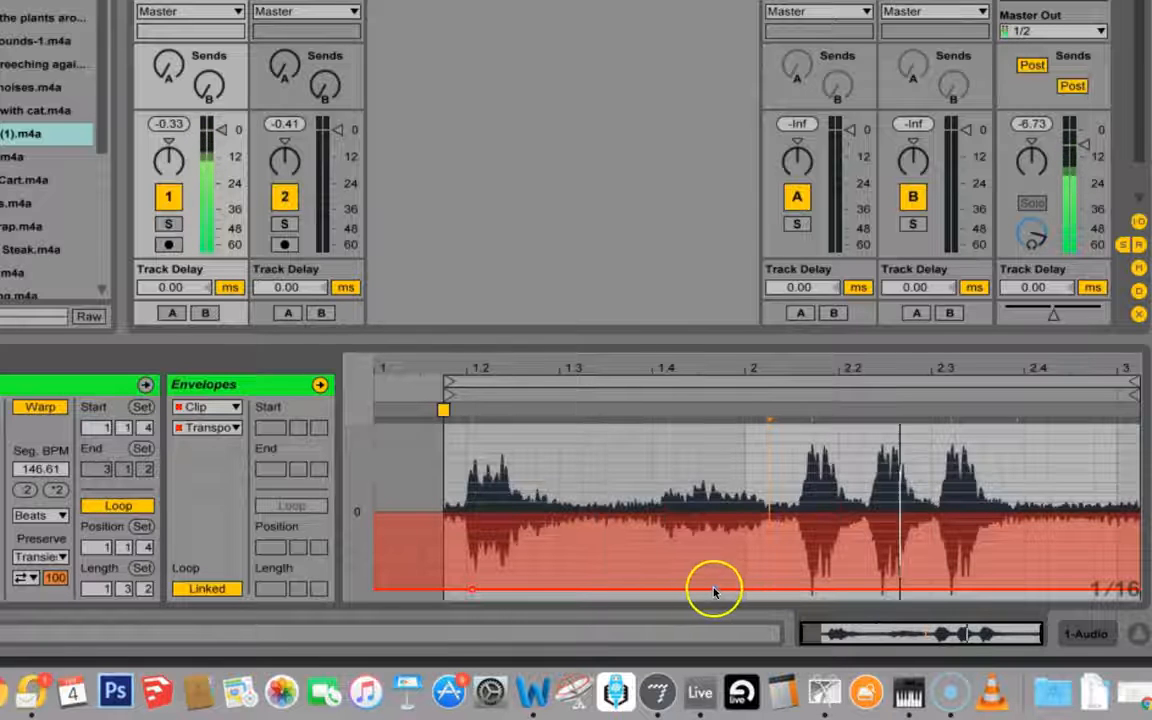
{"action": "left_click", "coordinate": [722, 591]}
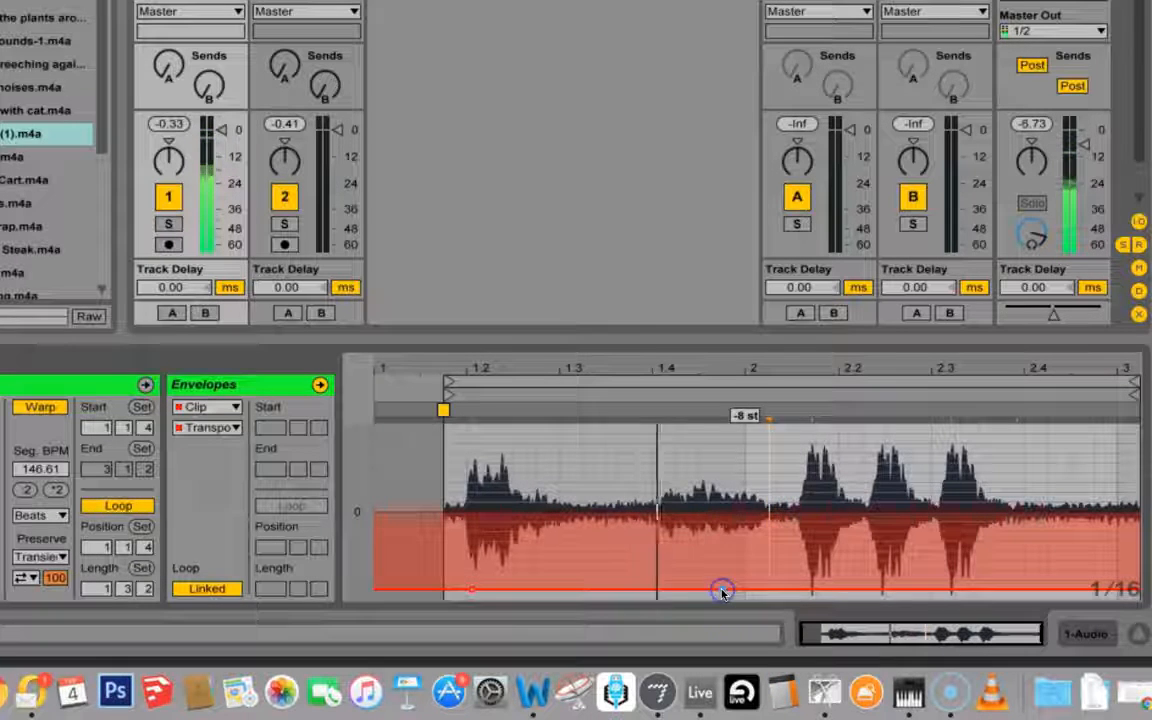
{"action": "left_click_drag", "start_coordinate": [726, 590], "coordinate": [721, 560]}
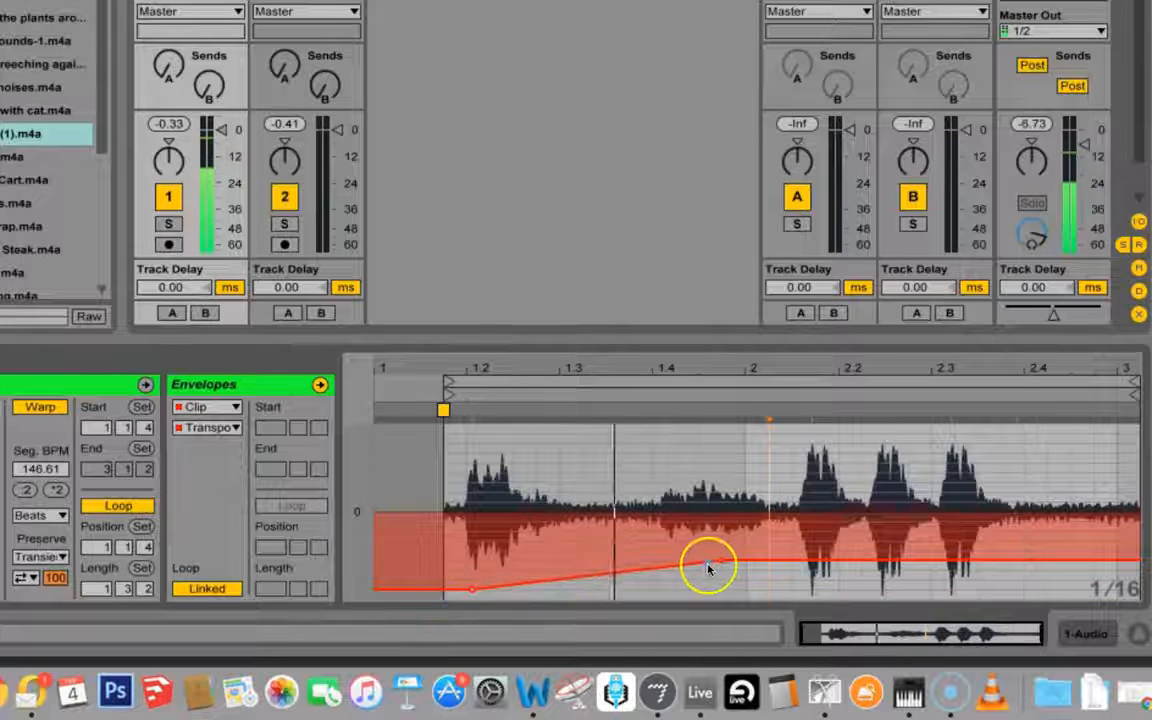
{"action": "left_click_drag", "start_coordinate": [725, 554], "coordinate": [740, 591]}
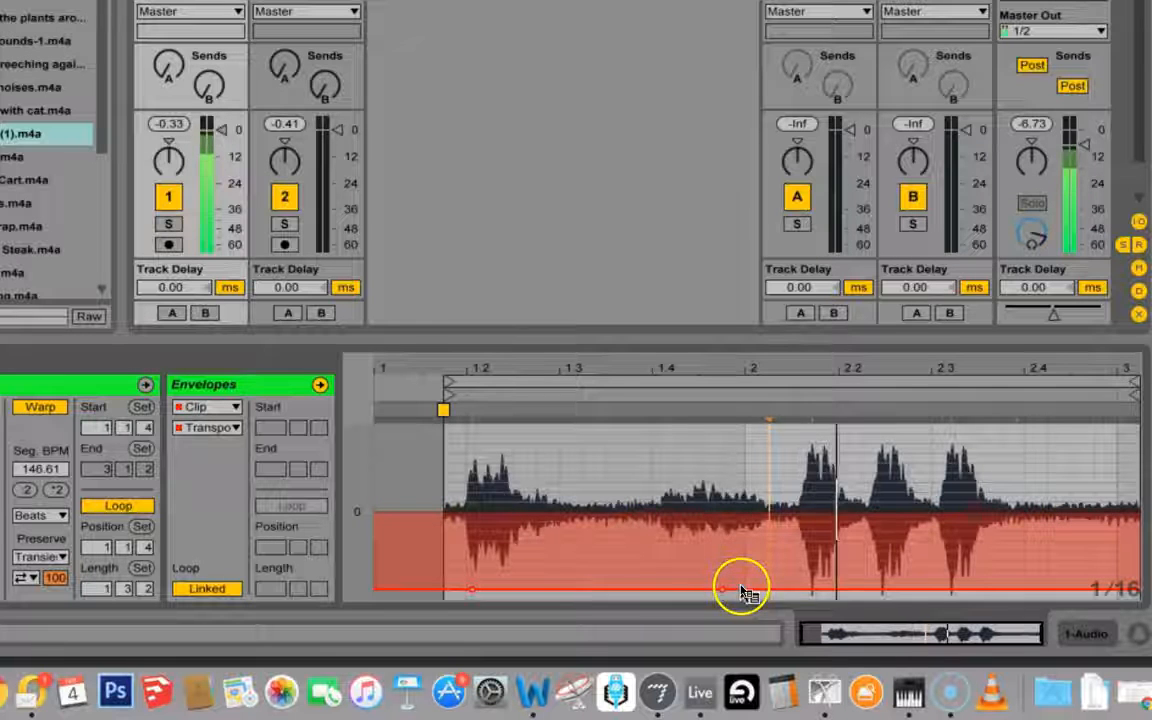
Enable Draw Mode and draw rising transposition steps across the last three meows up to the end of the clip
{"action": "right_click", "coordinate": [740, 592]}
{"action": "left_click", "coordinate": [773, 577]}
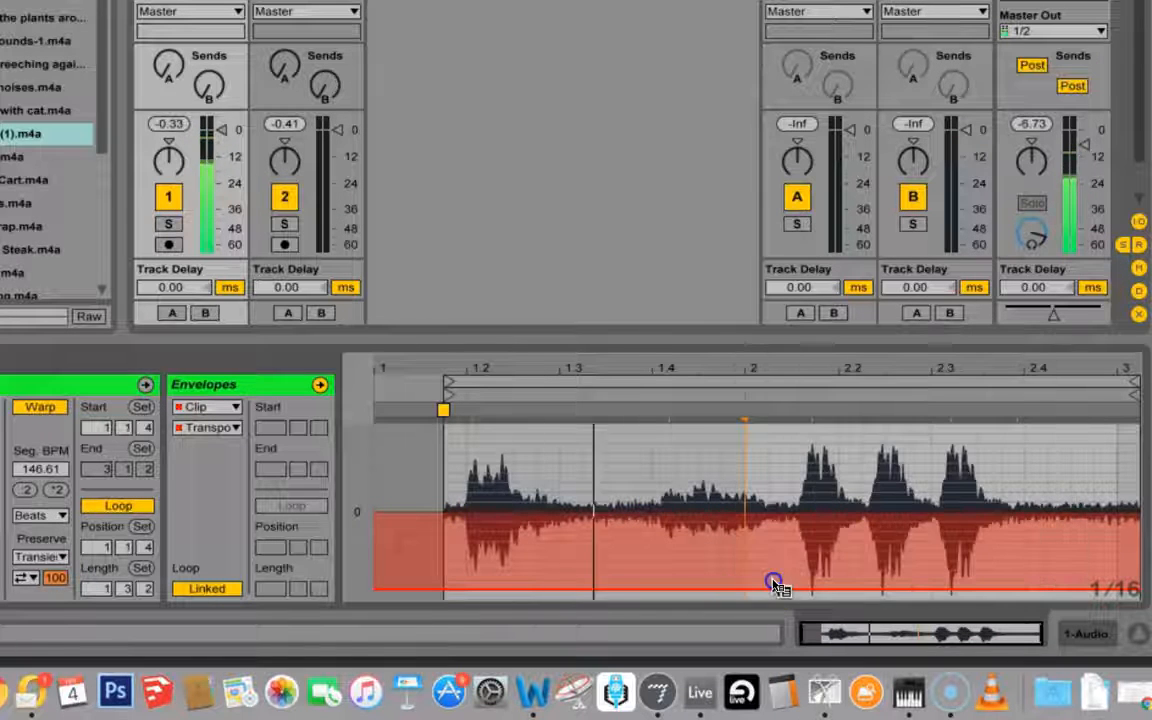
{"action": "mouse_move", "coordinate": [776, 589]}
{"action": "left_mouse_down"}
{"action": "mouse_move", "coordinate": [931, 571]}
{"action": "mouse_move", "coordinate": [959, 554]}
{"action": "mouse_move", "coordinate": [1005, 557]}
{"action": "left_mouse_up"}
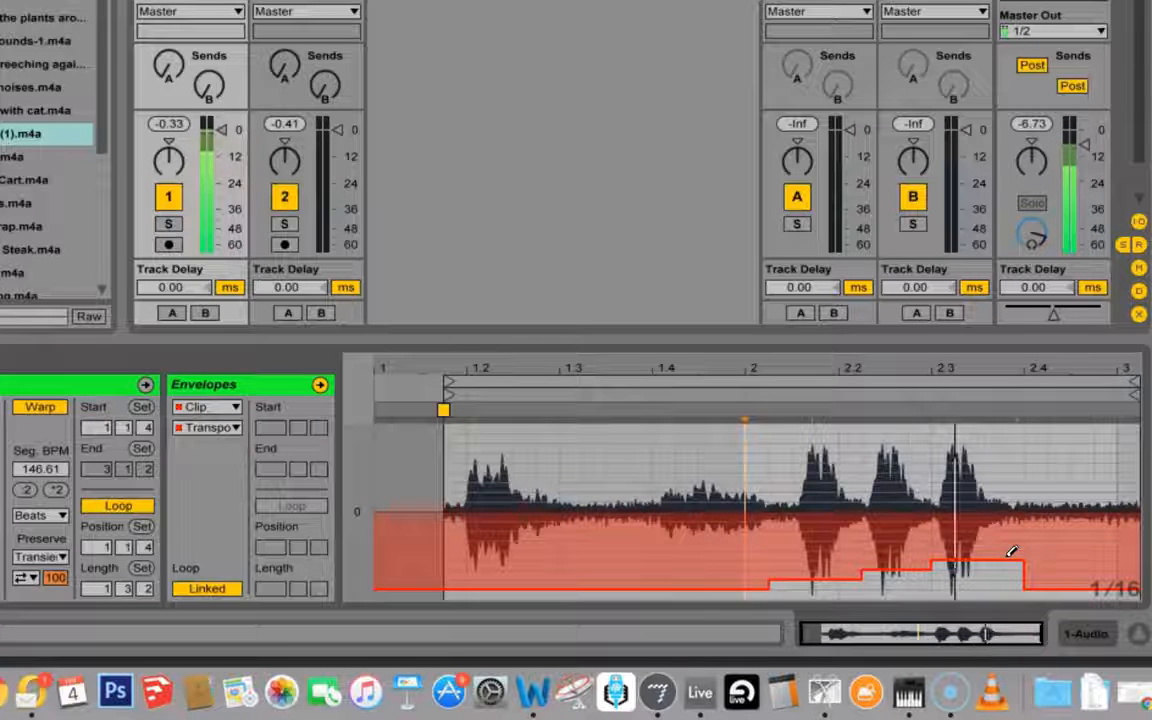
{"action": "mouse_move", "coordinate": [869, 580]}
{"action": "left_mouse_down"}
{"action": "mouse_move", "coordinate": [874, 560]}
{"action": "mouse_move", "coordinate": [943, 543]}
{"action": "mouse_move", "coordinate": [1138, 535]}
{"action": "left_mouse_up"}
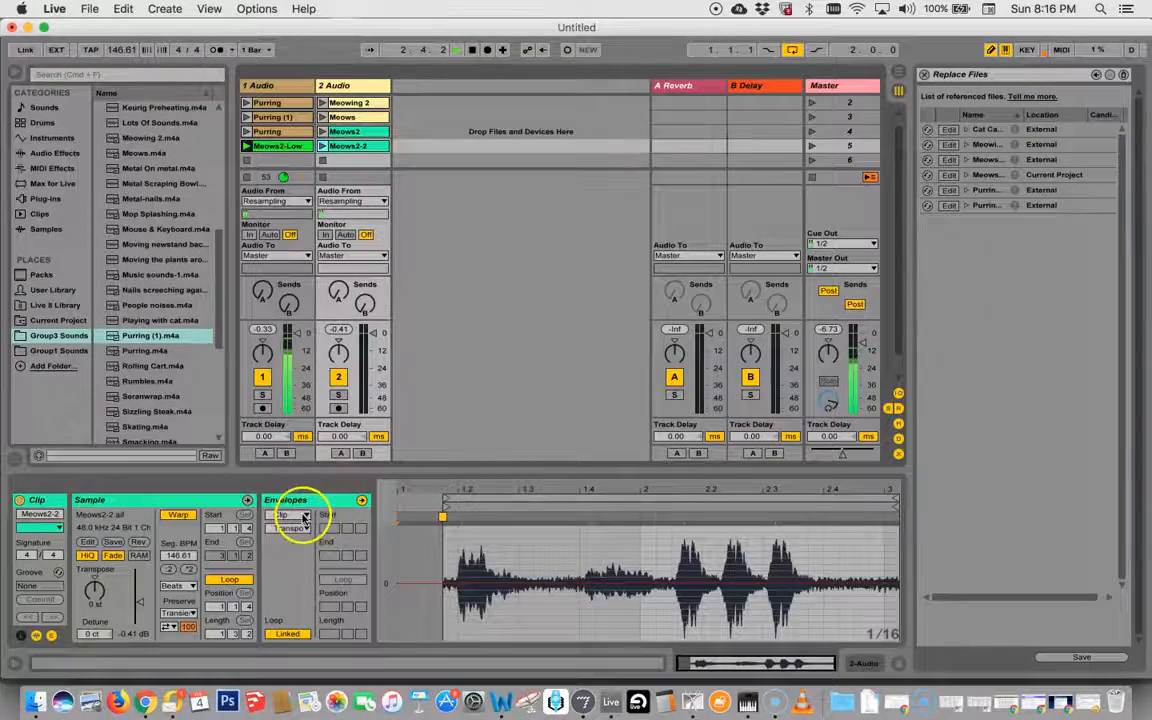
Switch the Meows2-2 clip's envelope display to Mixer and stop all playing clips
{"action": "left_click", "coordinate": [305, 515]}
{"action": "left_click", "coordinate": [298, 530]}
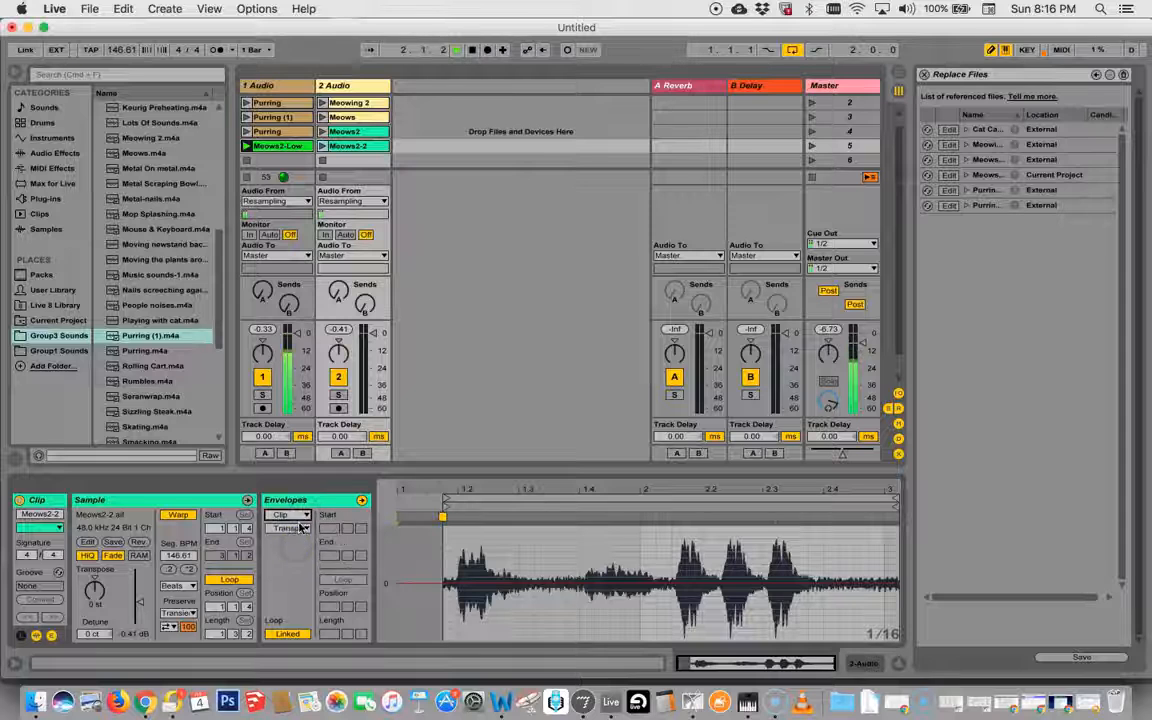
{"action": "left_click", "coordinate": [305, 515]}
{"action": "left_click", "coordinate": [291, 539]}
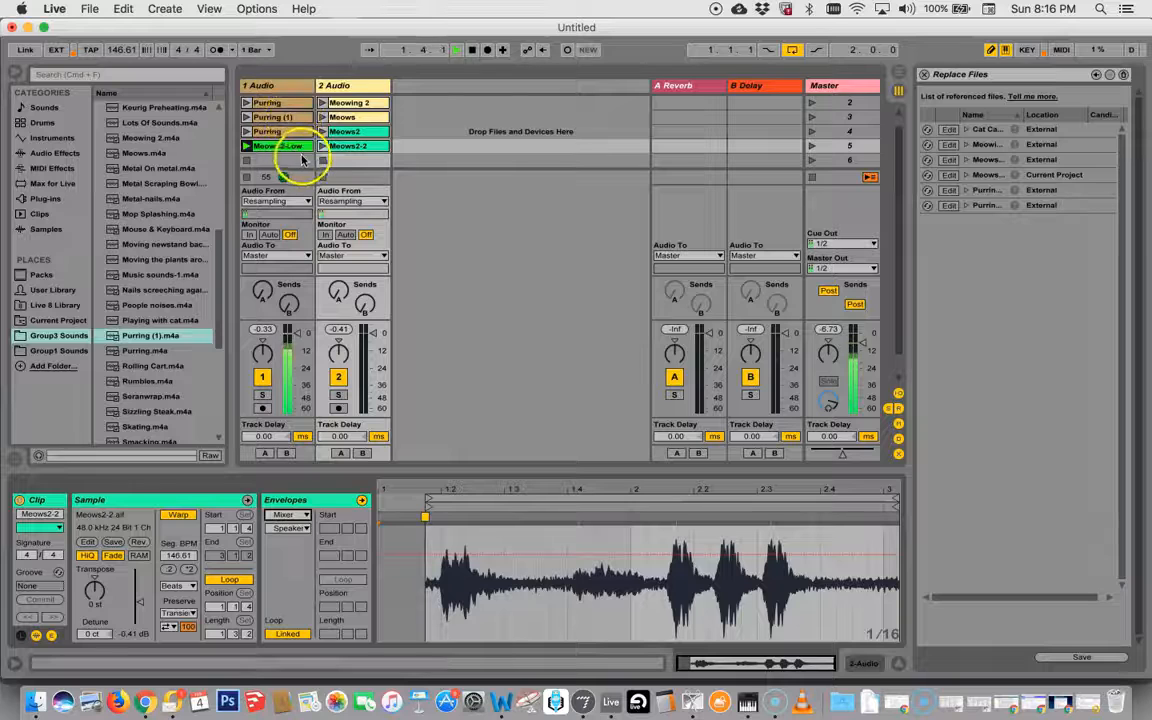
{"action": "left_click", "coordinate": [812, 178]}
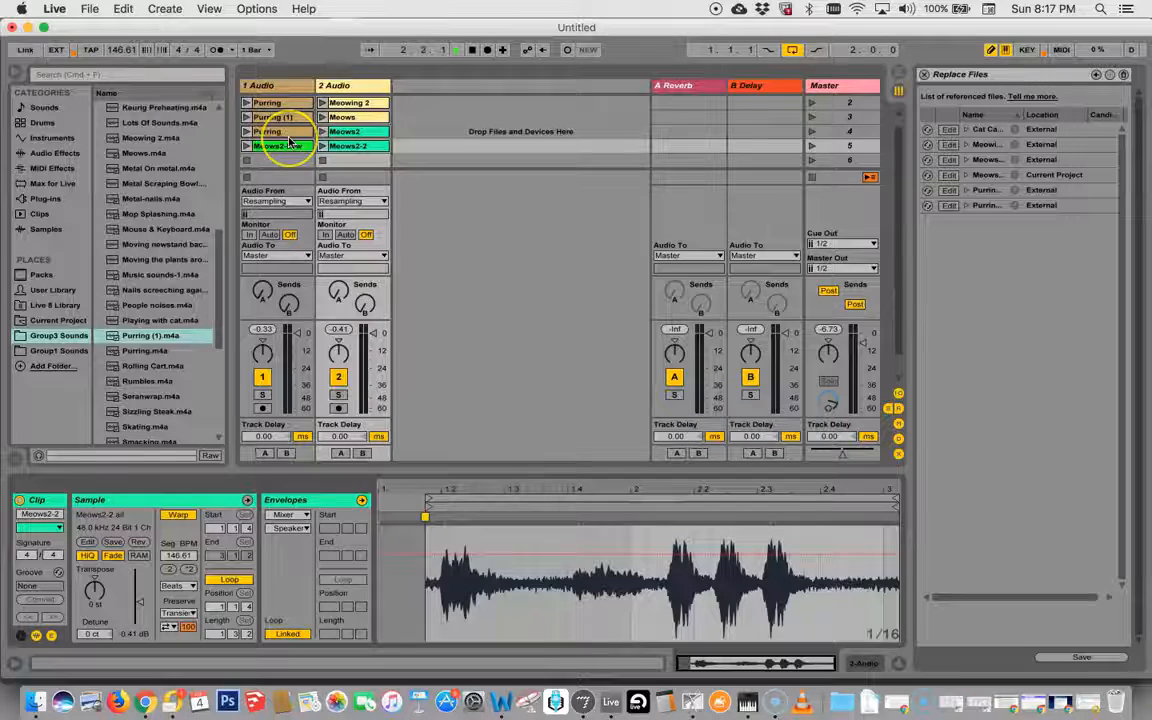
Delete the Meowing 2 clip from track 2 and move Meows2-2 into its emptied slot in scene 2
{"action": "scroll", "coordinate": [262, 125], "scroll_direction": "up", "scroll_amount": 1}
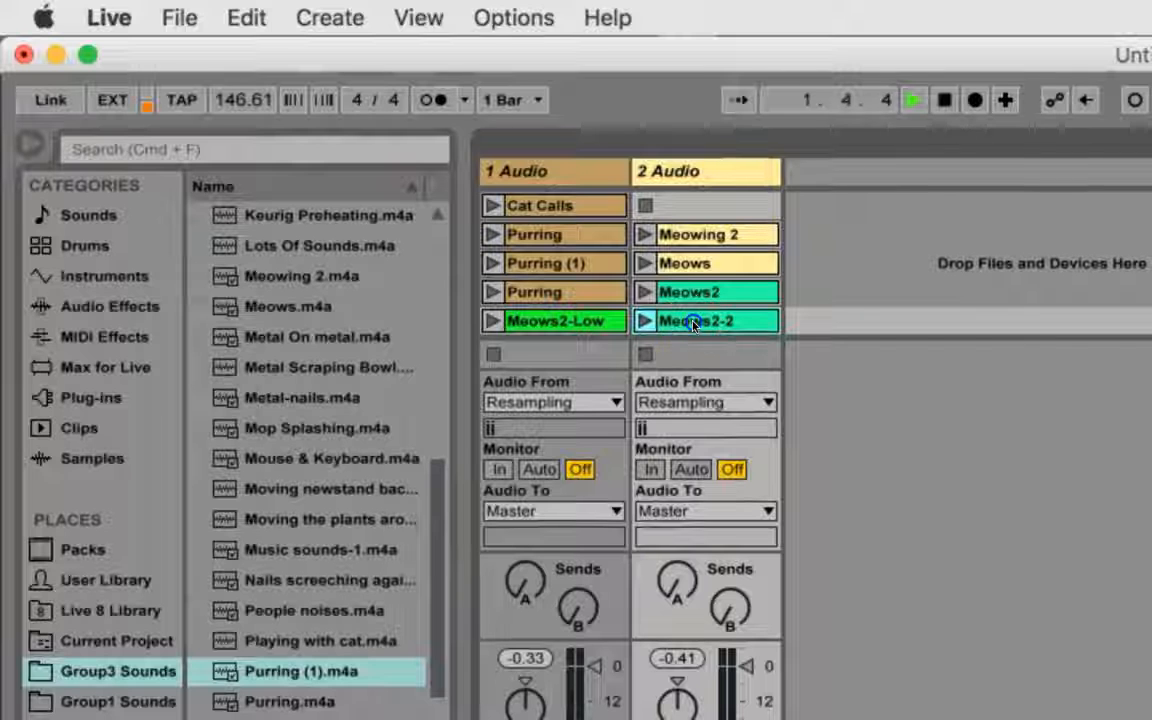
{"action": "left_click", "coordinate": [694, 324]}
{"action": "left_click", "coordinate": [706, 236]}
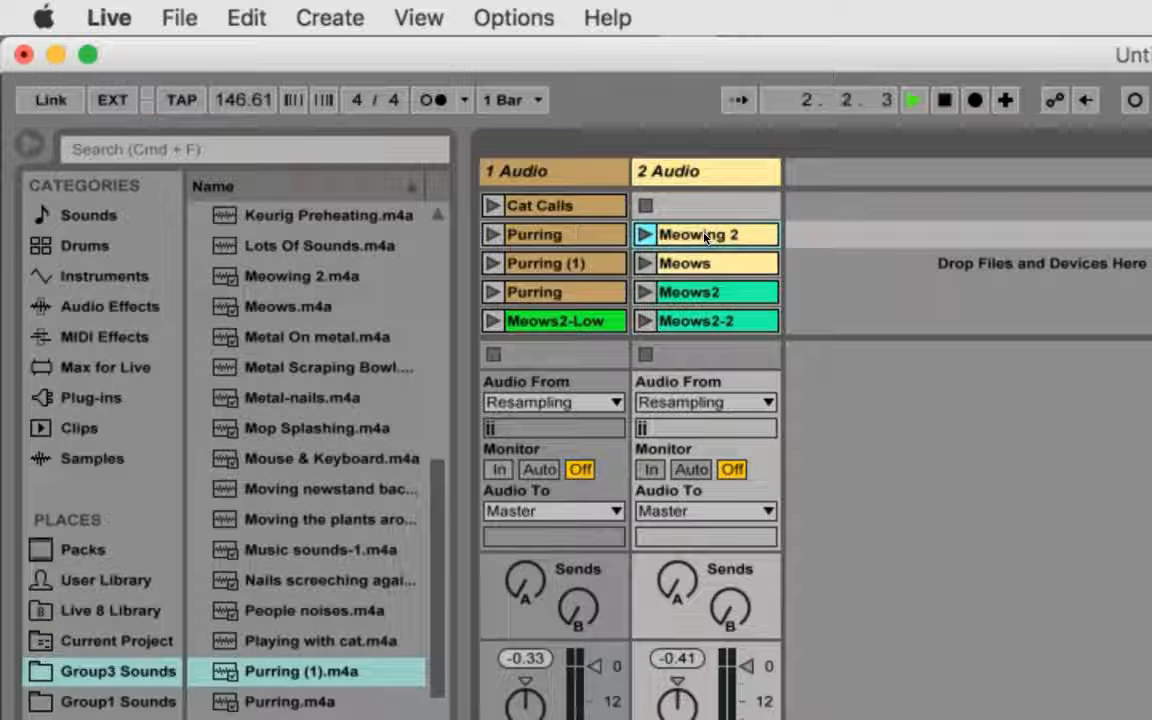
{"action": "key", "text": "Delete"}
{"action": "left_click", "coordinate": [690, 324]}
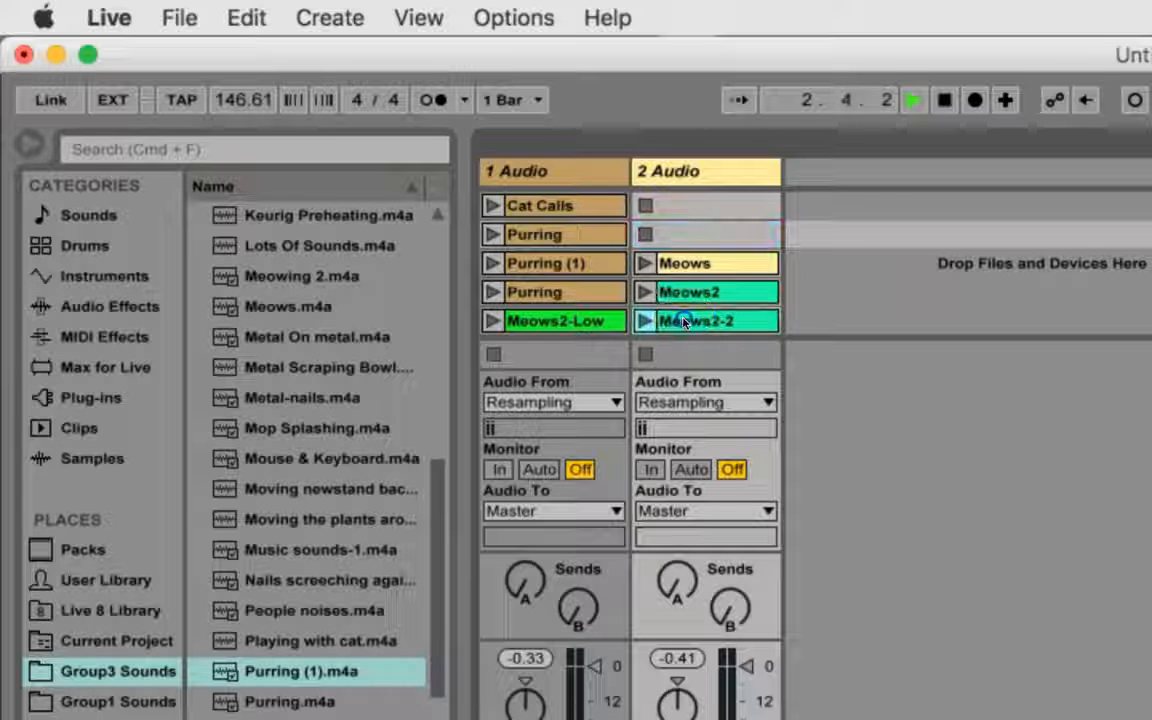
{"action": "left_click_drag", "start_coordinate": [688, 316], "coordinate": [686, 240]}
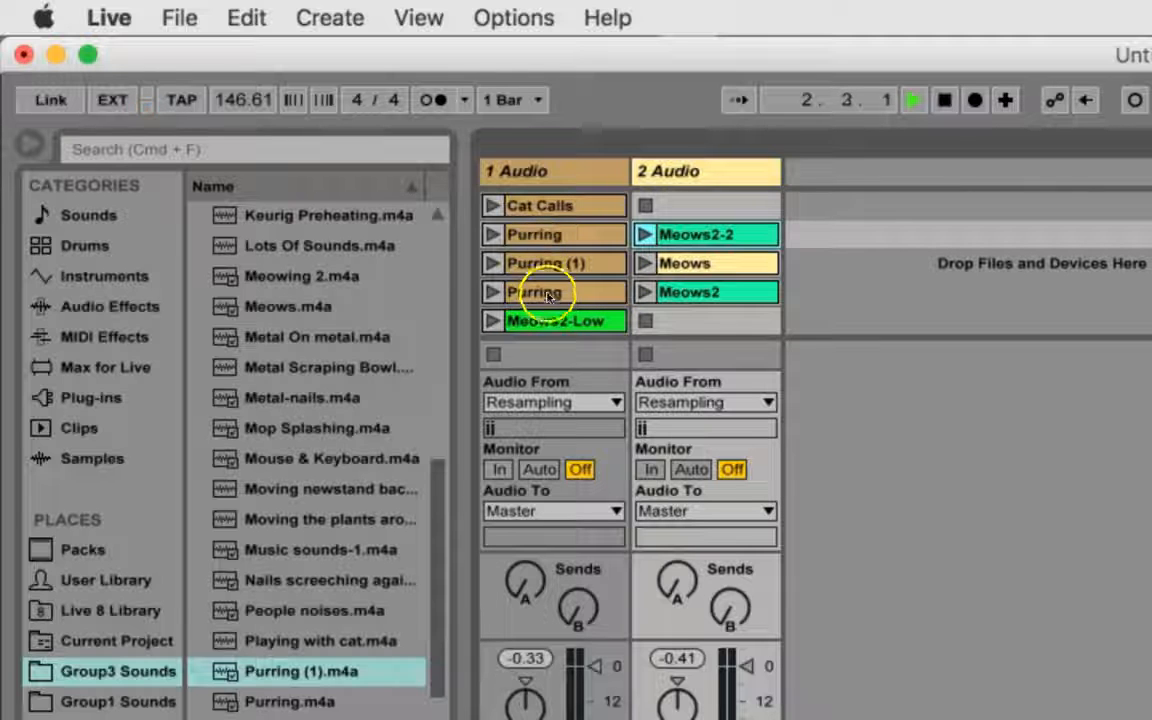
Move Purring (1) to track 2 scene 5, Meows2-Low to track 1 scene 3, and Meows to track 1 scene 6
{"action": "left_click_drag", "start_coordinate": [546, 265], "coordinate": [692, 320]}
{"action": "left_click_drag", "start_coordinate": [522, 321], "coordinate": [542, 263]}
{"action": "left_click", "coordinate": [700, 262]}
{"action": "left_click_drag", "start_coordinate": [700, 262], "coordinate": [550, 322]}
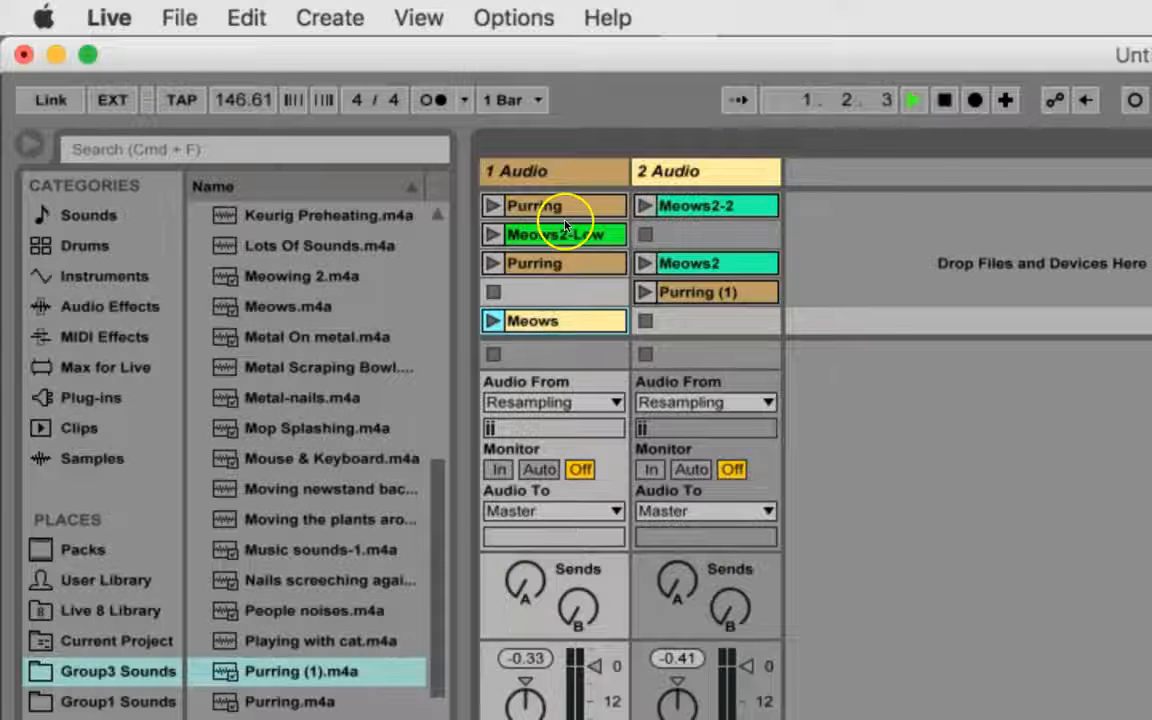
Copy the Meows2-2 clip on track 2 into the empty slot directly below it in scene 3
{"action": "left_click", "coordinate": [703, 205]}
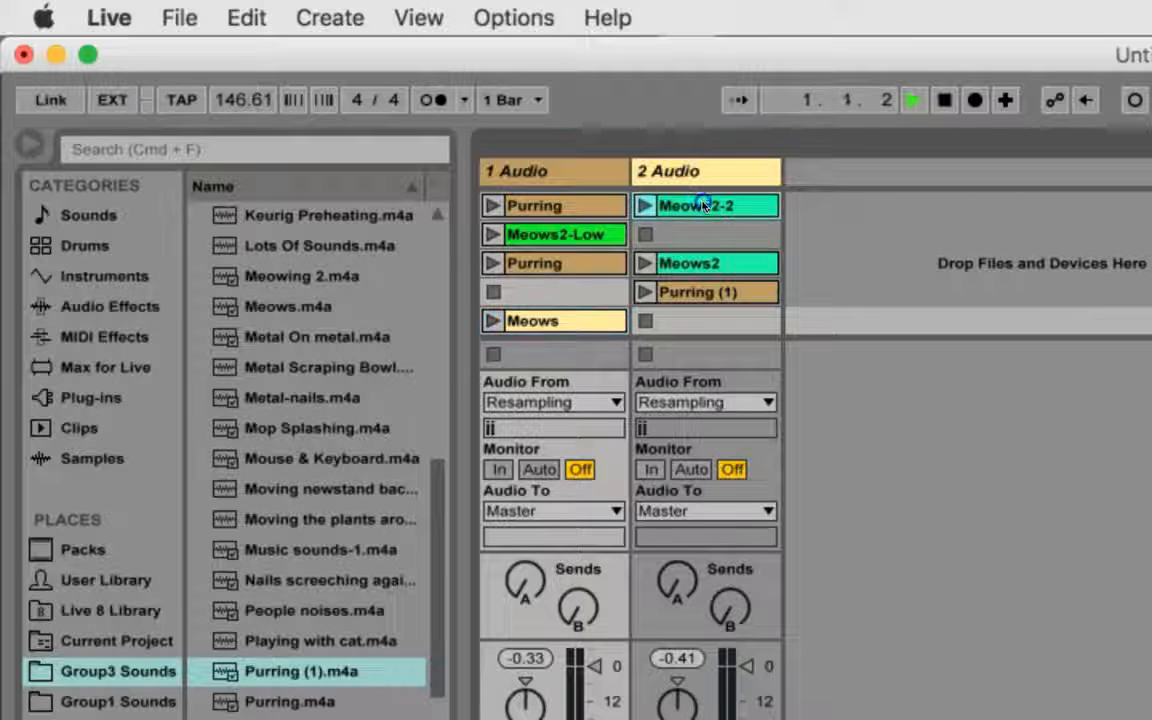
{"action": "left_click_drag", "start_coordinate": [705, 228], "coordinate": [702, 230]}
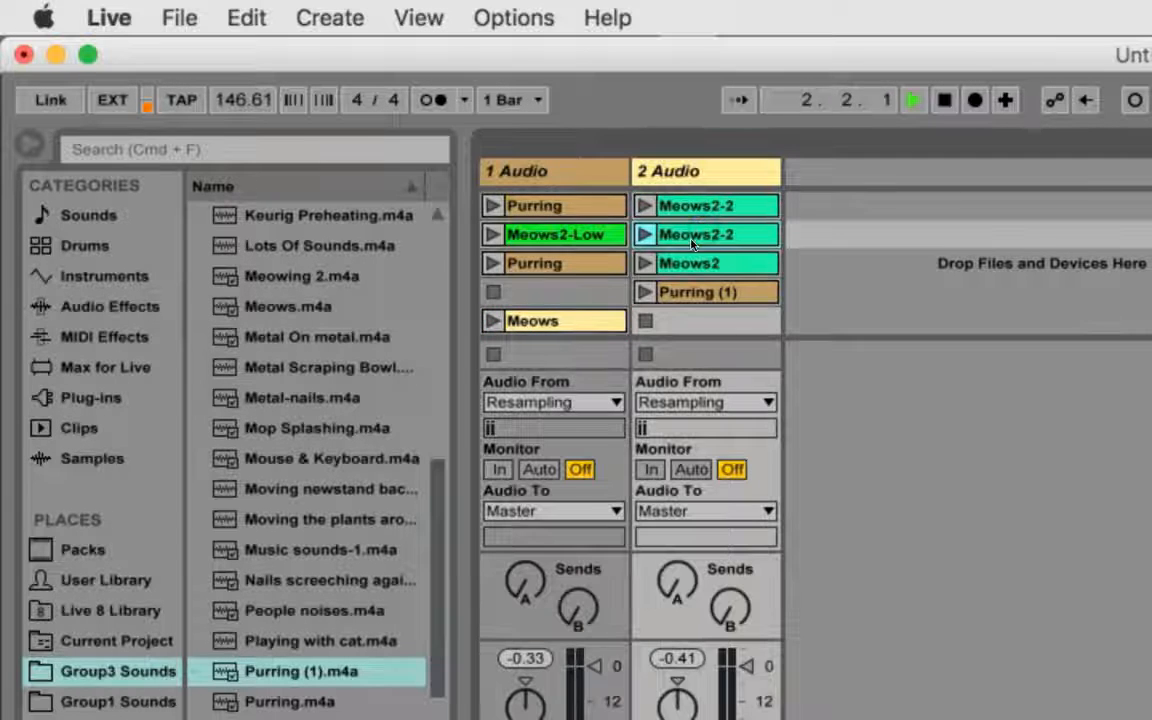
{"action": "scroll", "coordinate": [692, 242], "scroll_direction": "up", "scroll_amount": 1}
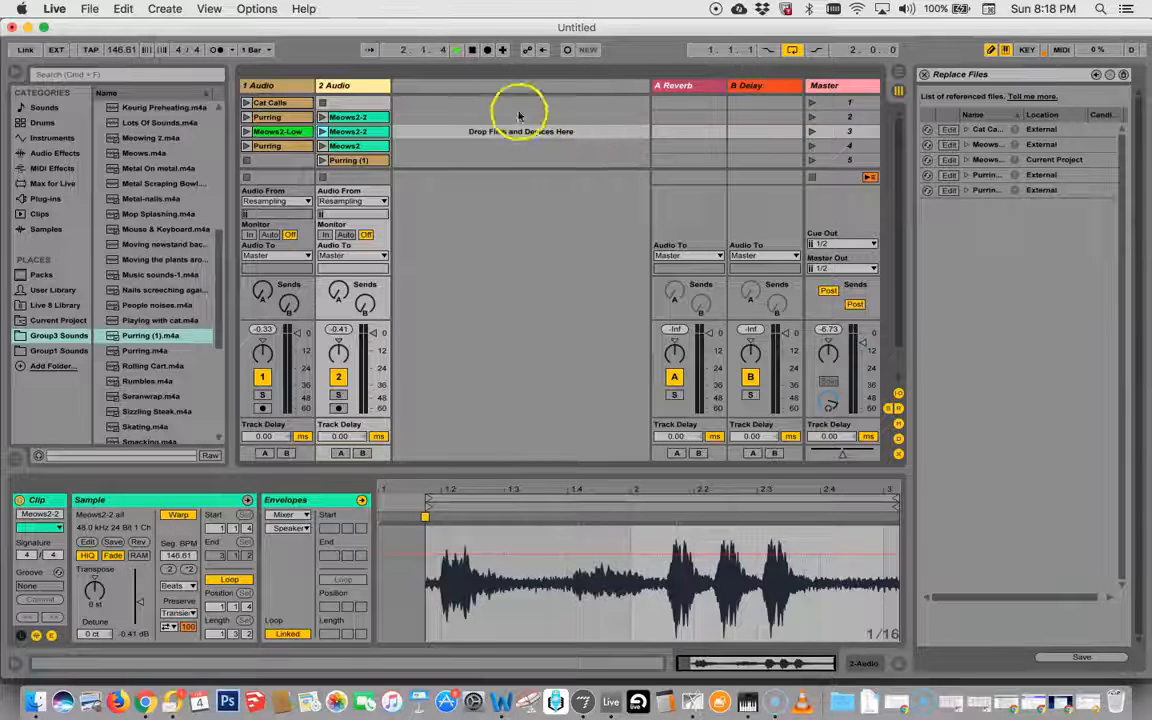
Stop playback and return the transport to the start of the song
{"action": "left_click", "coordinate": [549, 216]}
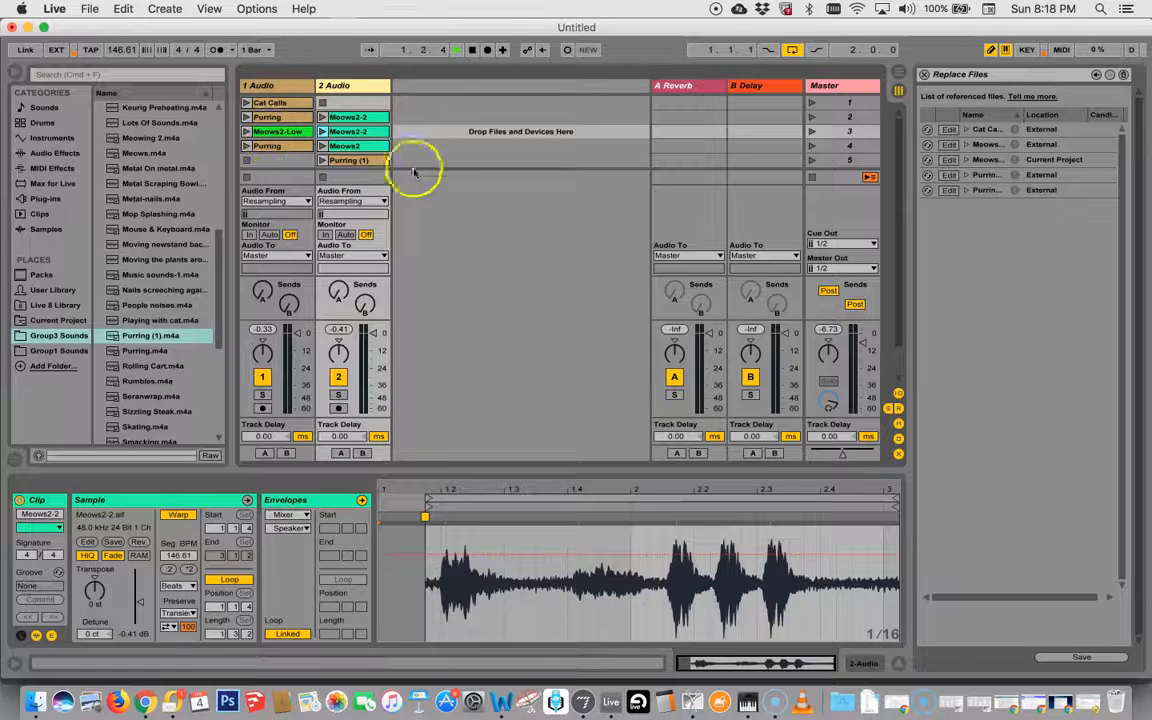
{"action": "left_click", "coordinate": [474, 54]}
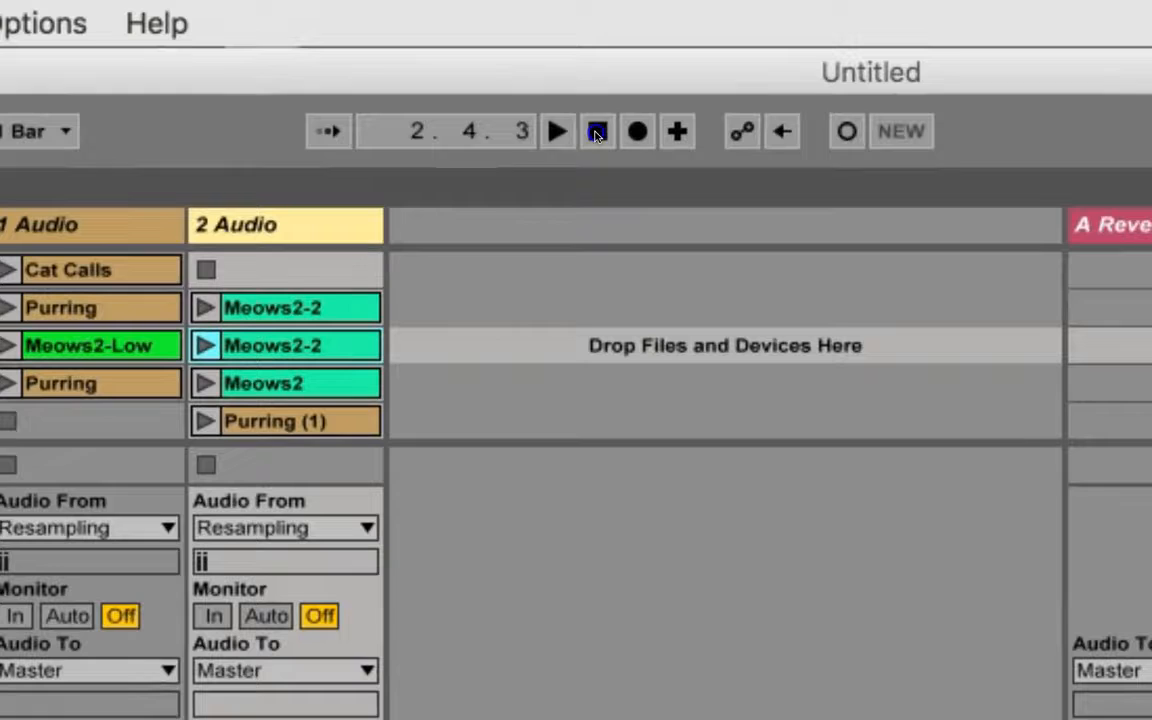
{"action": "left_click", "coordinate": [596, 134]}
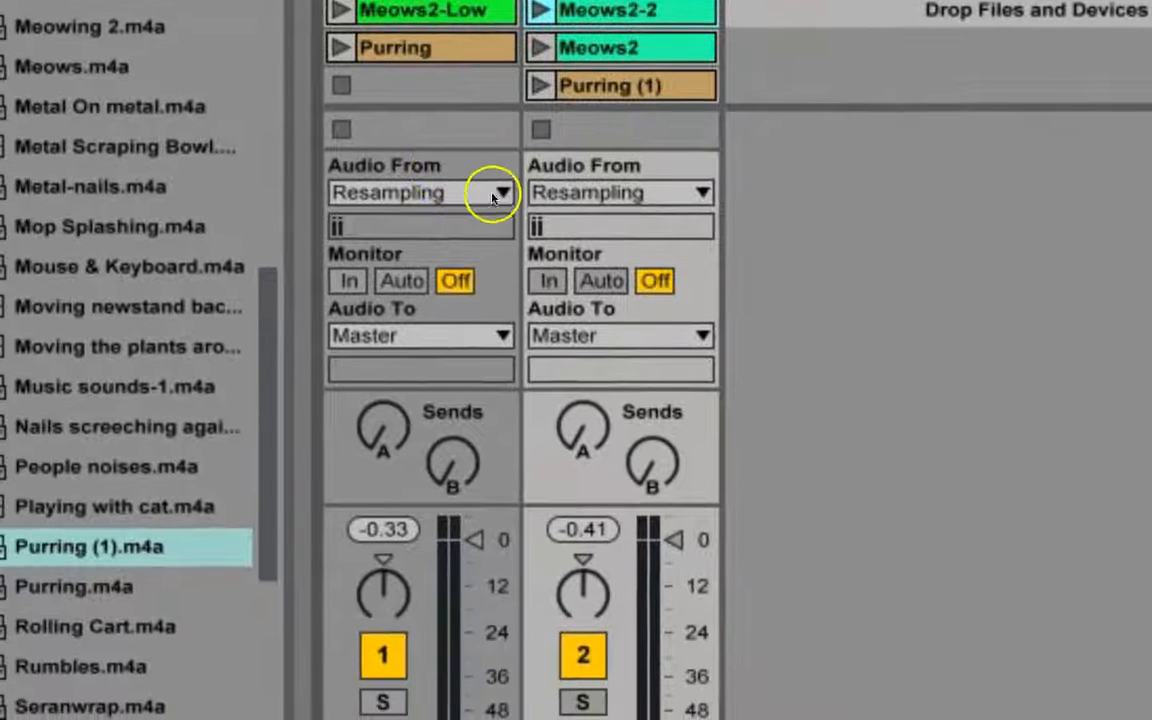
Check the Audio From options of both audio tracks, keeping Resampling as the input source
{"action": "left_click", "coordinate": [482, 208]}
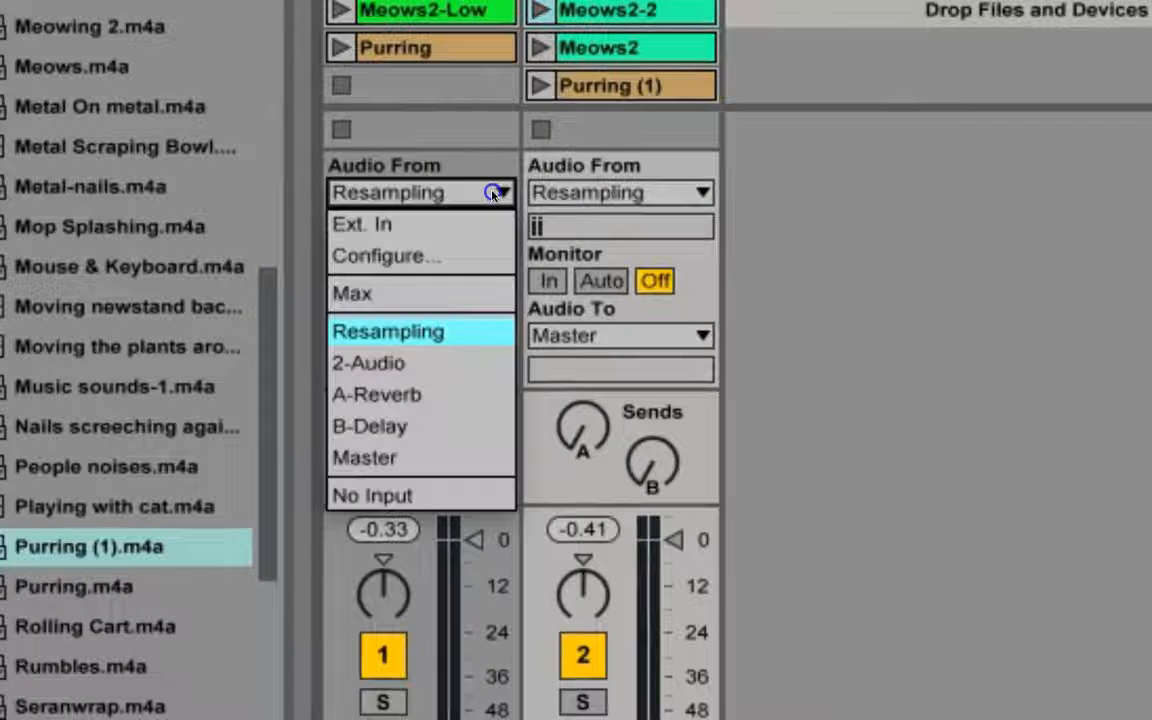
{"action": "left_click", "coordinate": [452, 331]}
{"action": "left_click", "coordinate": [697, 189]}
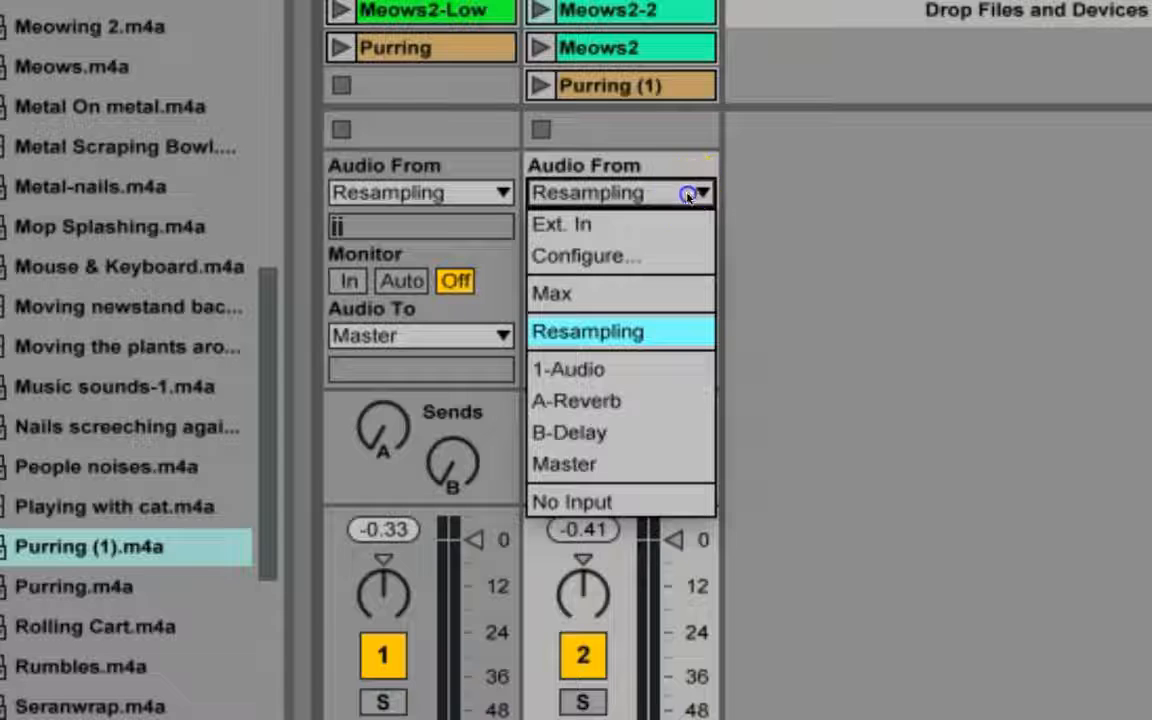
{"action": "left_click", "coordinate": [688, 195]}
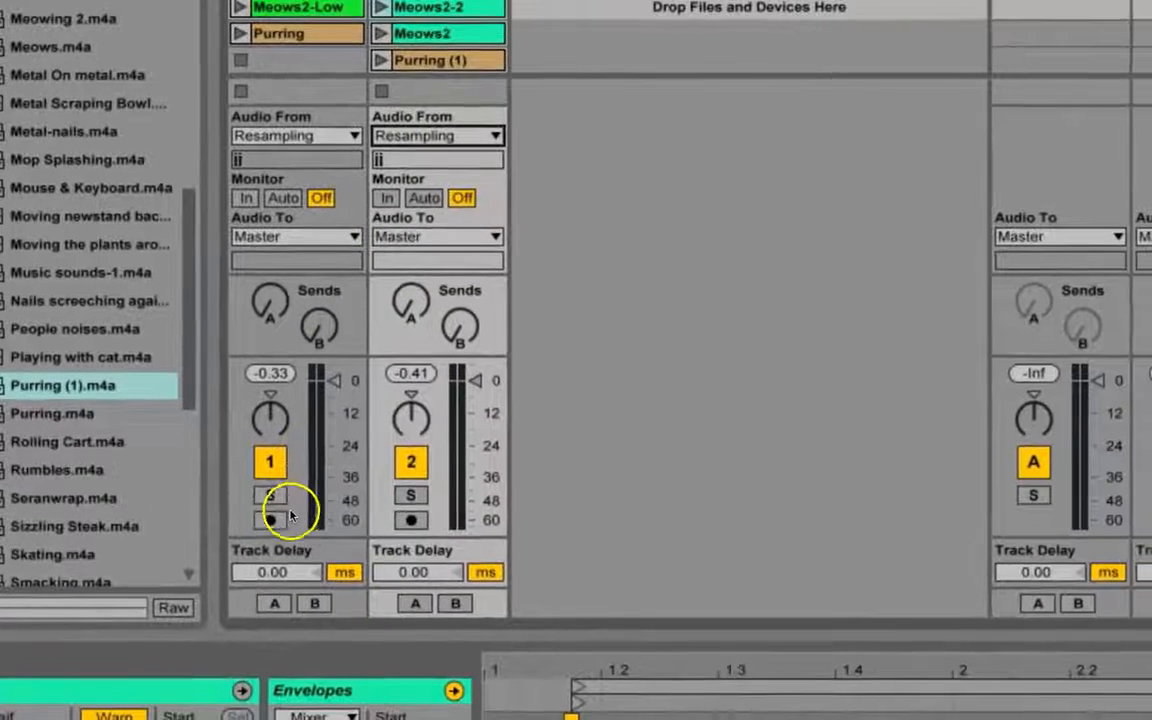
Arm both audio tracks for recording at the same time
{"action": "left_click", "coordinate": [329, 629]}
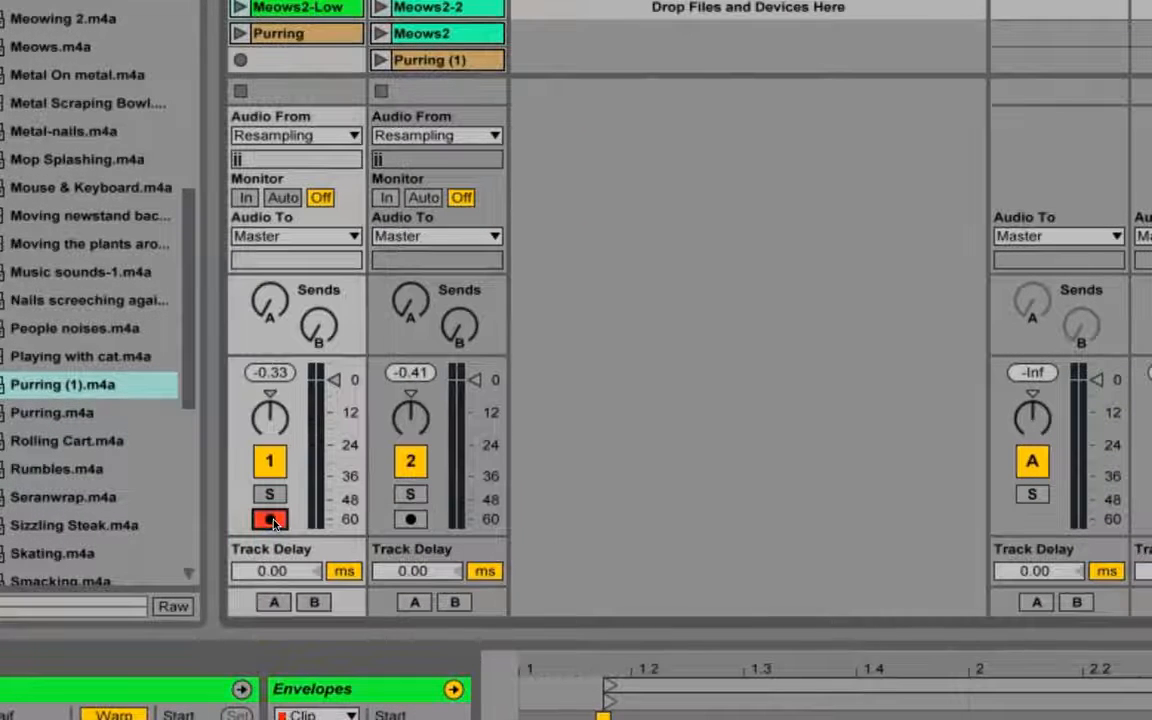
{"action": "left_click", "coordinate": [415, 520]}
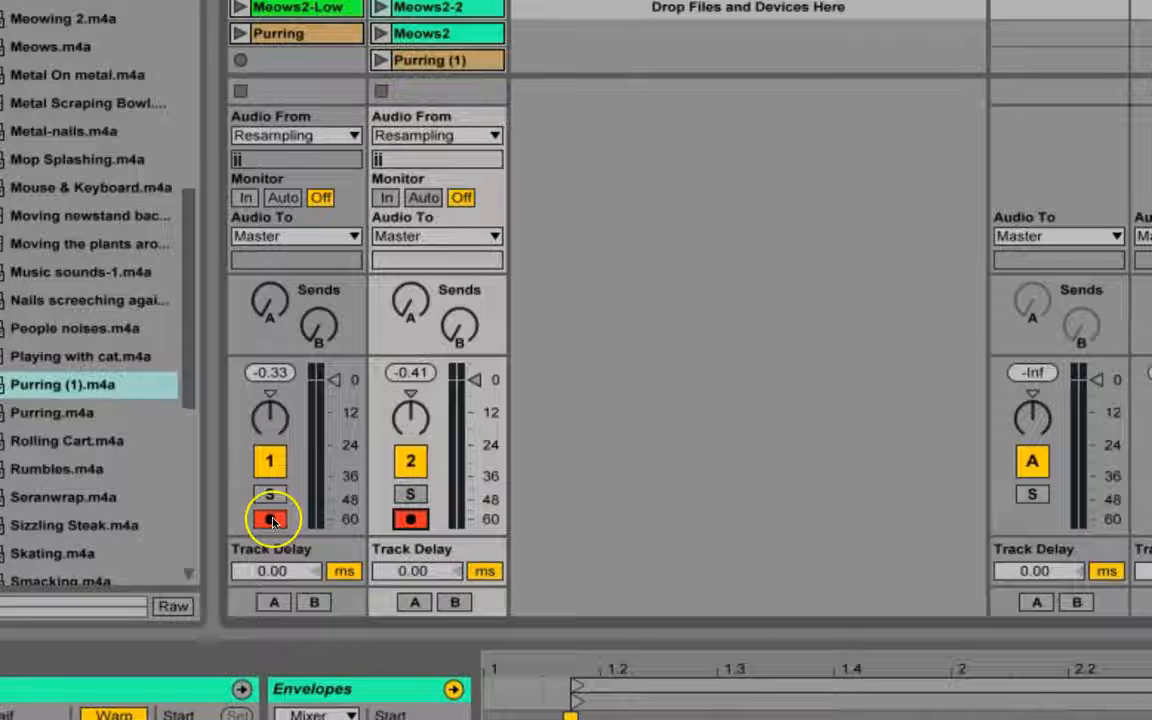
{"action": "left_click", "coordinate": [410, 518]}
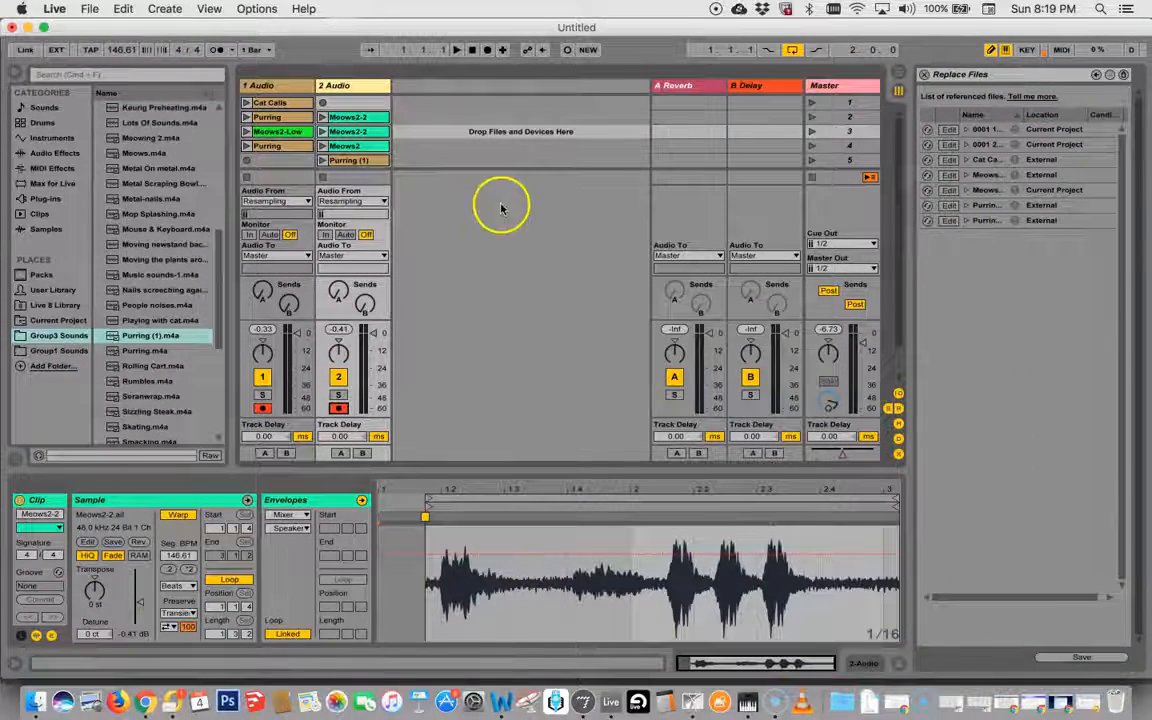
Put arrangement recording on standby without starting the transport and turn off the arrangement loop
{"action": "left_click", "coordinate": [488, 52], "text": "shift"}
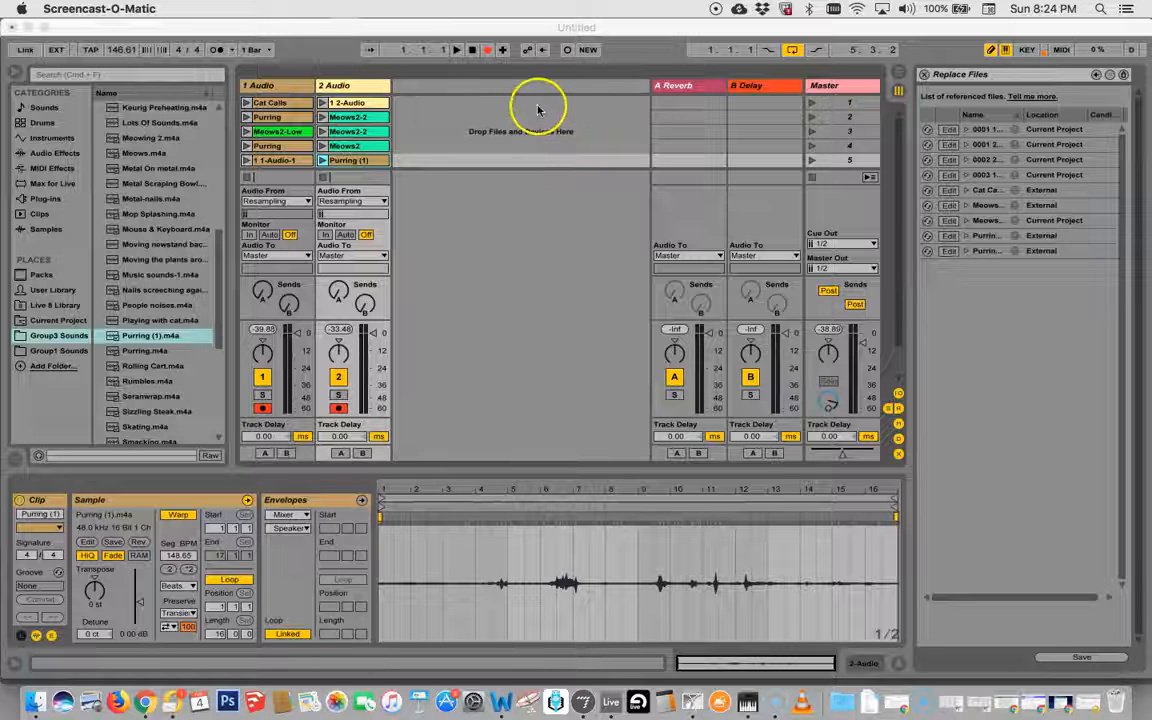
{"action": "left_click", "coordinate": [793, 52]}
{"action": "left_click", "coordinate": [794, 52]}
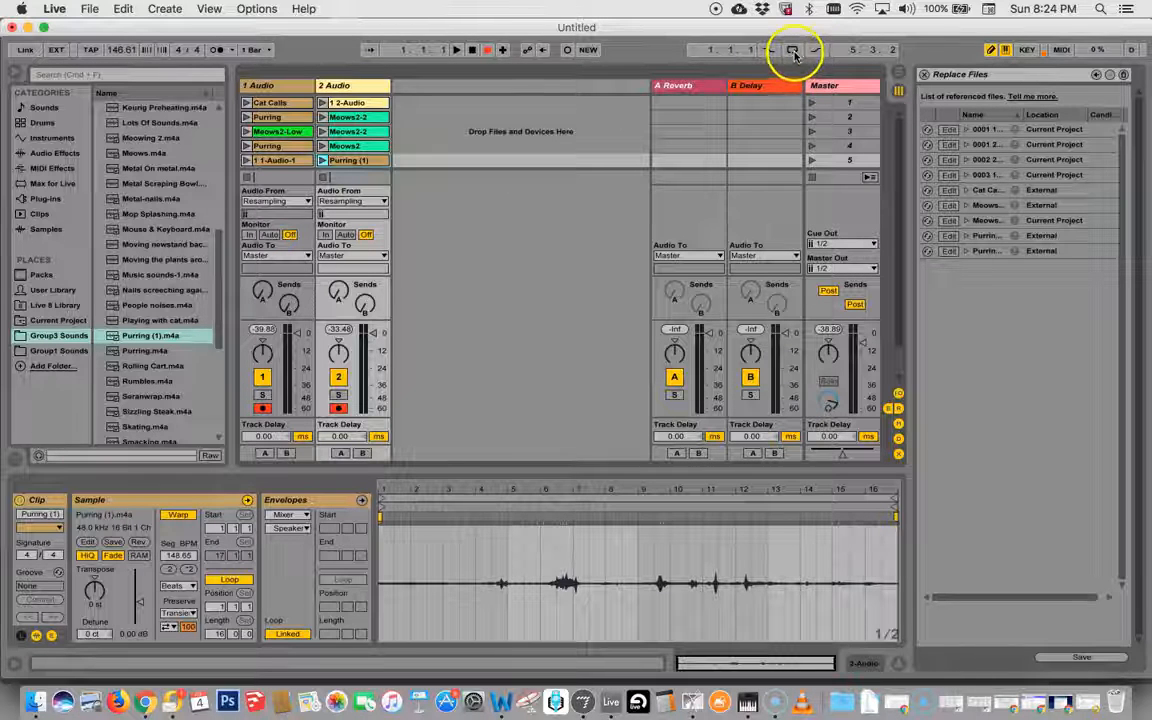
Record a performance into the arrangement by launching scenes 1 to 5 in order, ending with a full stop of the transport
{"action": "left_click", "coordinate": [812, 103]}
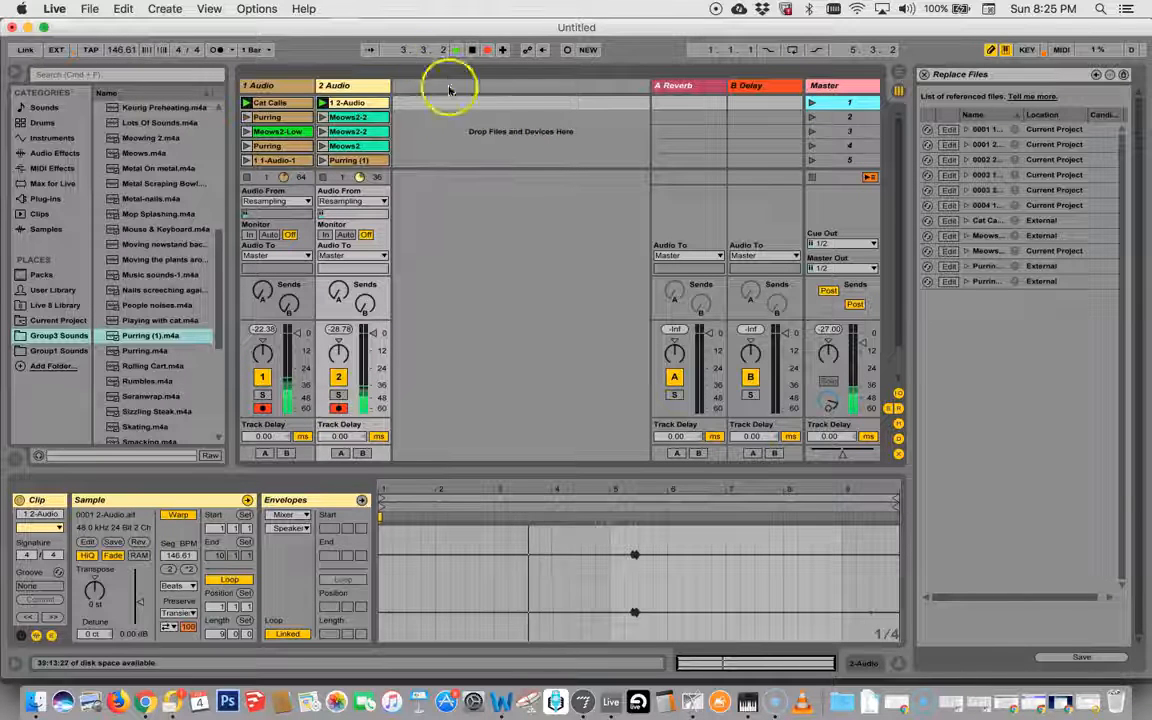
{"action": "left_click", "coordinate": [811, 118]}
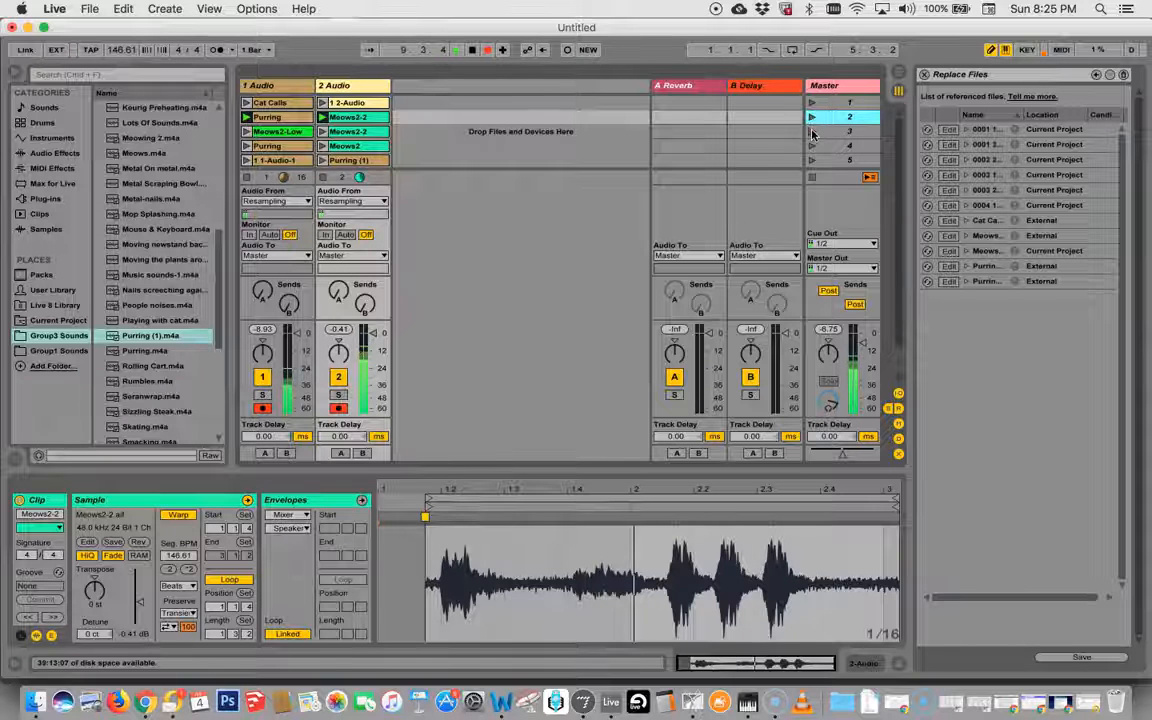
{"action": "left_click", "coordinate": [811, 131]}
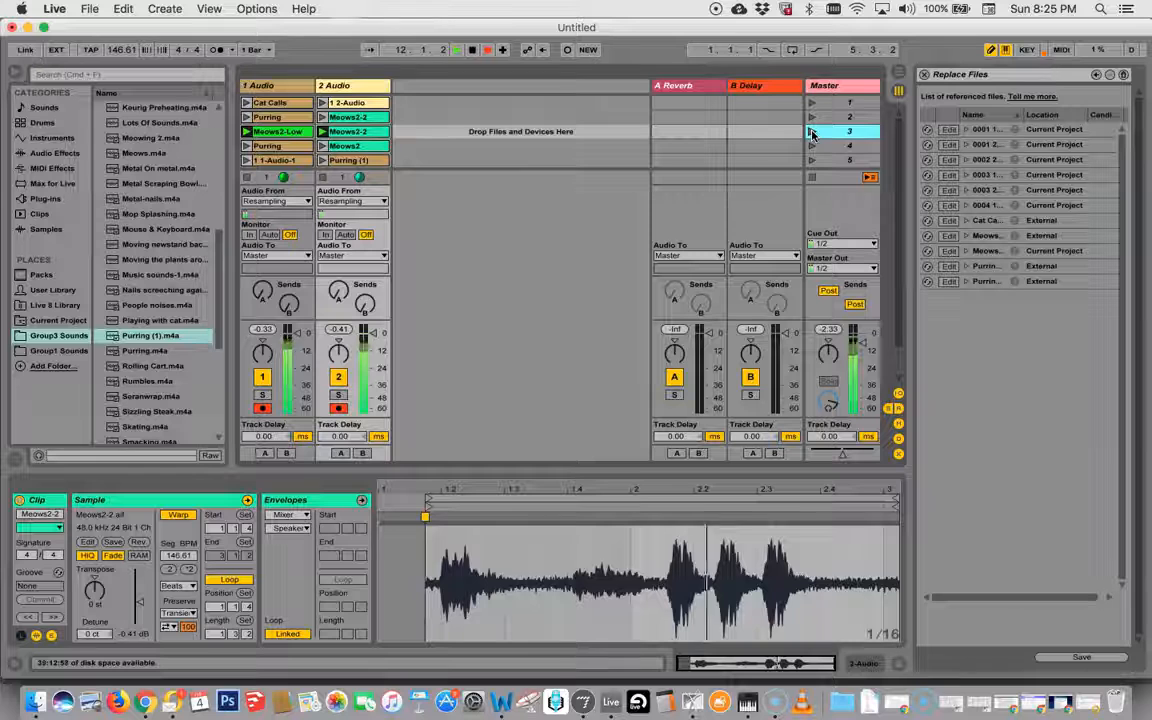
{"action": "left_click", "coordinate": [811, 146]}
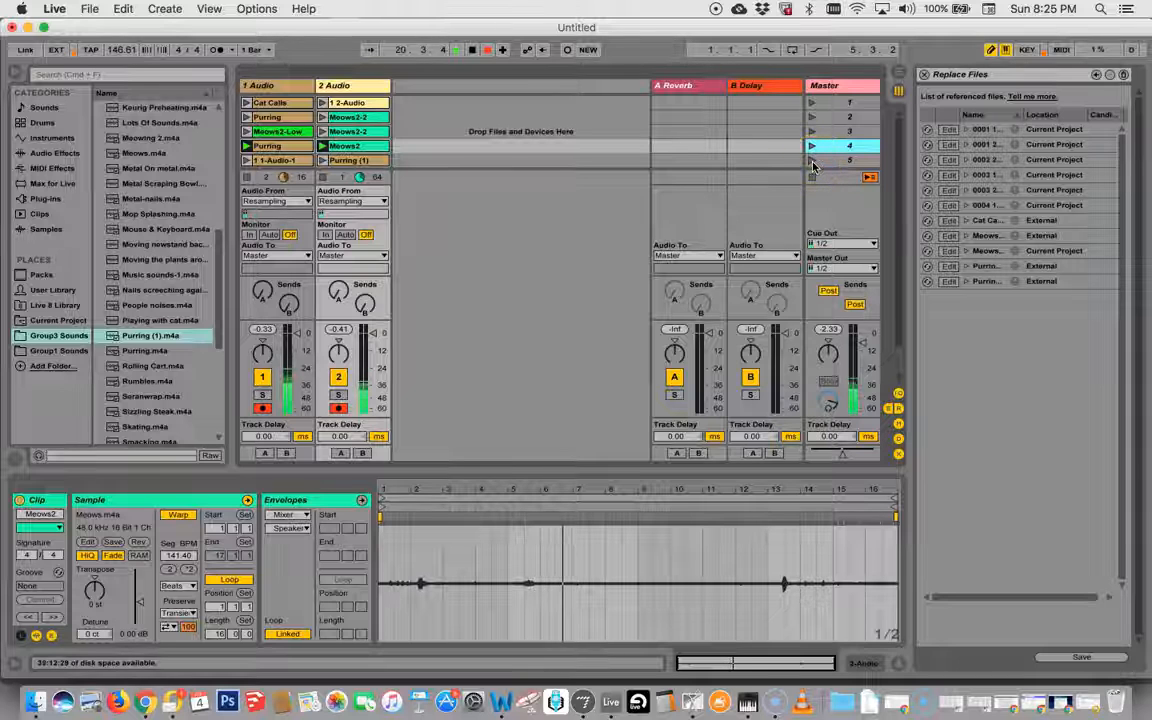
{"action": "left_click", "coordinate": [812, 161]}
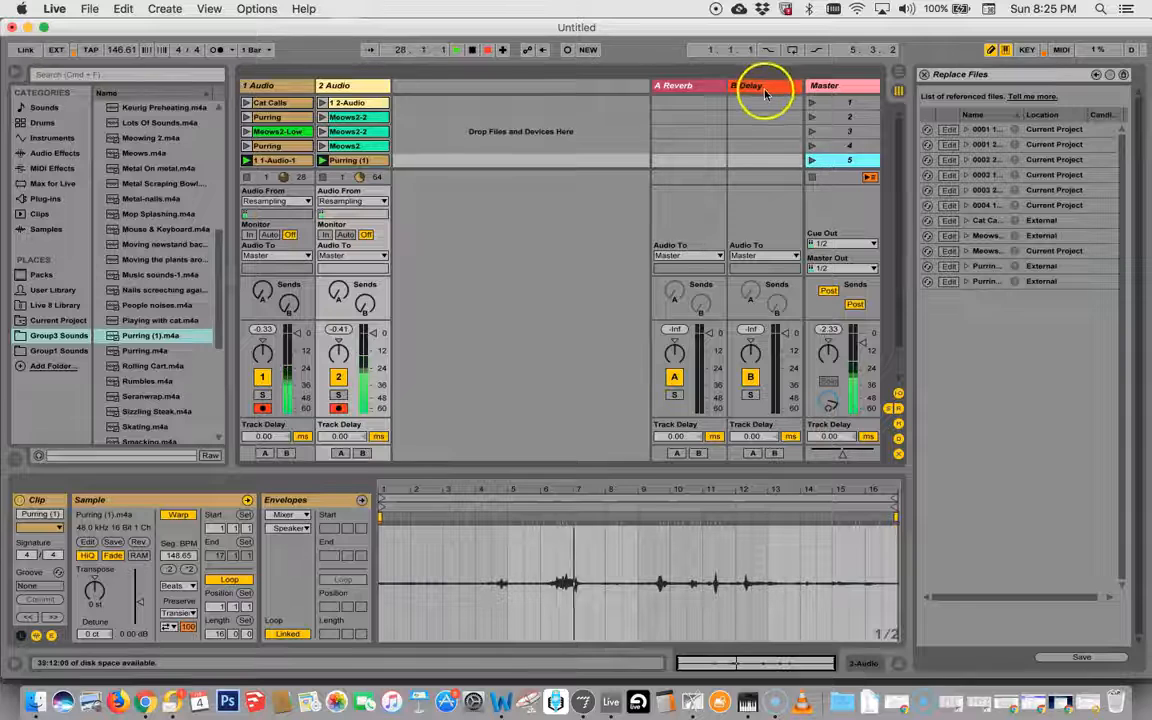
{"action": "left_click", "coordinate": [473, 50]}
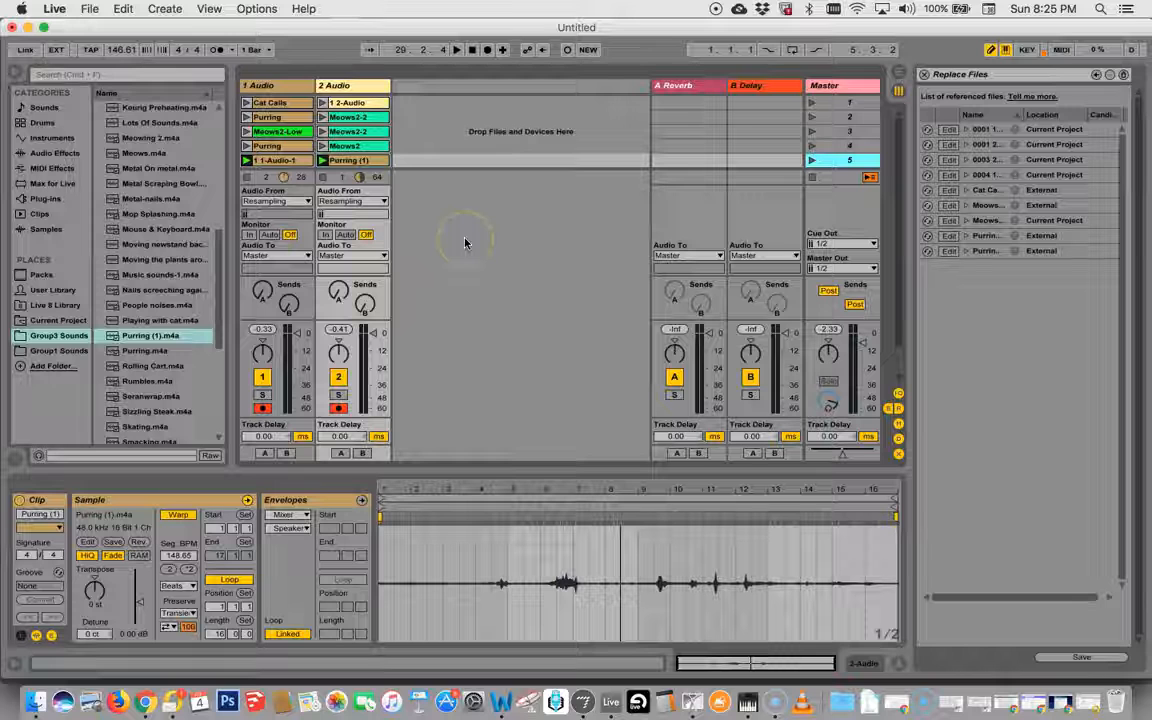
Switch to the Arrangement View and reactivate the arrangement clips on both tracks so they play instead of the session clips
{"action": "key", "text": "Tab"}
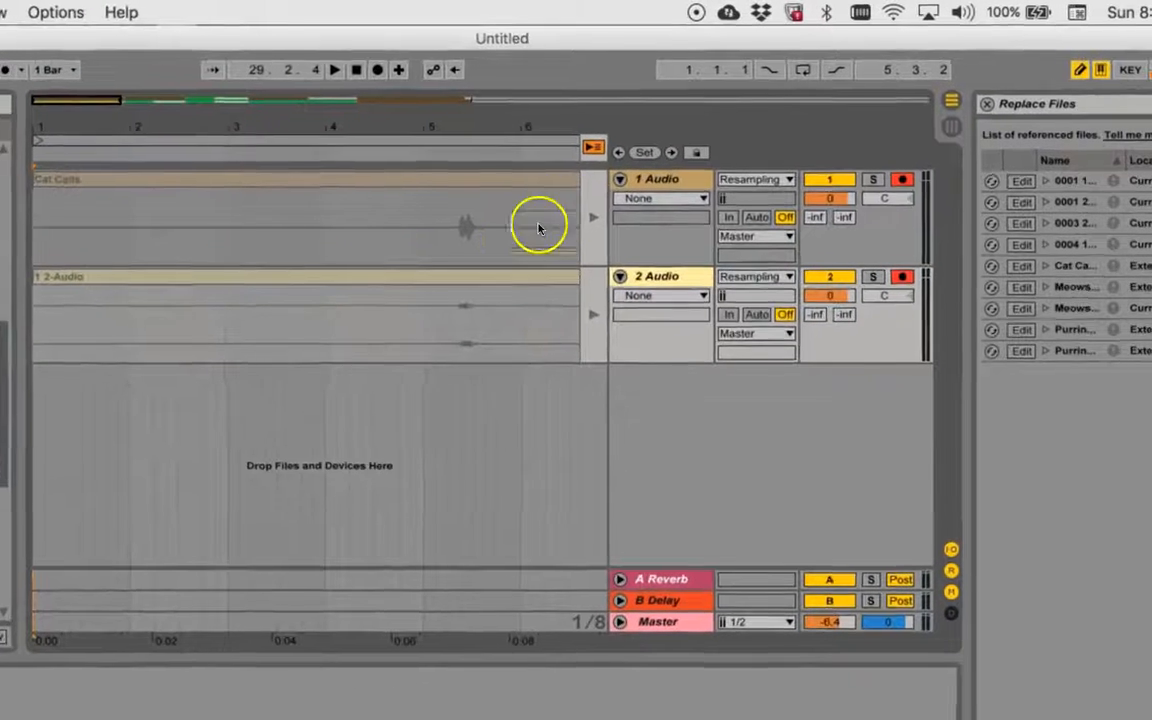
{"action": "left_click", "coordinate": [589, 150]}
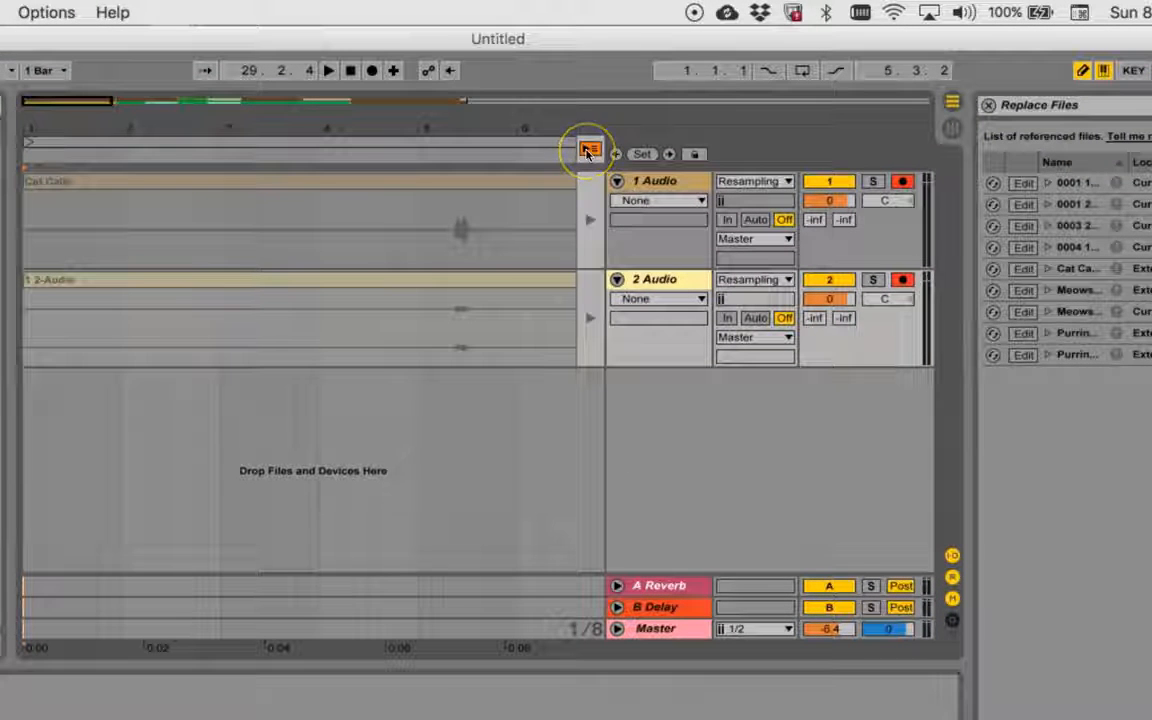
{"action": "left_click", "coordinate": [590, 149]}
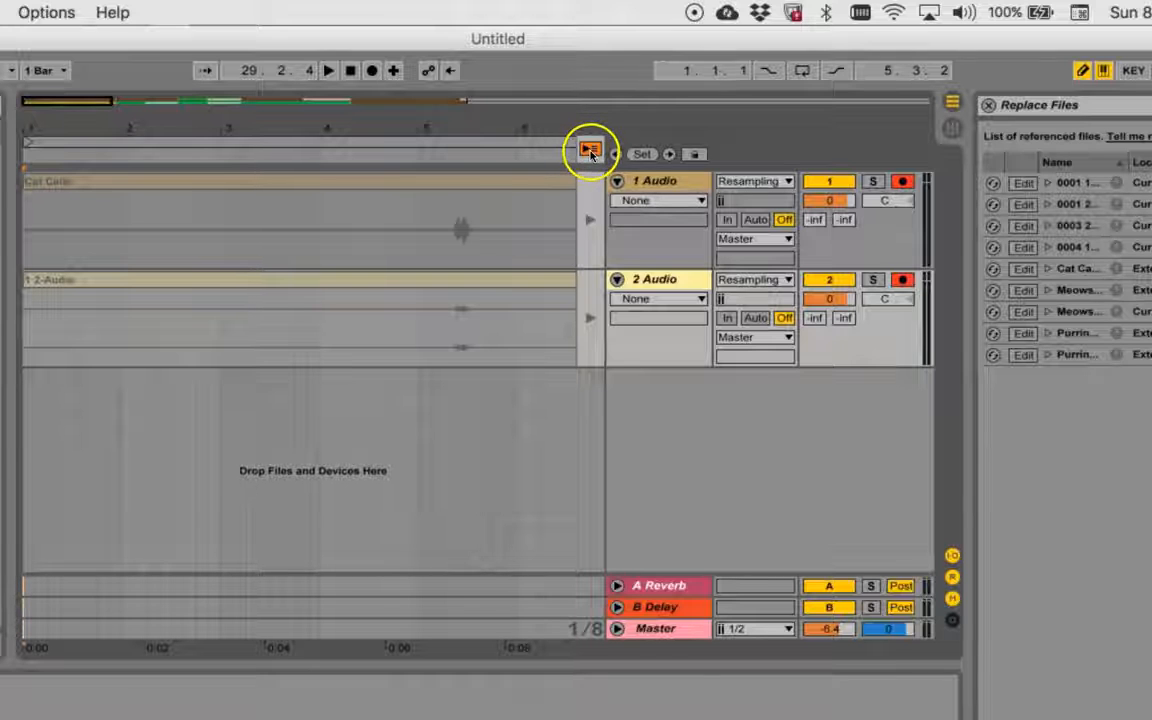
{"action": "left_click", "coordinate": [590, 149]}
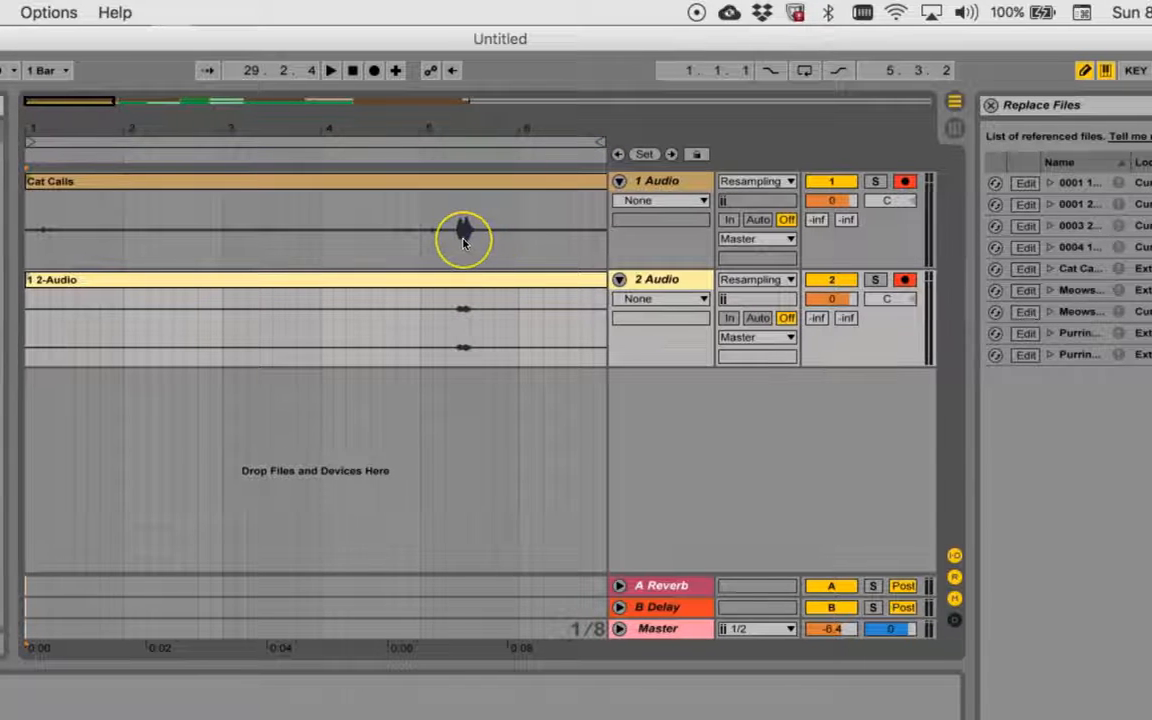
Review the recorded clips on both tracks across the whole arrangement and play the take back from the start
{"action": "scroll", "coordinate": [461, 244], "scroll_direction": "right", "scroll_amount": 2}
{"action": "scroll", "coordinate": [537, 244], "scroll_direction": "right", "scroll_amount": 5}
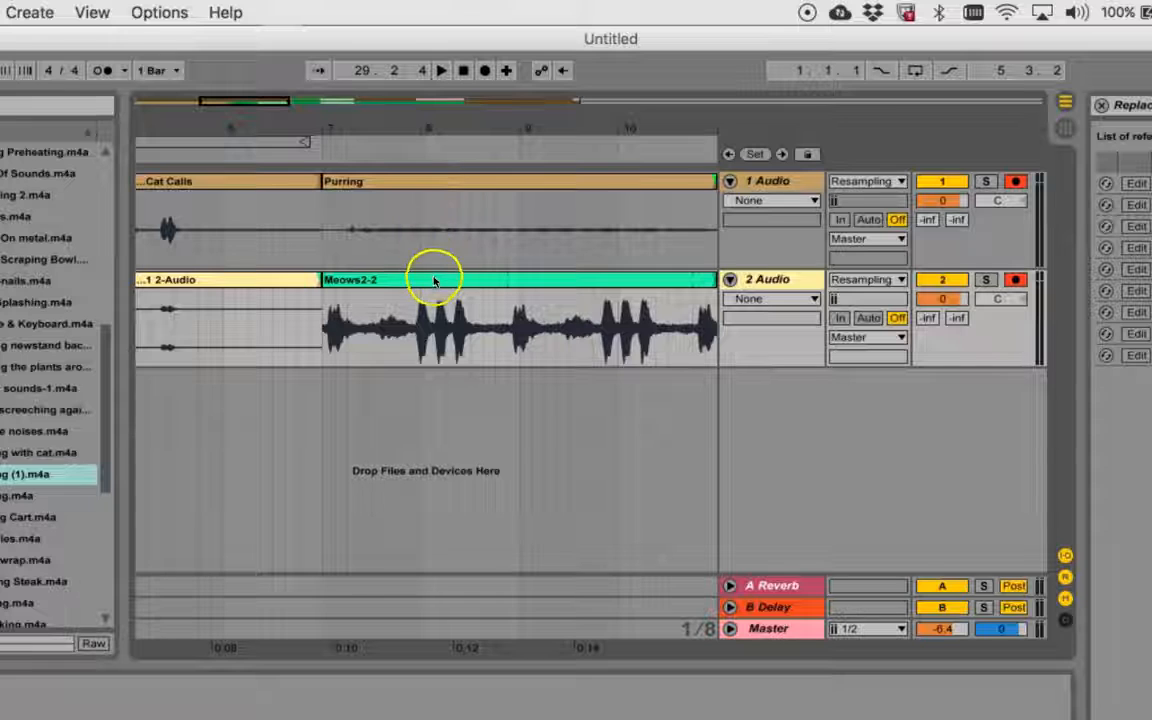
{"action": "scroll", "coordinate": [434, 280], "scroll_direction": "left", "scroll_amount": 10}
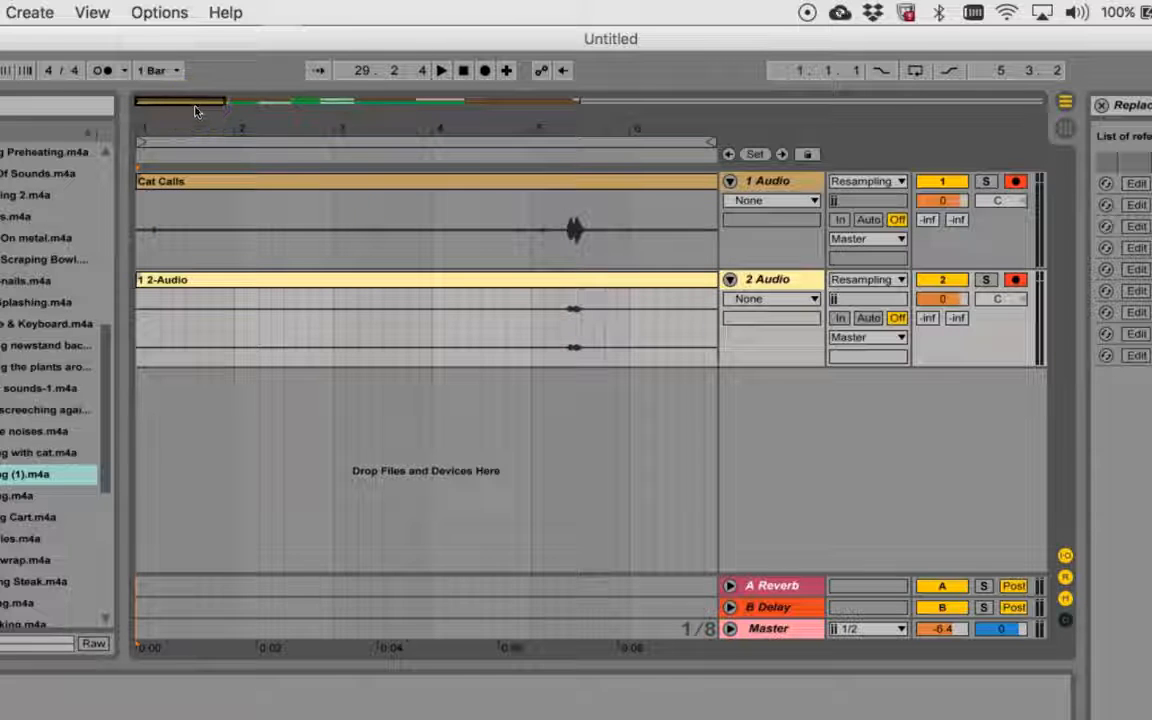
{"action": "left_click_drag", "start_coordinate": [196, 108], "coordinate": [197, 107]}
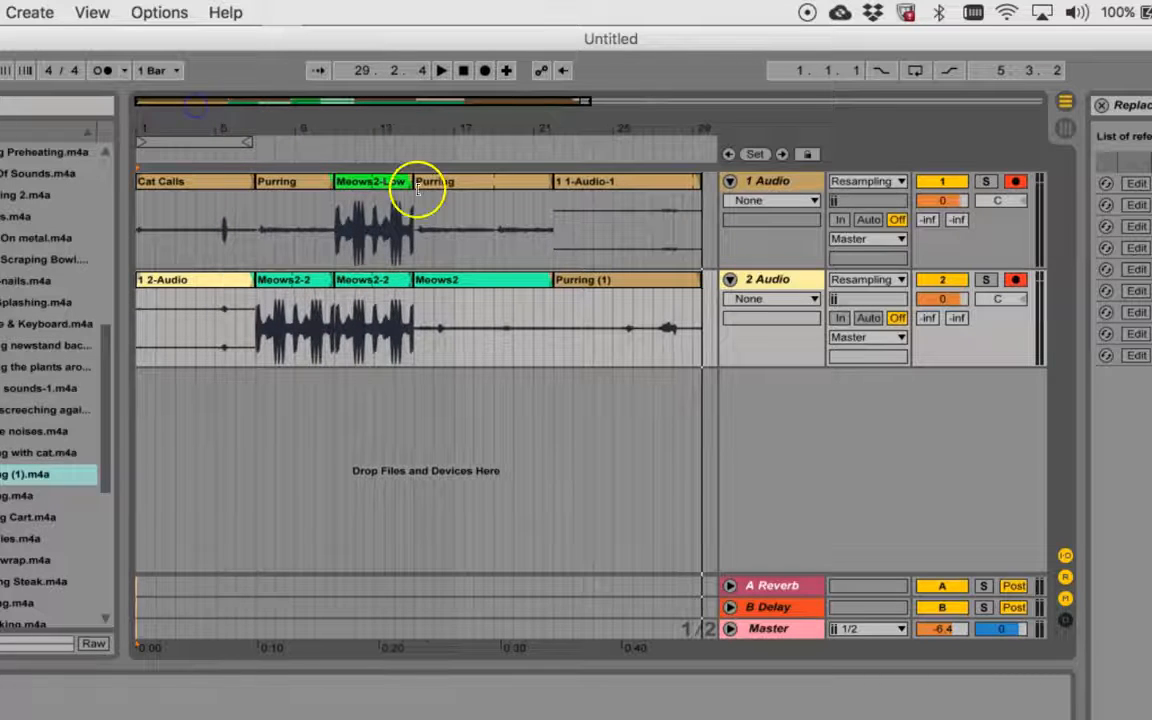
{"action": "key", "text": "space"}
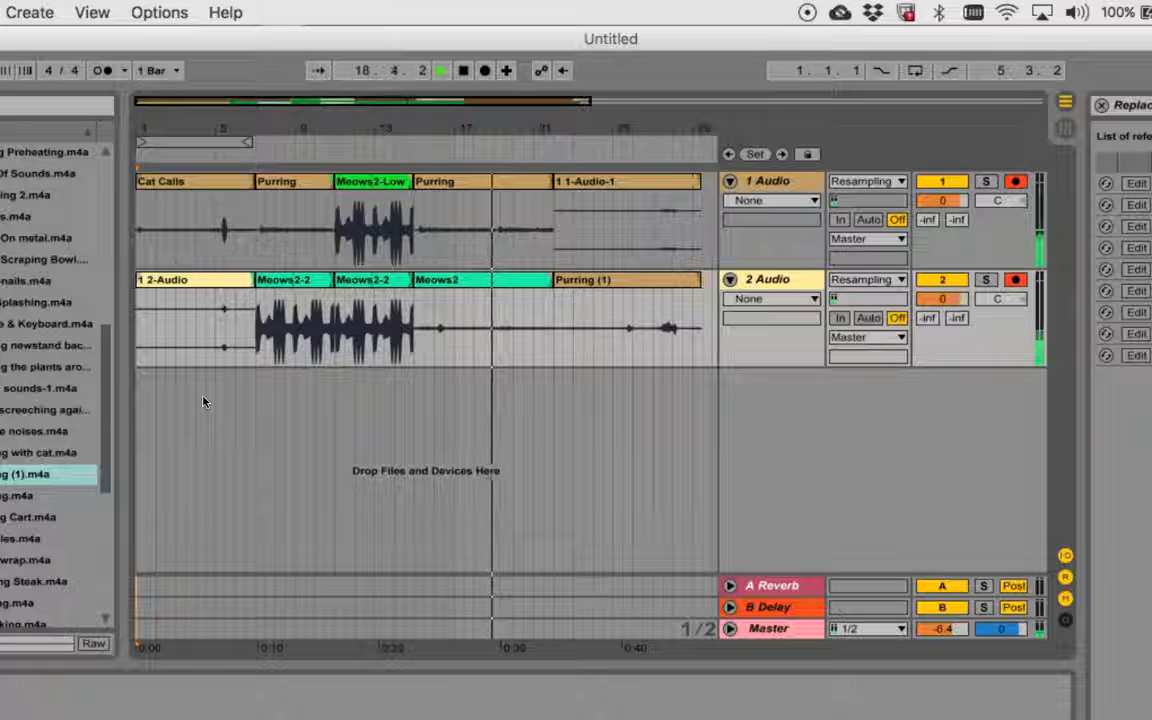
{"action": "left_click", "coordinate": [220, 117]}
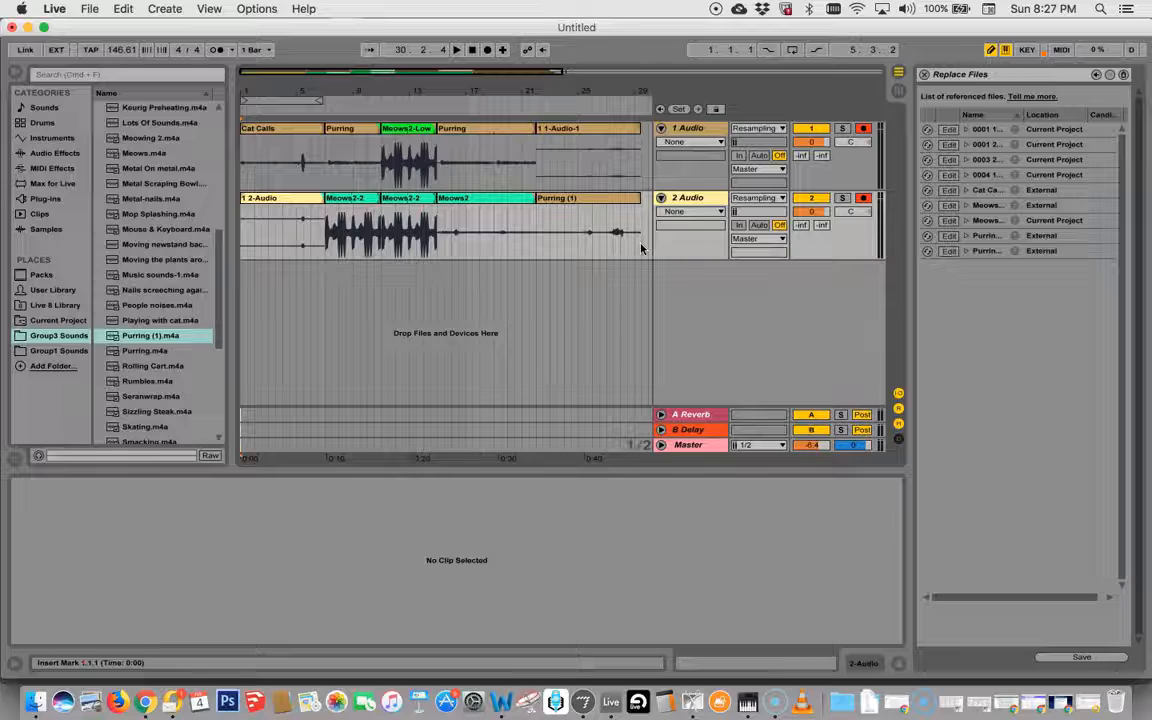
{"action": "left_click", "coordinate": [627, 265]}
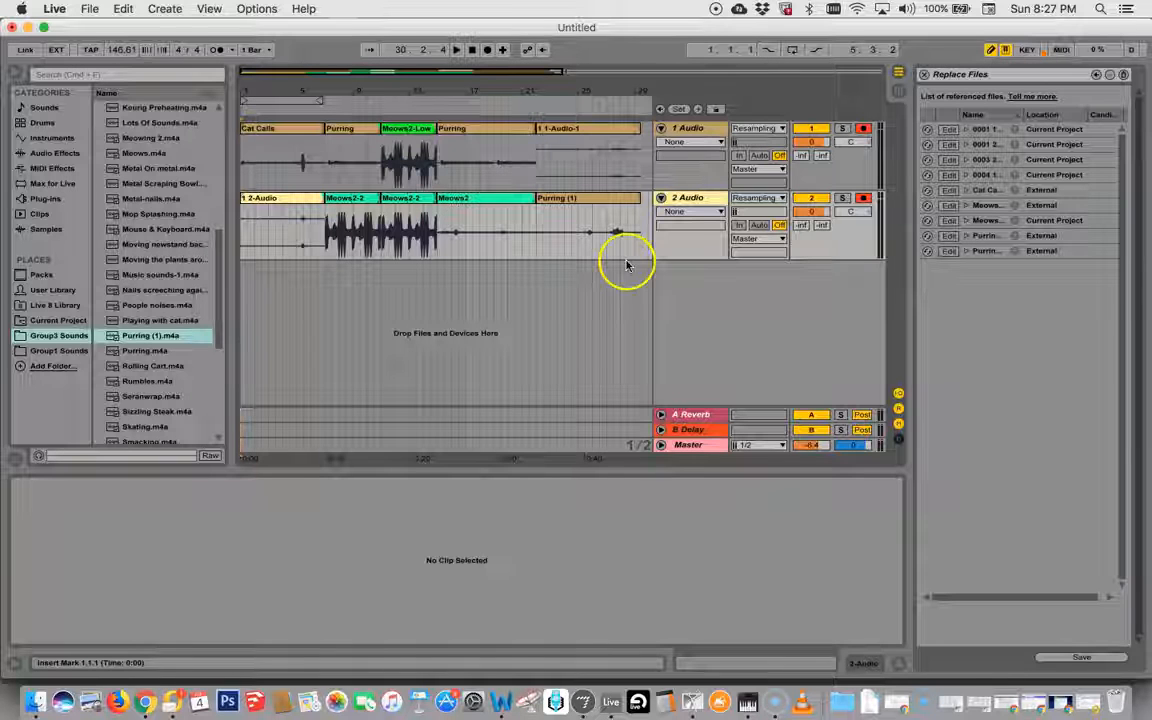